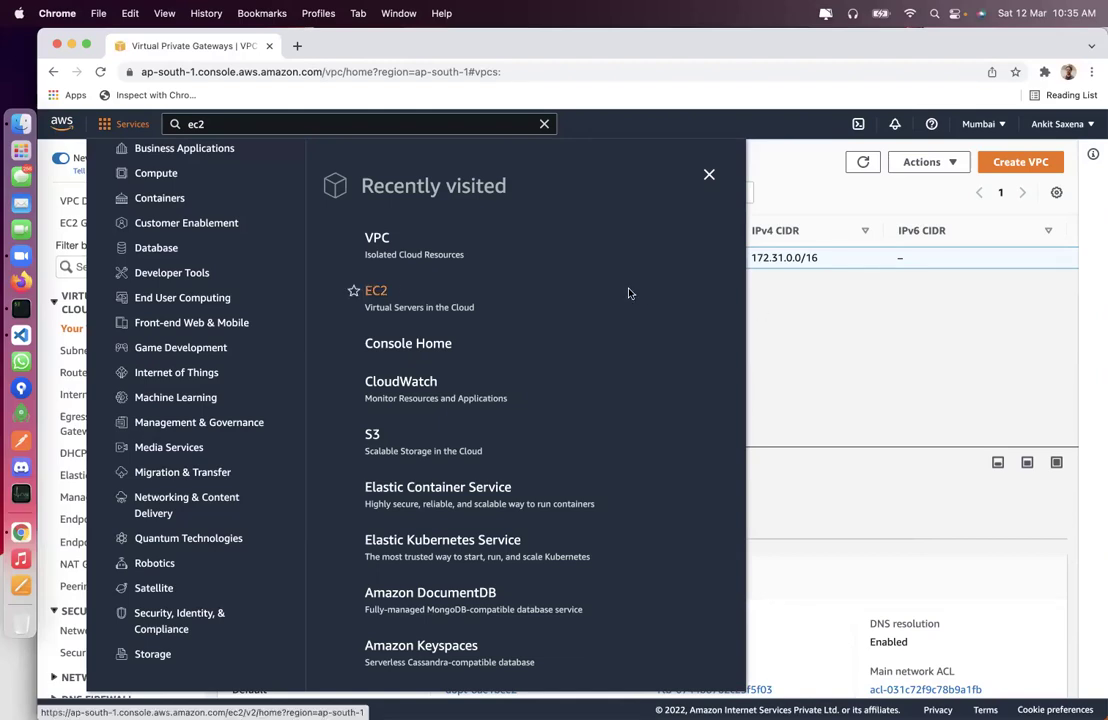
Step: Look through the AWS service categories for Compute, Database, Storage, and Security, Identity, & Compliance
scroll(165, 285, "up", 5)
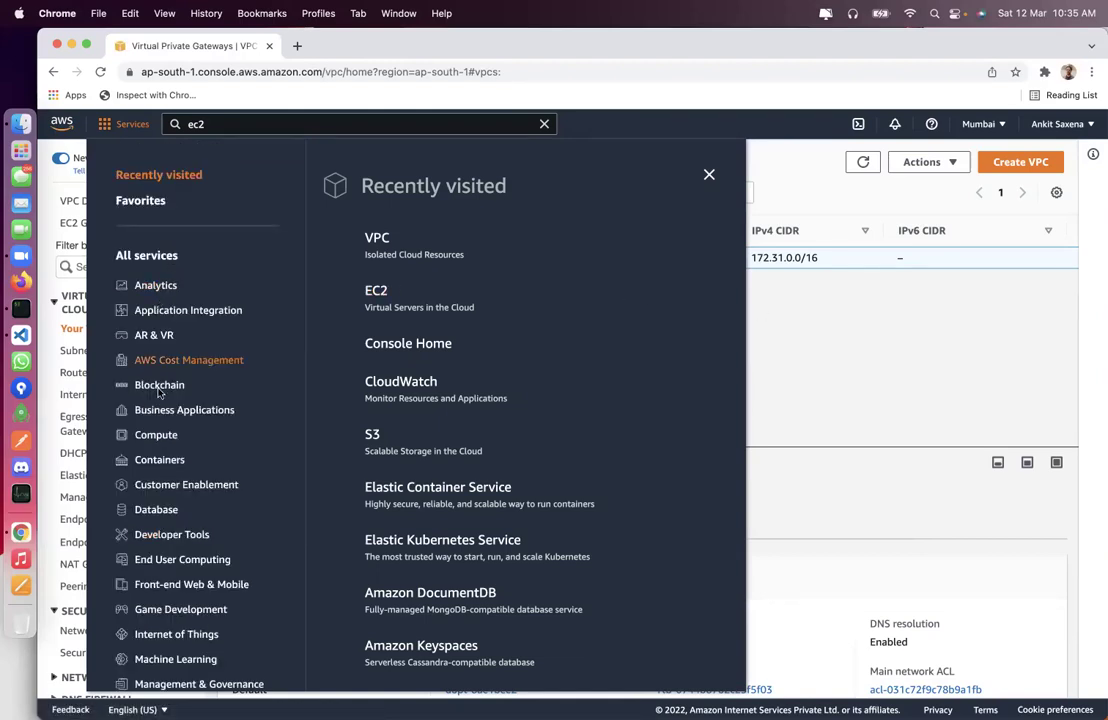
left_click(156, 435)
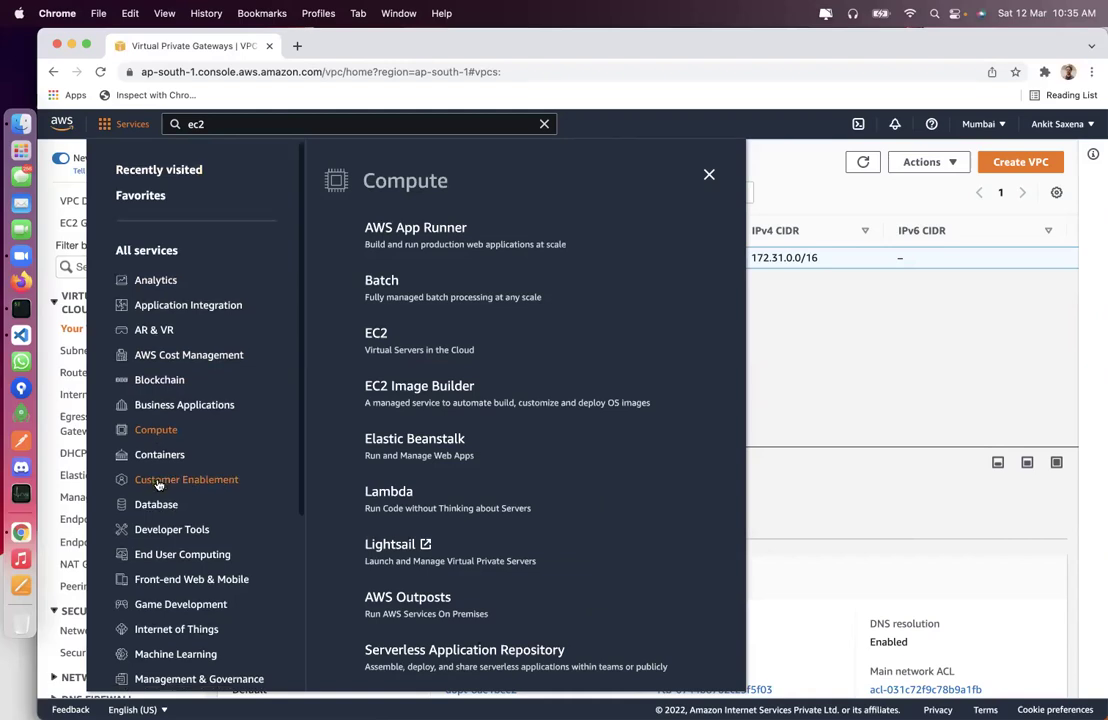
scroll(155, 440, "down", 2)
left_click(155, 412)
scroll(157, 412, "down", 3)
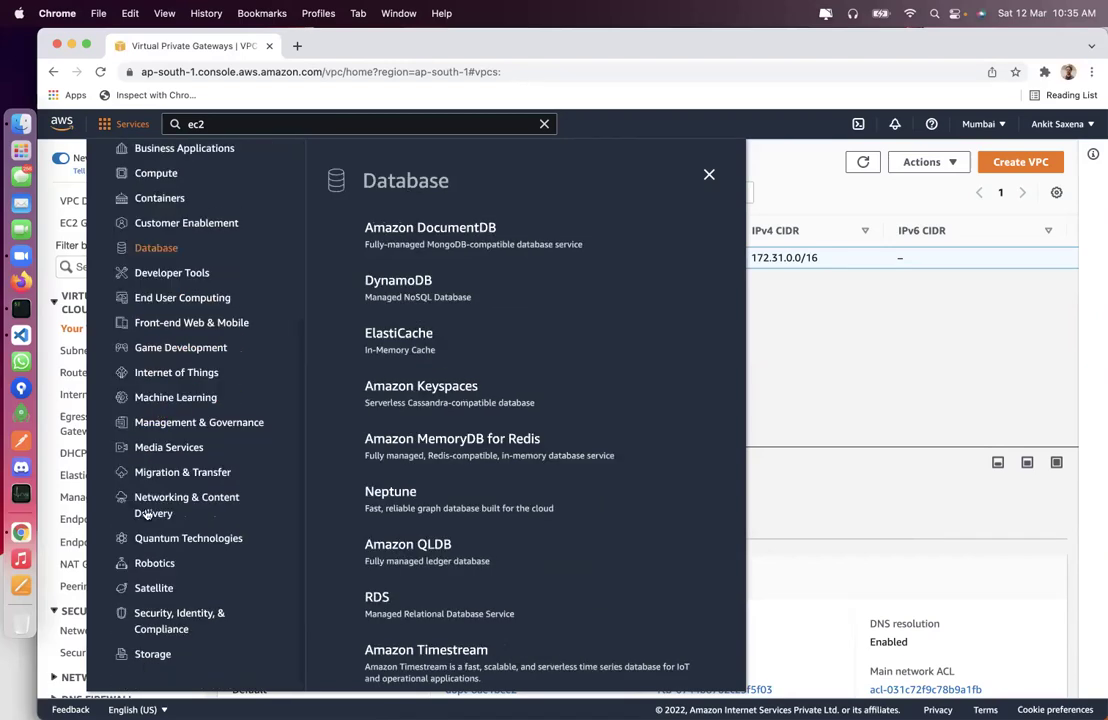
left_click(152, 655)
left_click(162, 618)
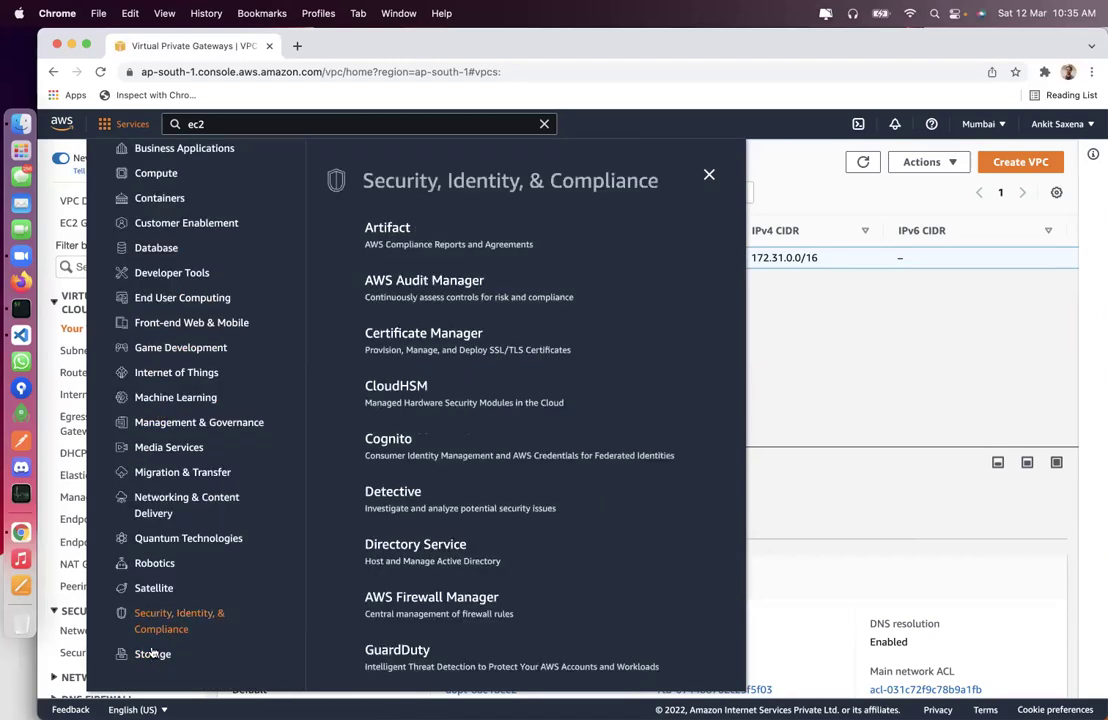
left_click(153, 655)
Step: Look through the Networking & Content Delivery, Developer Tools and Containers service categories, and close the services list
left_click(175, 482)
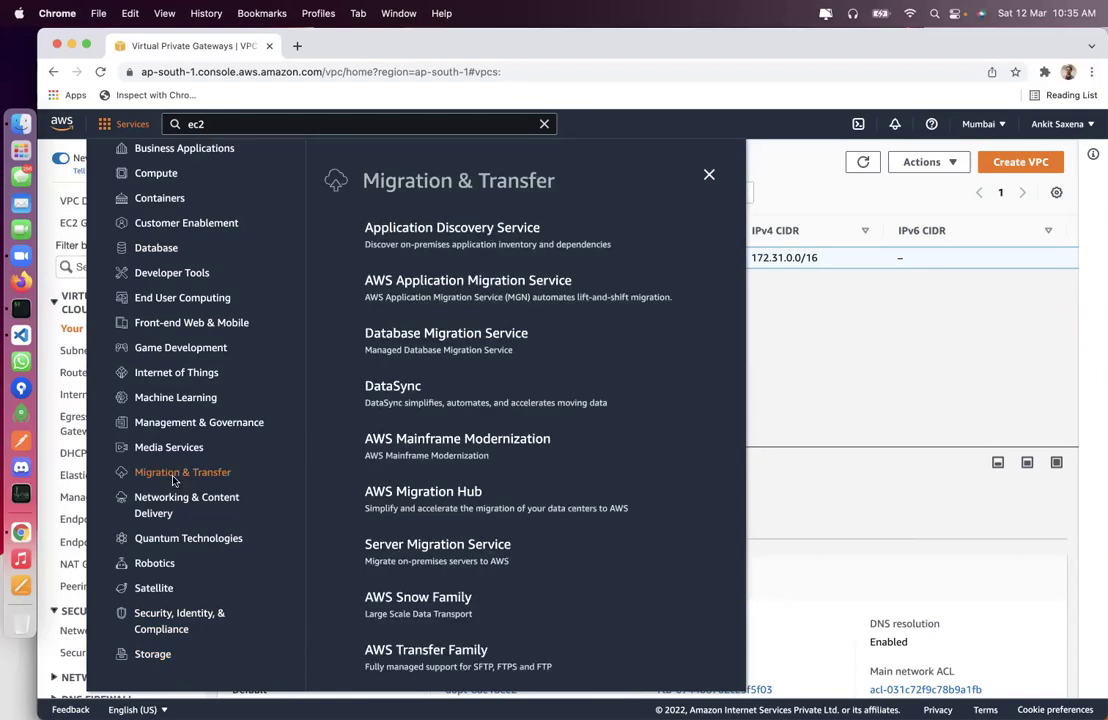
left_click(175, 507)
scroll(193, 380, "up", 2)
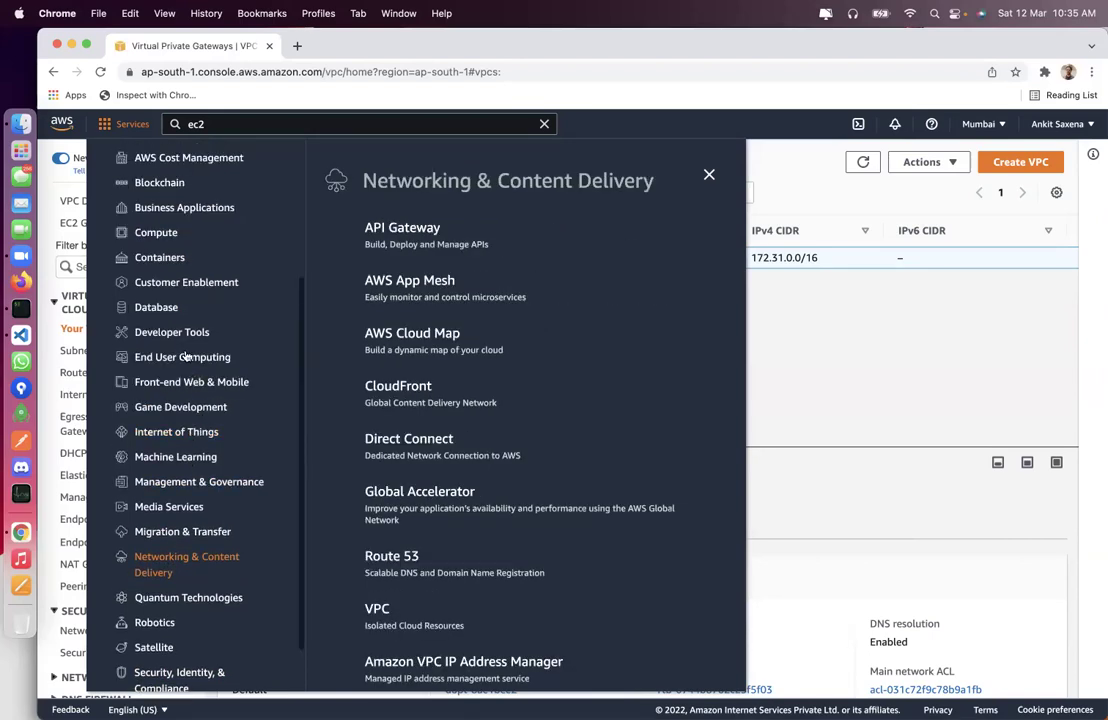
left_click(176, 331)
scroll(180, 341, "up", 2)
scroll(181, 342, "up", 3)
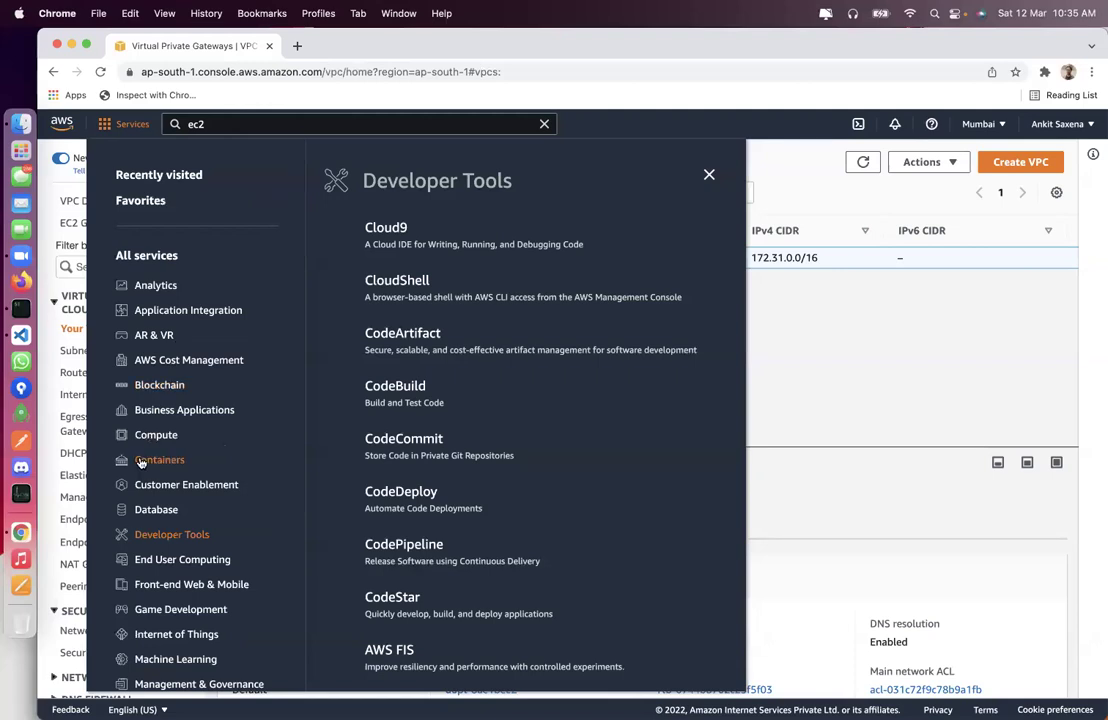
left_click(143, 459)
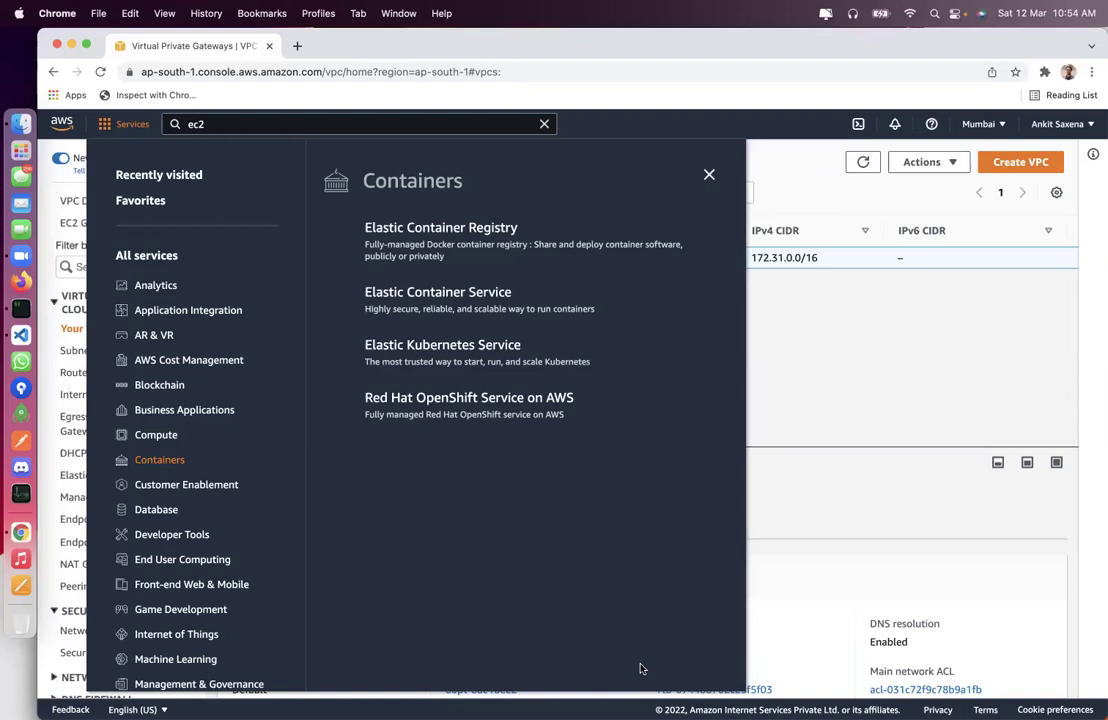
left_click(708, 174)
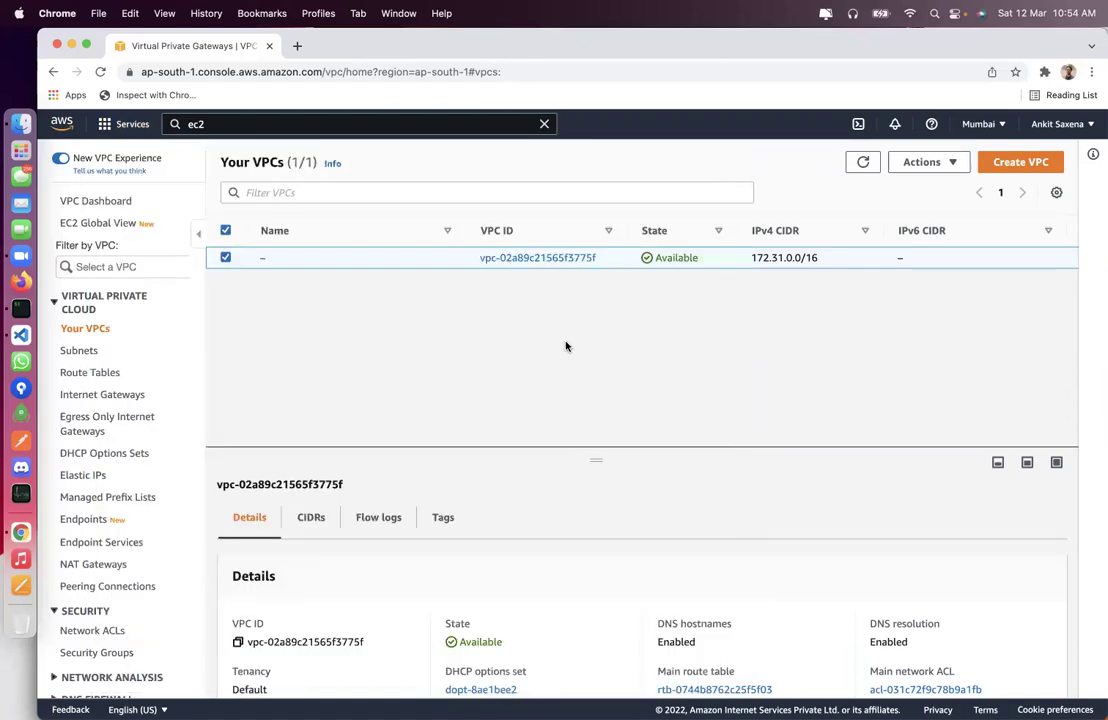
Step: Open the EC2 service from the Compute category and dismiss its welcome message
left_click(115, 124)
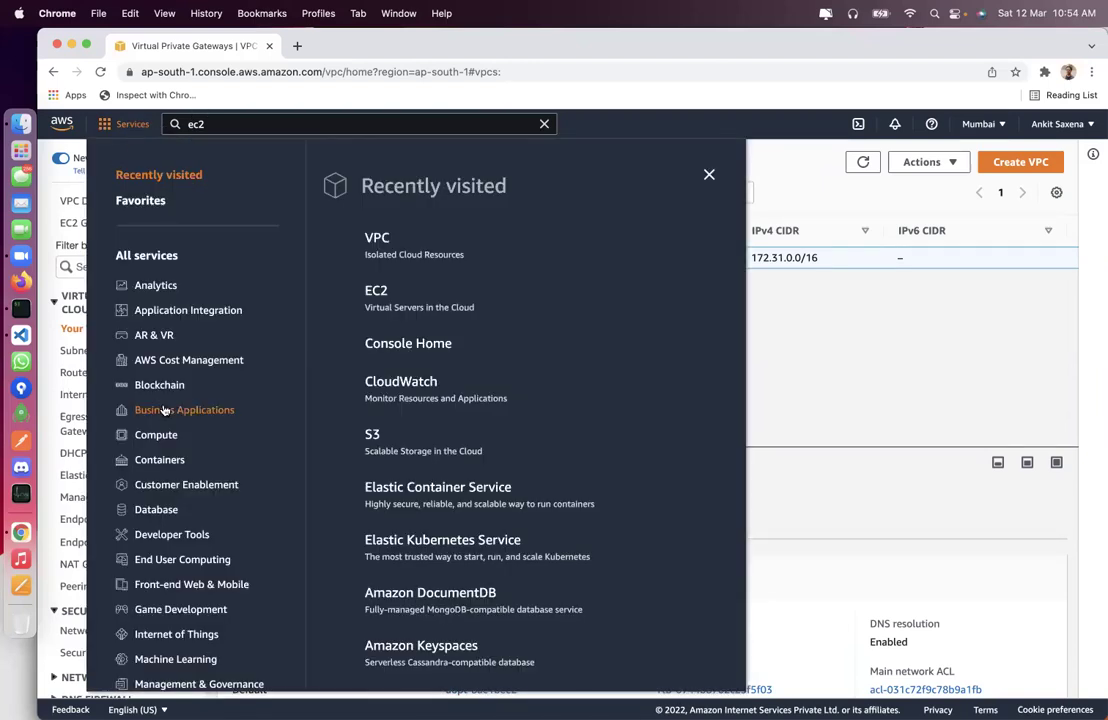
scroll(165, 410, "down", 3)
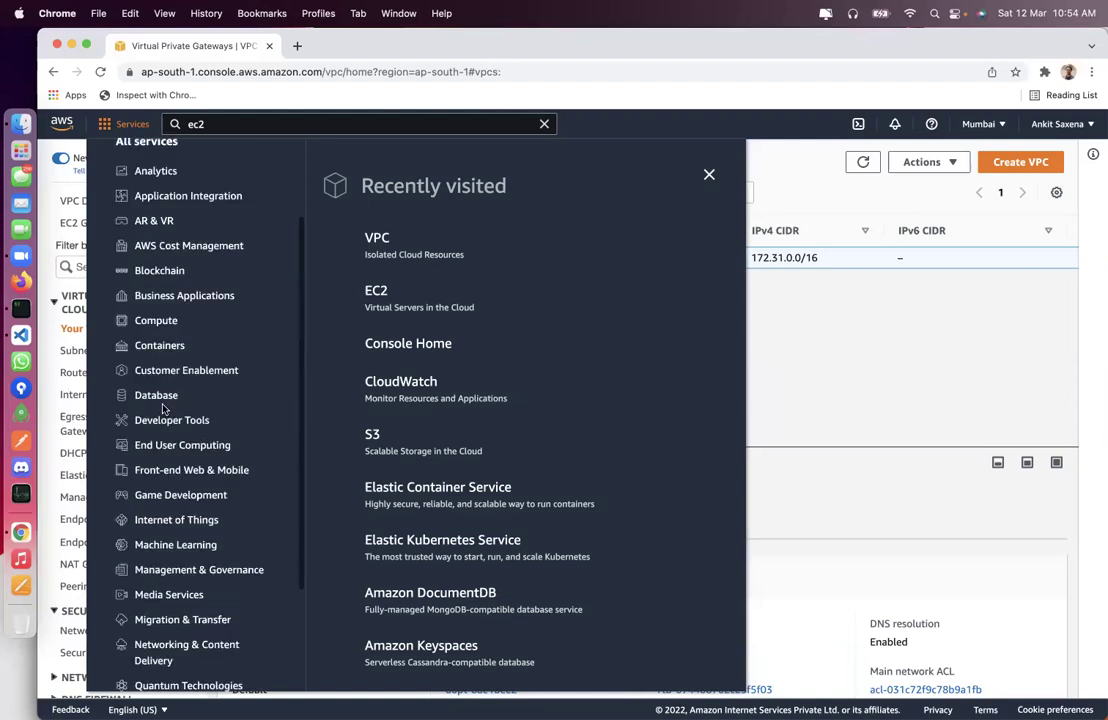
scroll(164, 407, "down", 4)
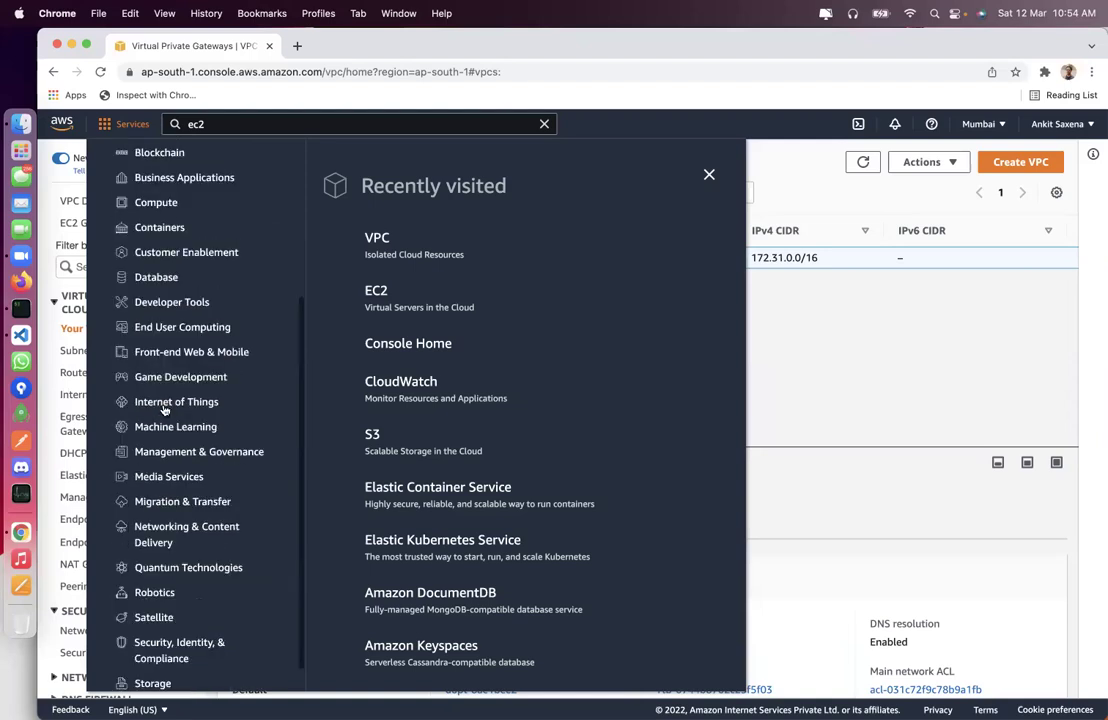
scroll(165, 410, "up", 7)
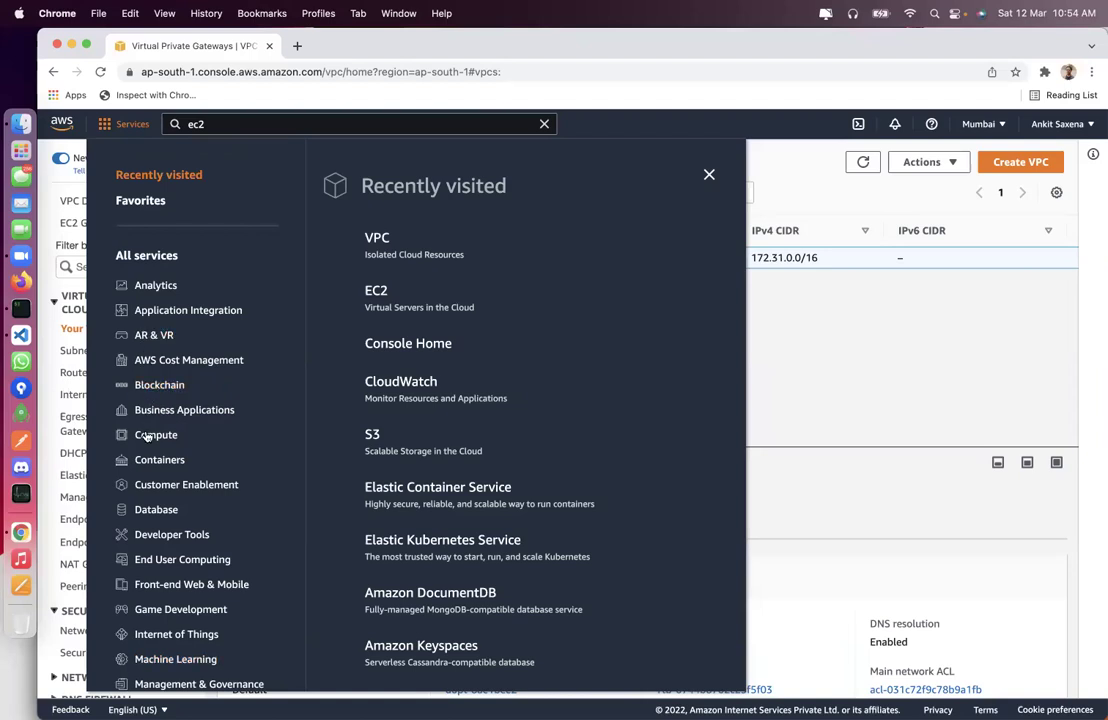
left_click(150, 435)
left_click(373, 336)
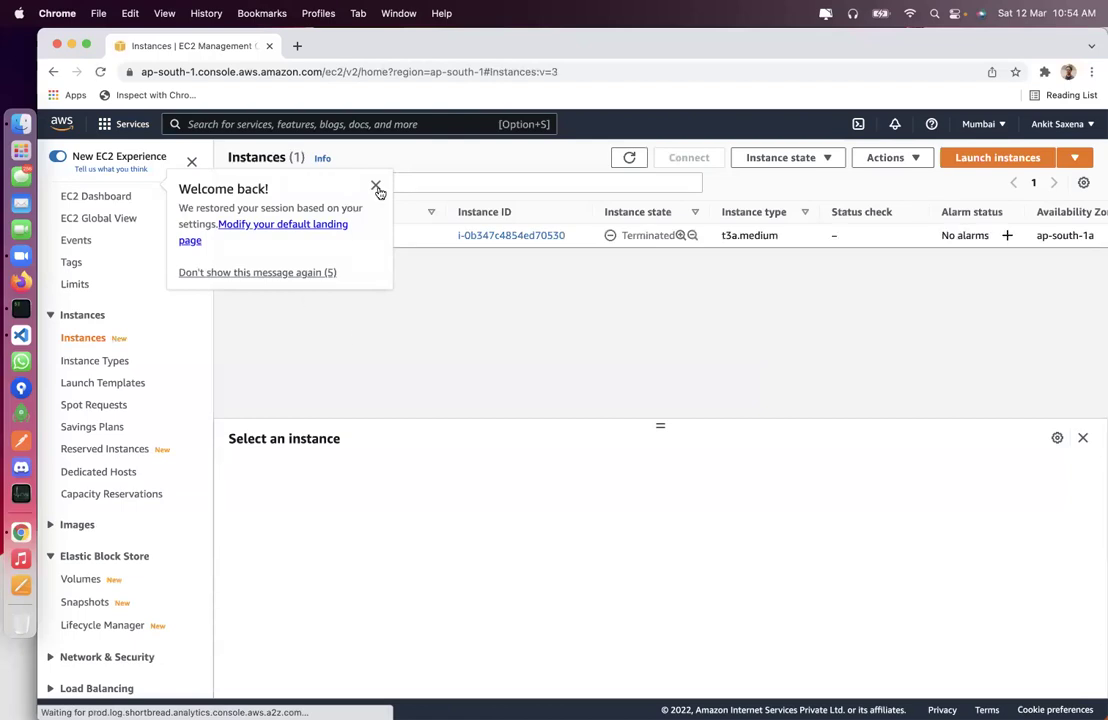
left_click(377, 186)
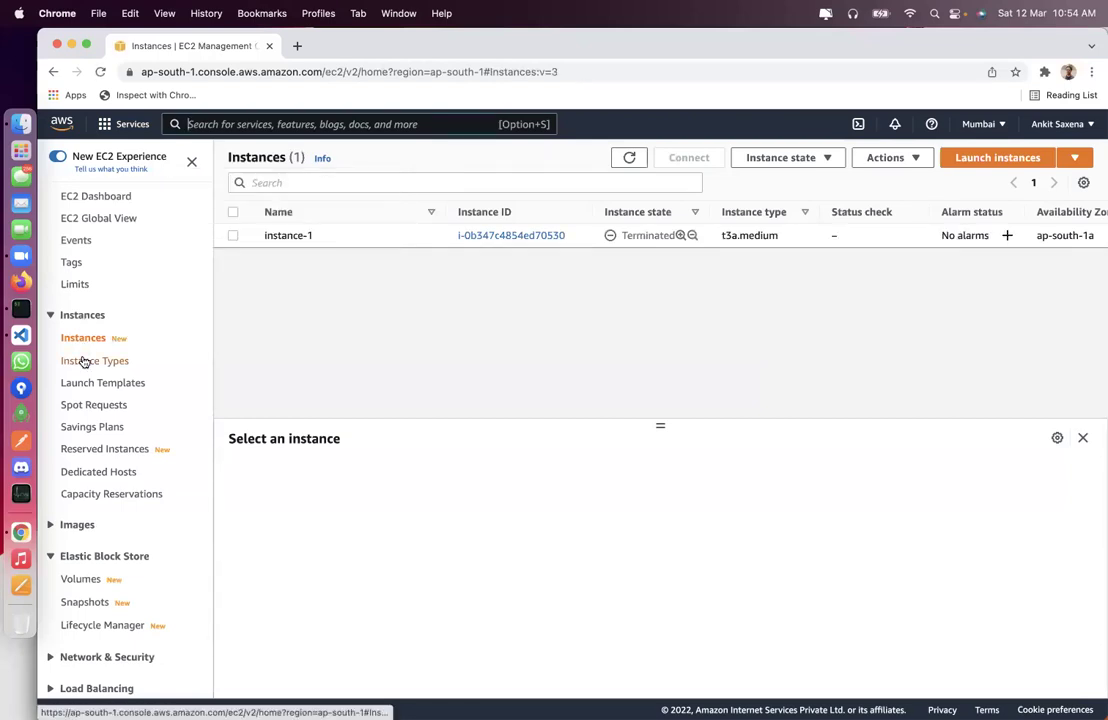
Step: Expand the Images, Network & Security and Load Balancing sections of the EC2 navigation to review their entries
scroll(86, 361, "down", 2)
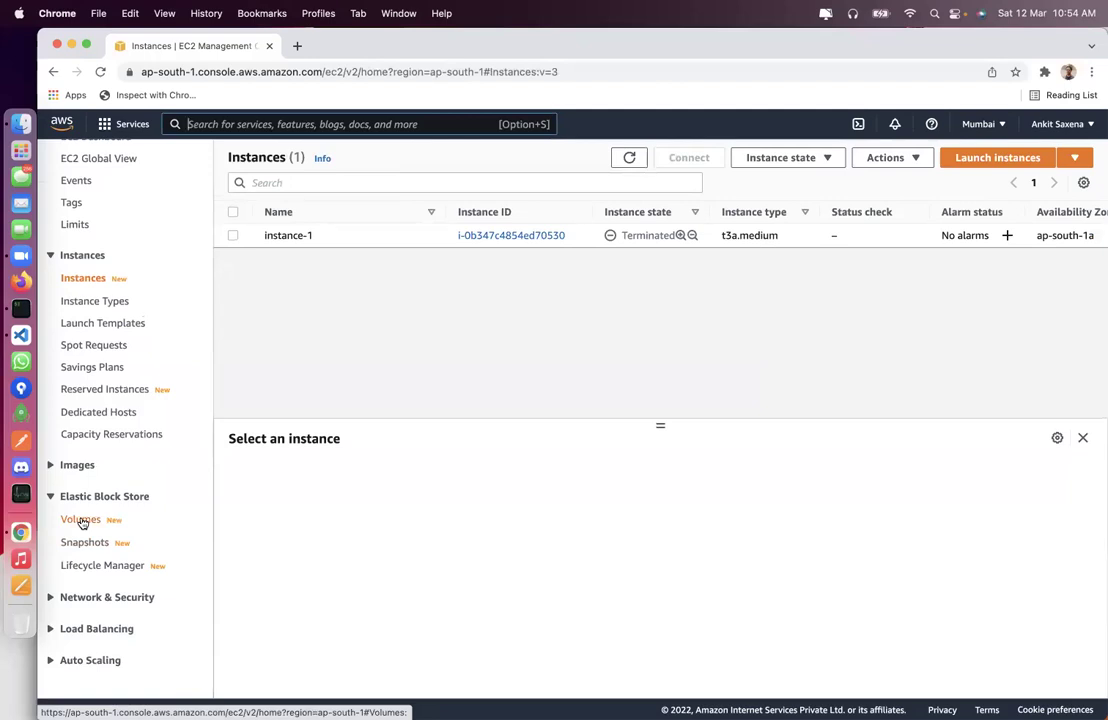
left_click(80, 466)
scroll(82, 468, "down", 1)
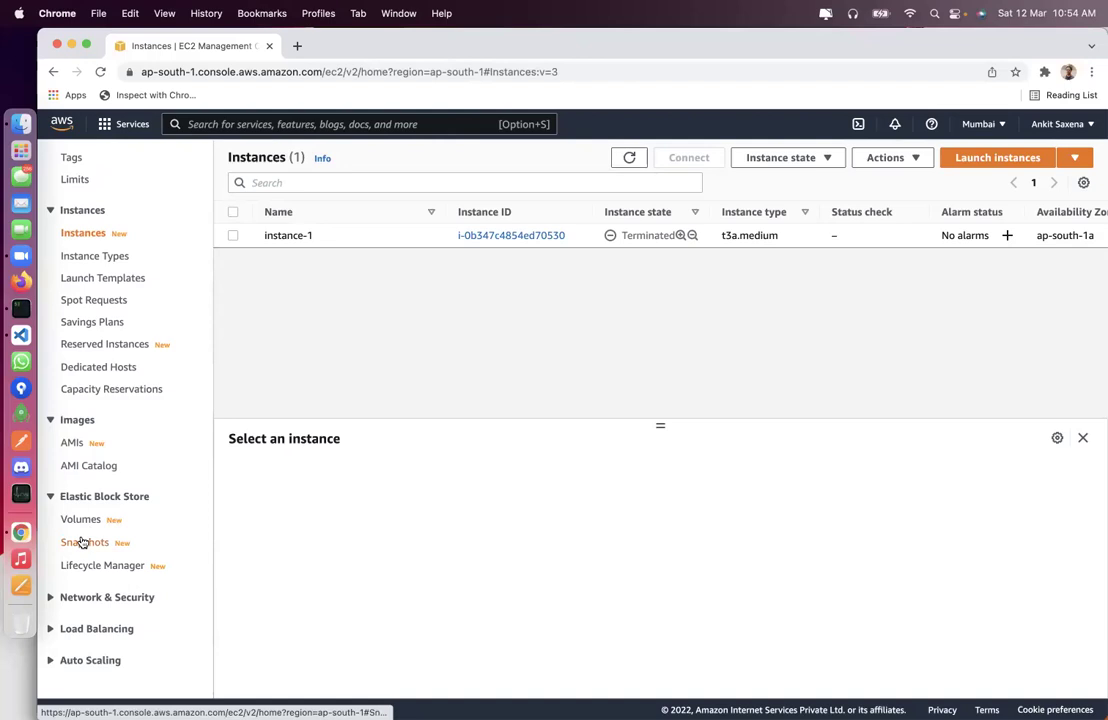
left_click(85, 597)
scroll(88, 598, "down", 2)
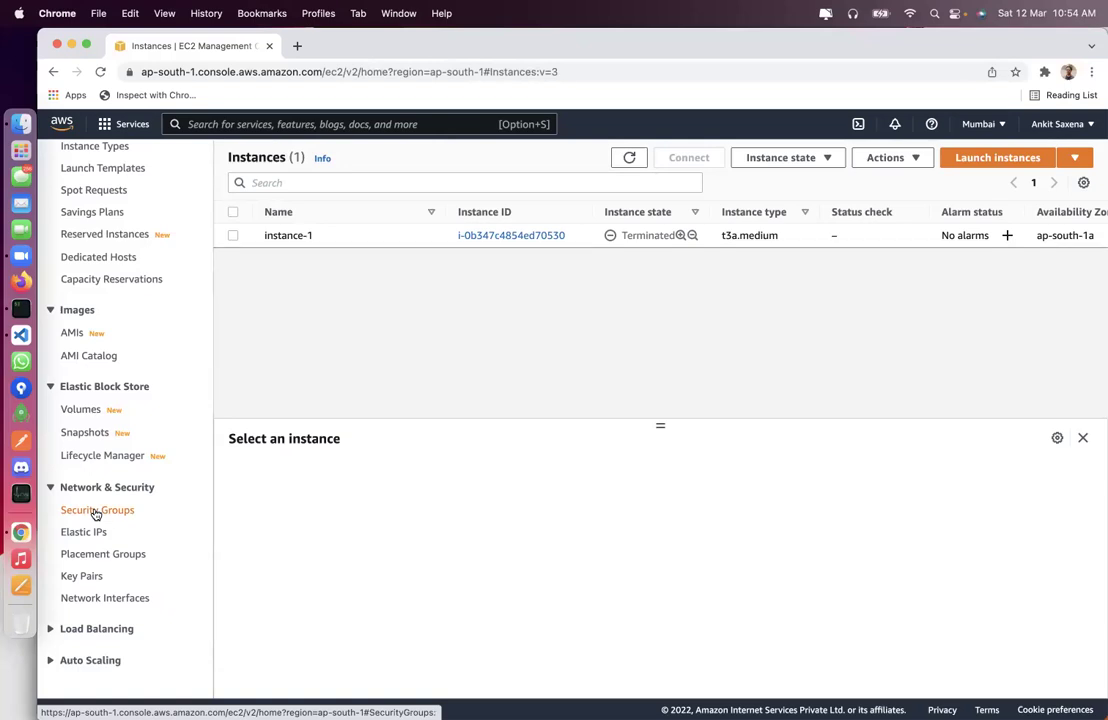
left_click(70, 630)
scroll(67, 636, "down", 1)
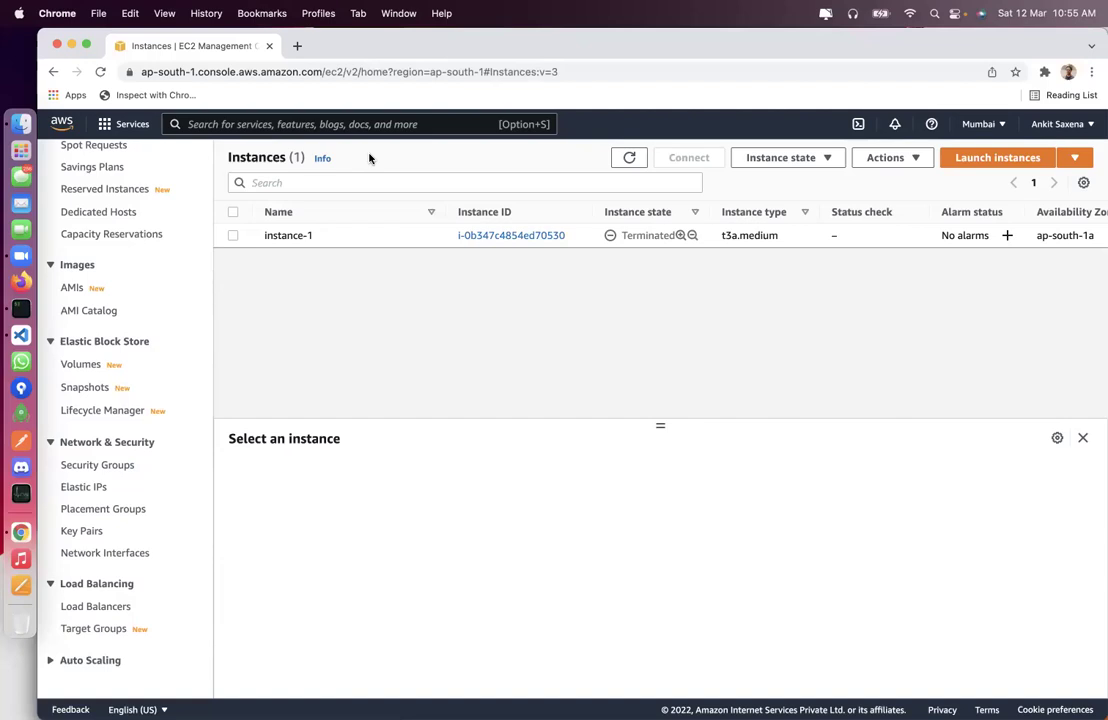
Step: Search Google for "alb vs nlb aws" in a new browser tab and show the image results
left_click(296, 47)
type("al")
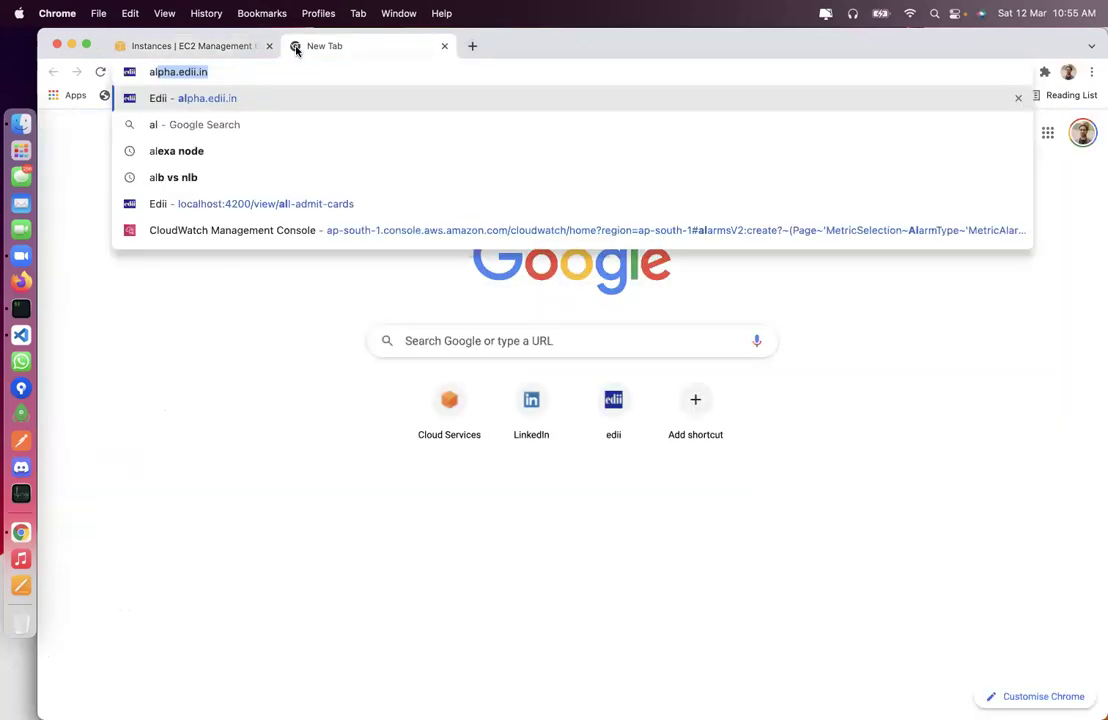
type("b vs nl")
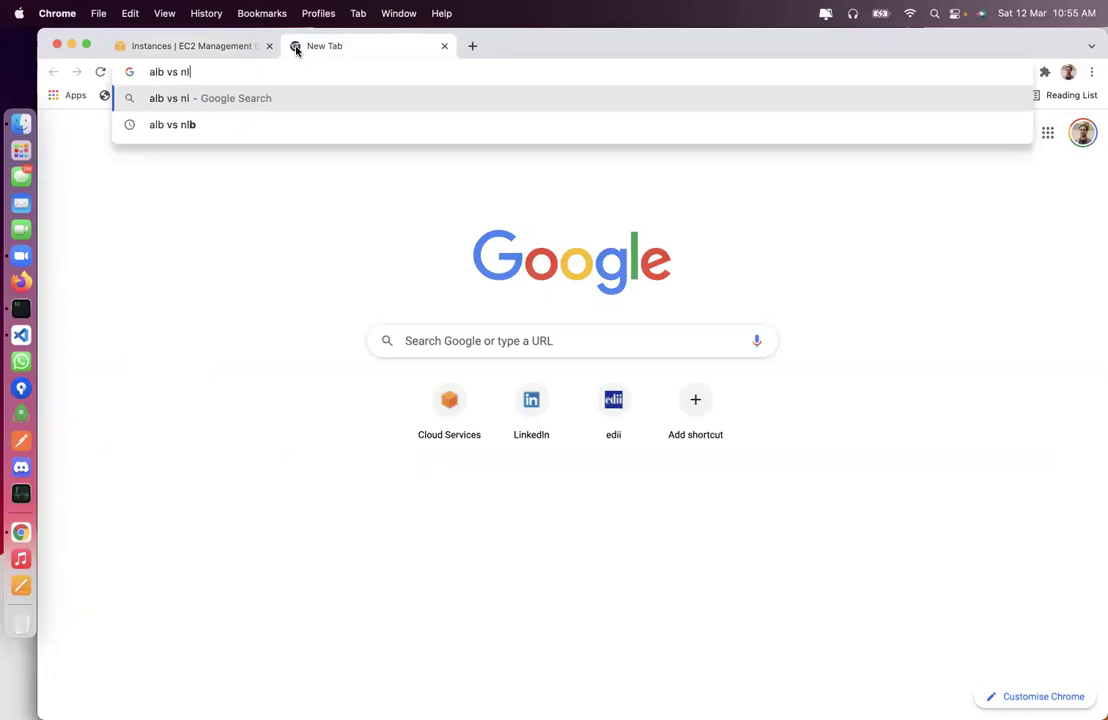
type("b aws")
key("Return")
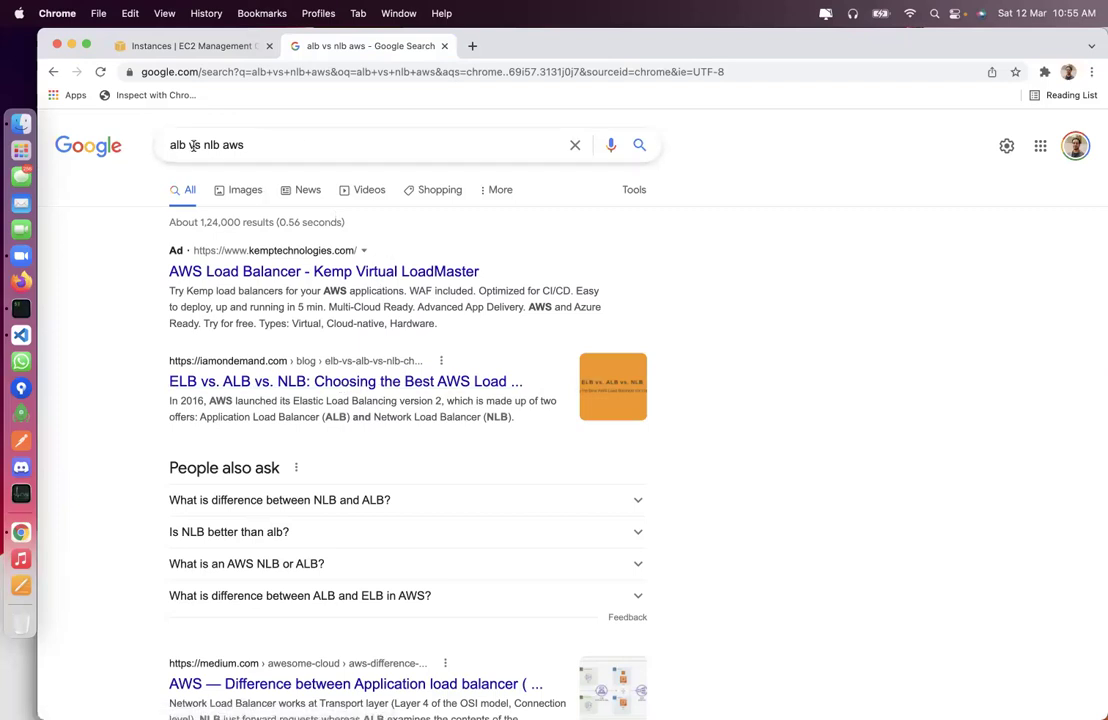
left_click(241, 190)
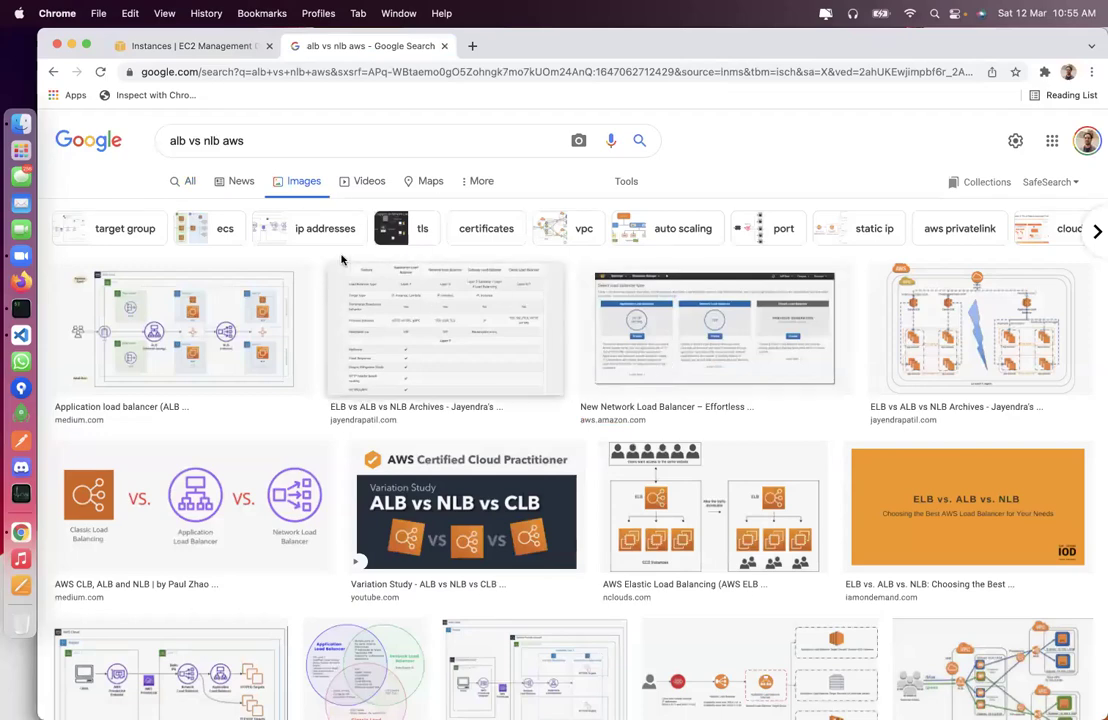
Step: Examine the Venn diagram comparing Application, Network and Classic Load Balancers in the image results, and close the search tab
scroll(762, 605, "down", 3)
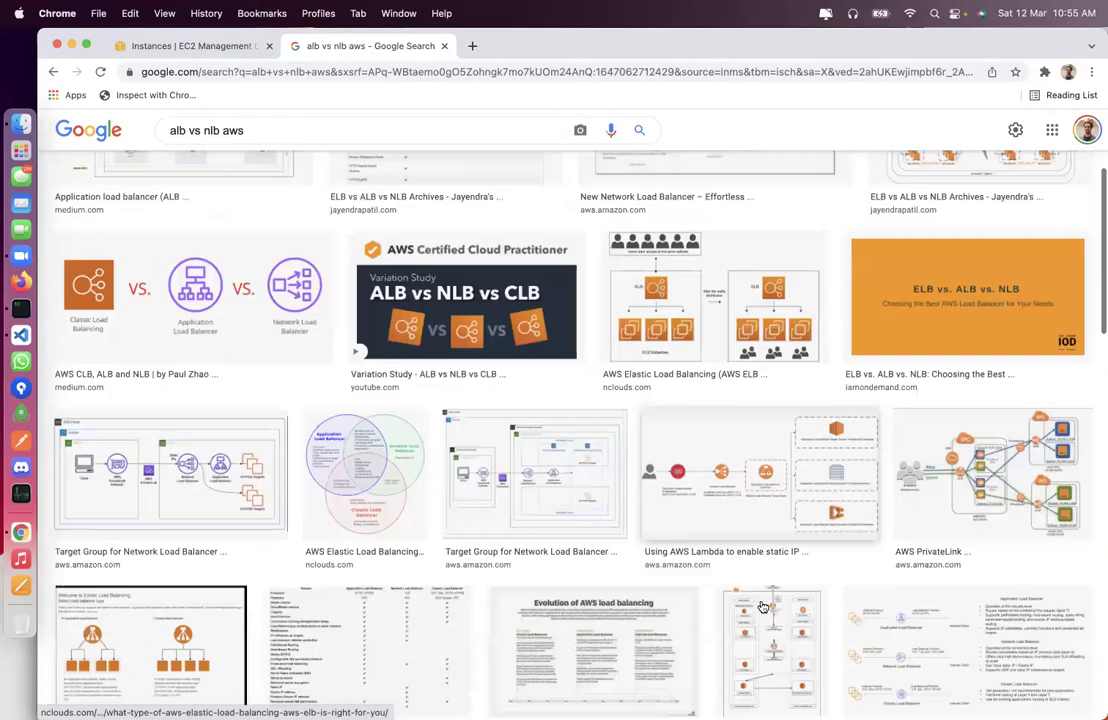
scroll(762, 607, "down", 3)
left_click(601, 447)
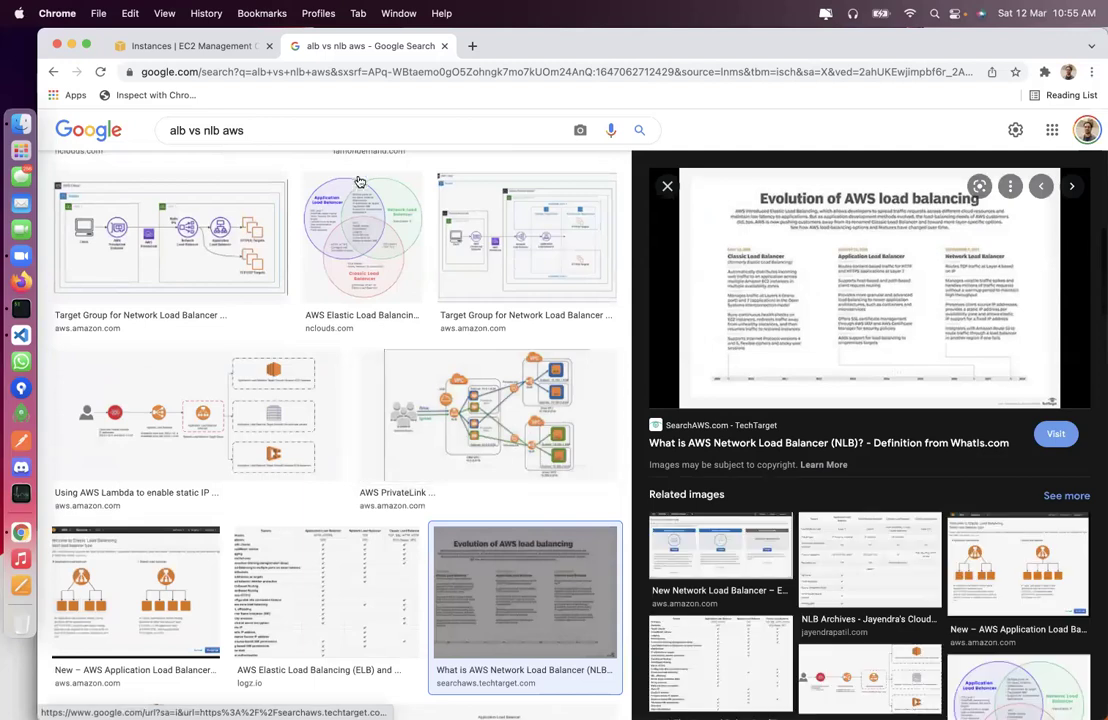
scroll(360, 181, "up", 5)
scroll(345, 420, "down", 3)
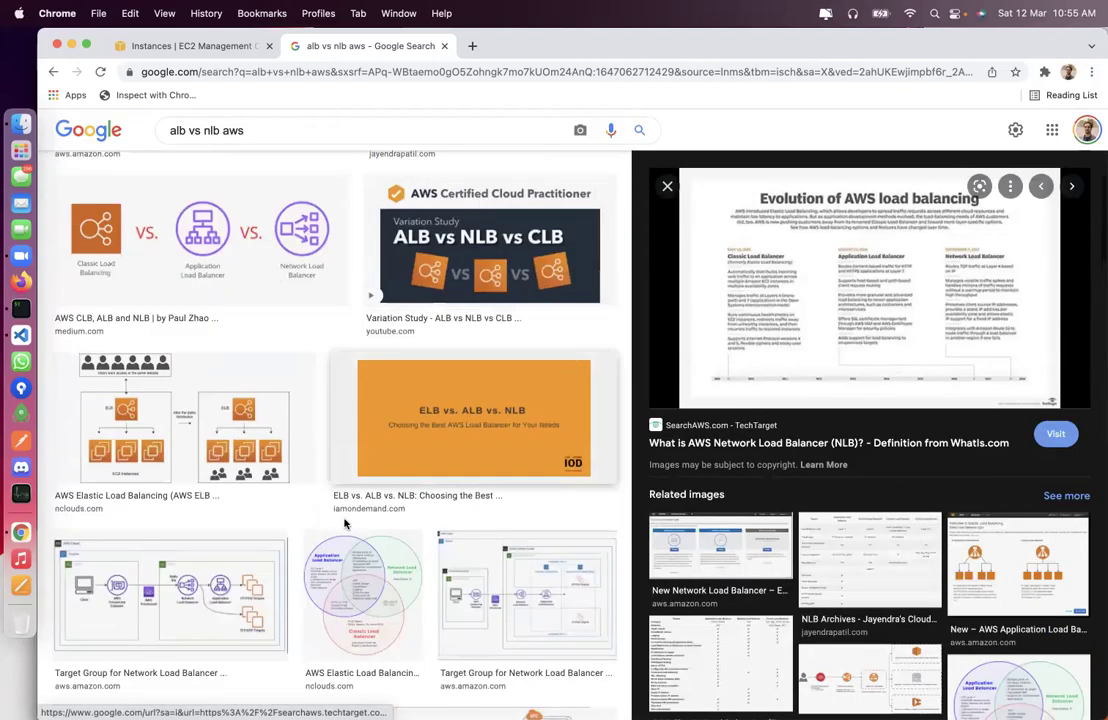
left_click(362, 585)
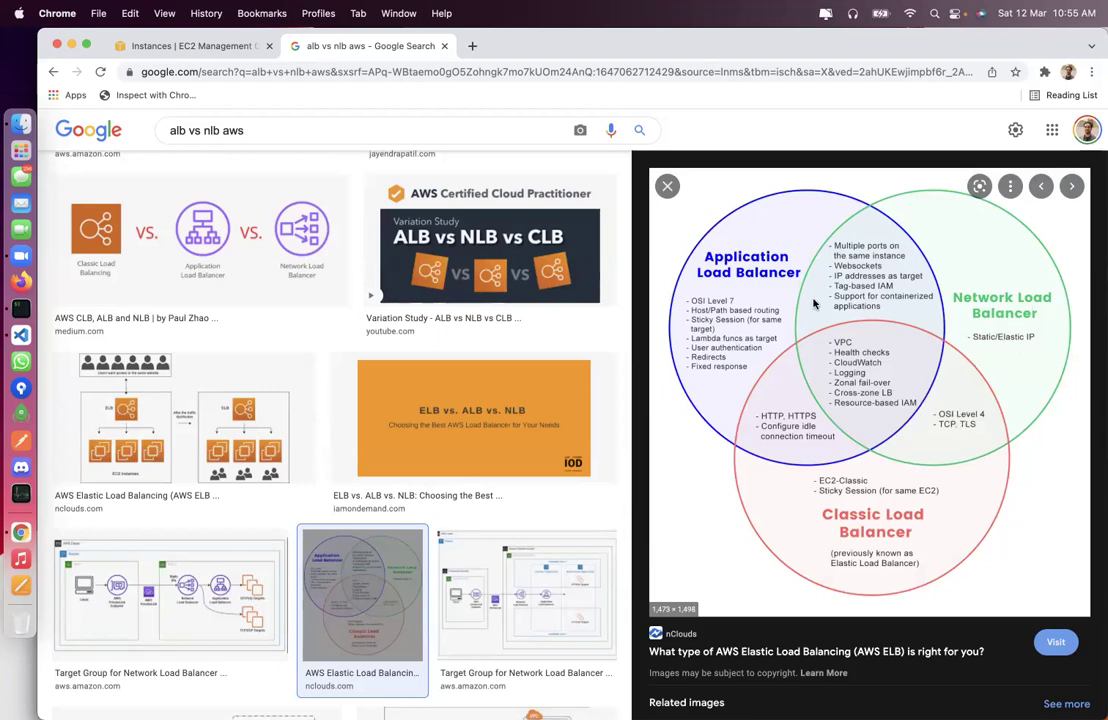
left_click(440, 46)
Step: Expand the Auto Scaling section of the EC2 navigation and open its Launch Configurations page
left_click(90, 660)
scroll(100, 640, "down", 1)
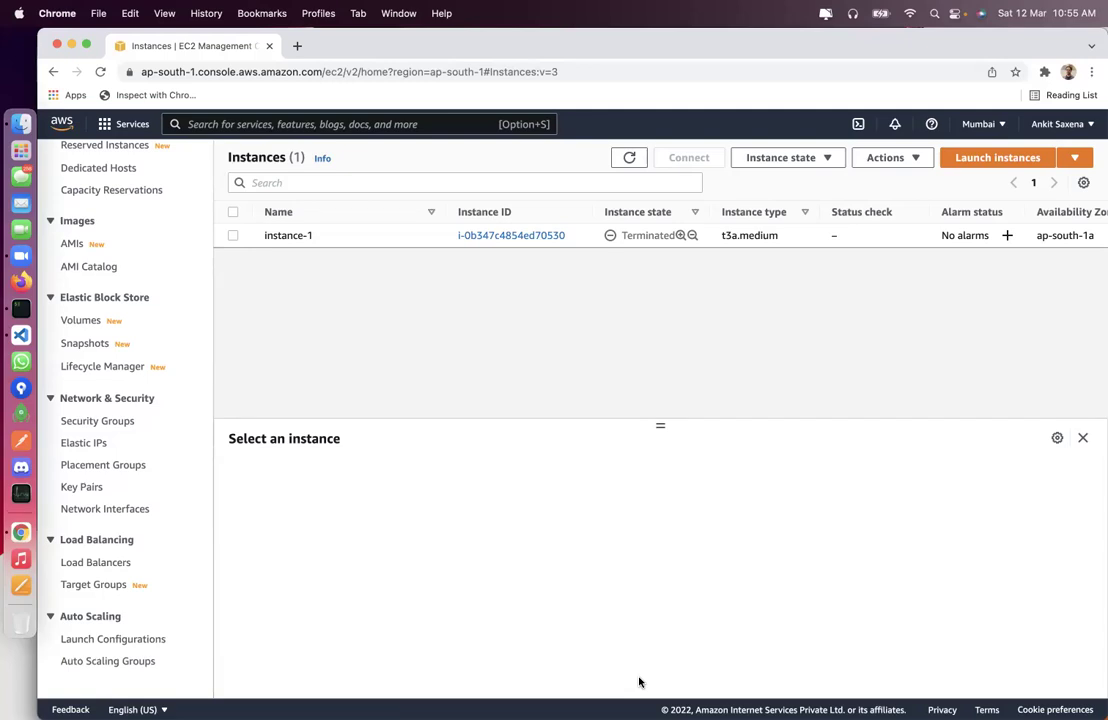
left_click(110, 638)
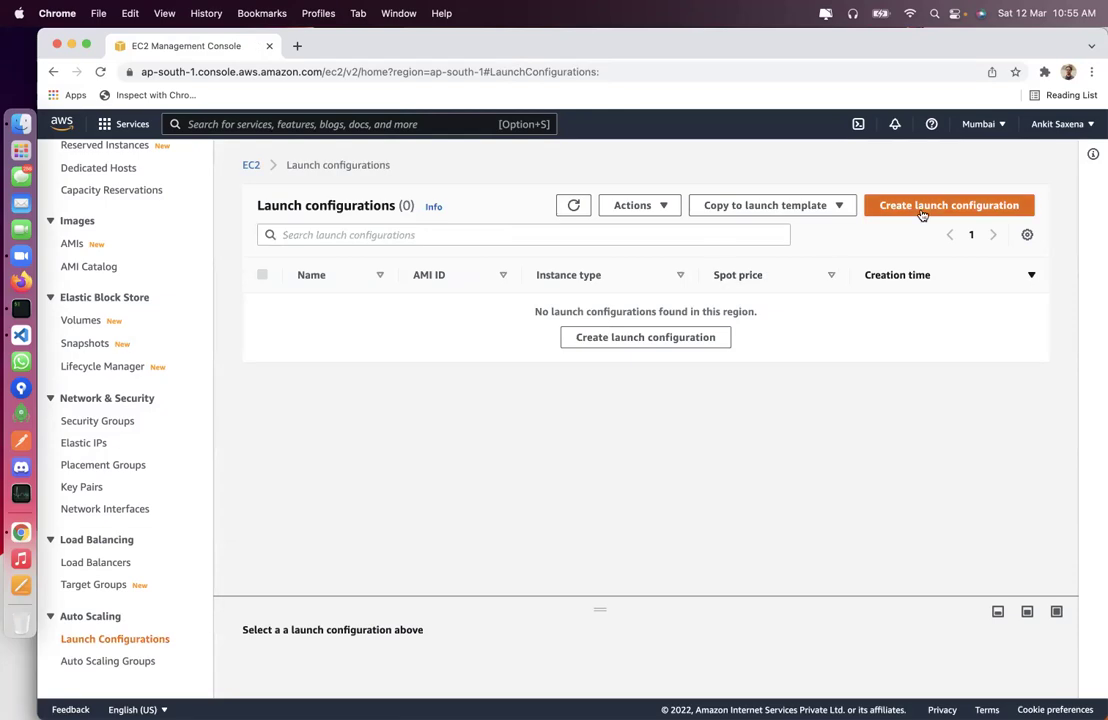
Step: Start a new launch configuration, examine its settings from AMI through storage and security groups to key pair, and cancel it
left_click(920, 210)
scroll(392, 364, "down", 6)
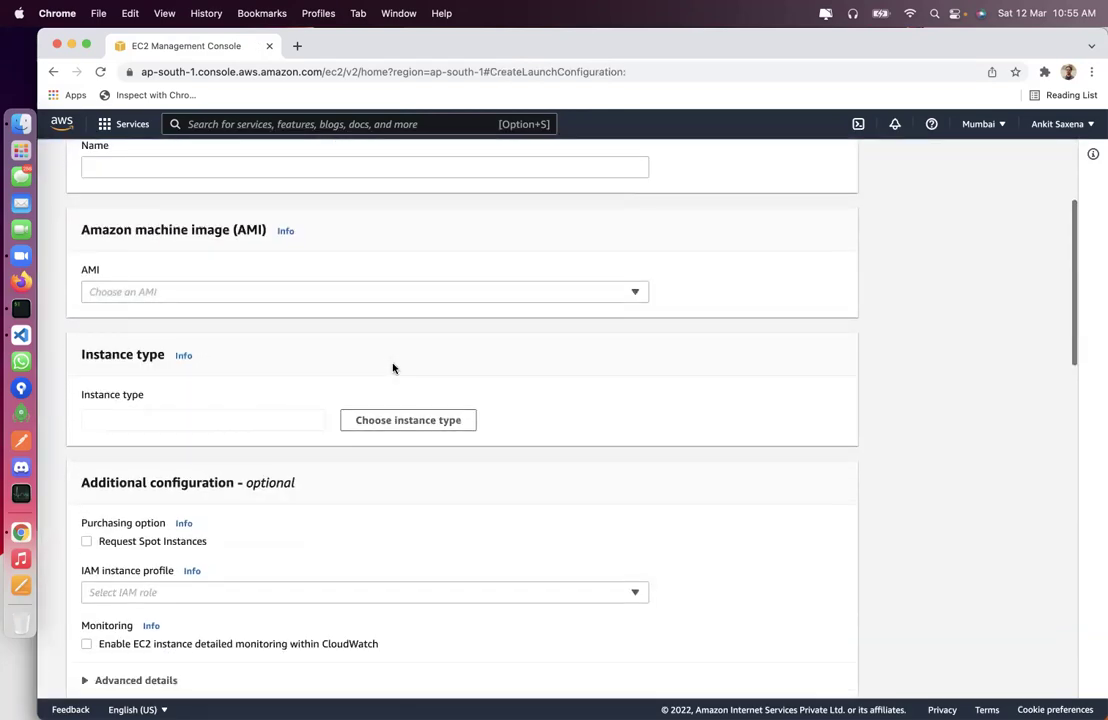
scroll(266, 327, "down", 3)
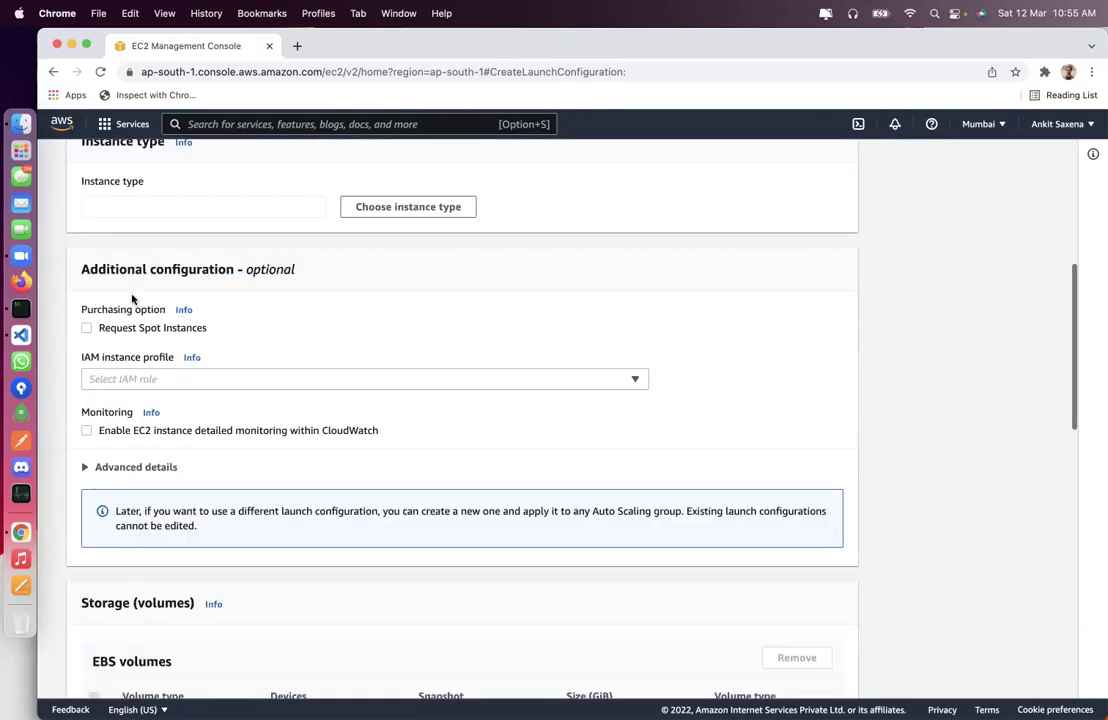
scroll(143, 336, "down", 1)
scroll(150, 350, "down", 2)
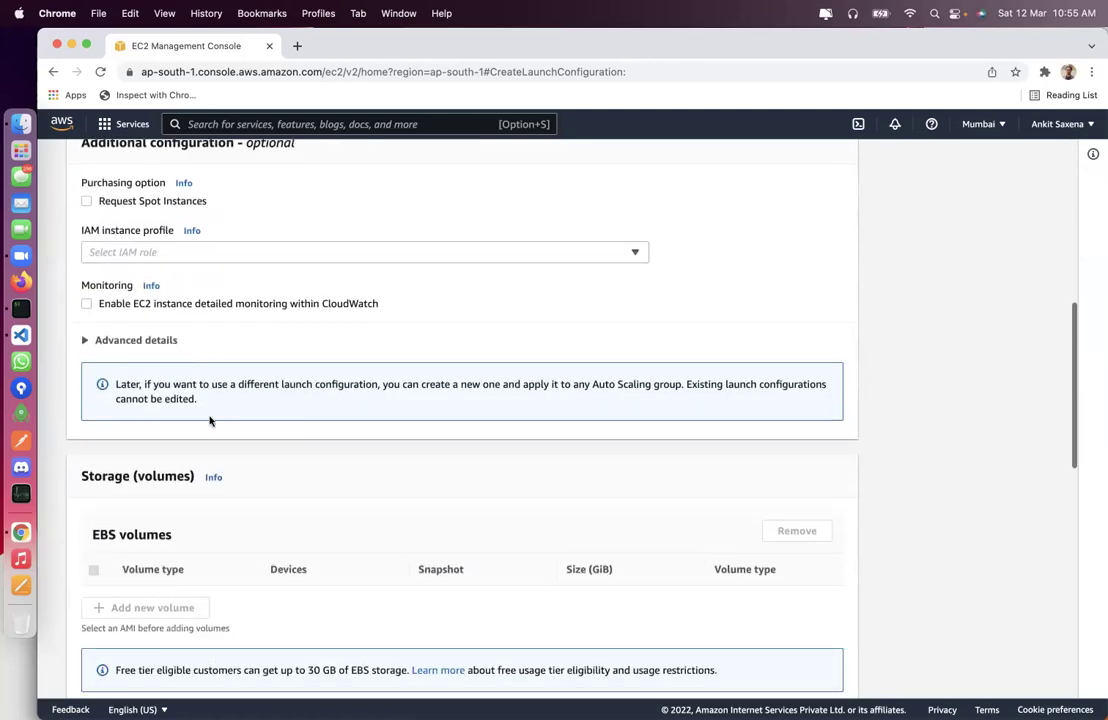
scroll(225, 428, "down", 5)
scroll(270, 336, "down", 6)
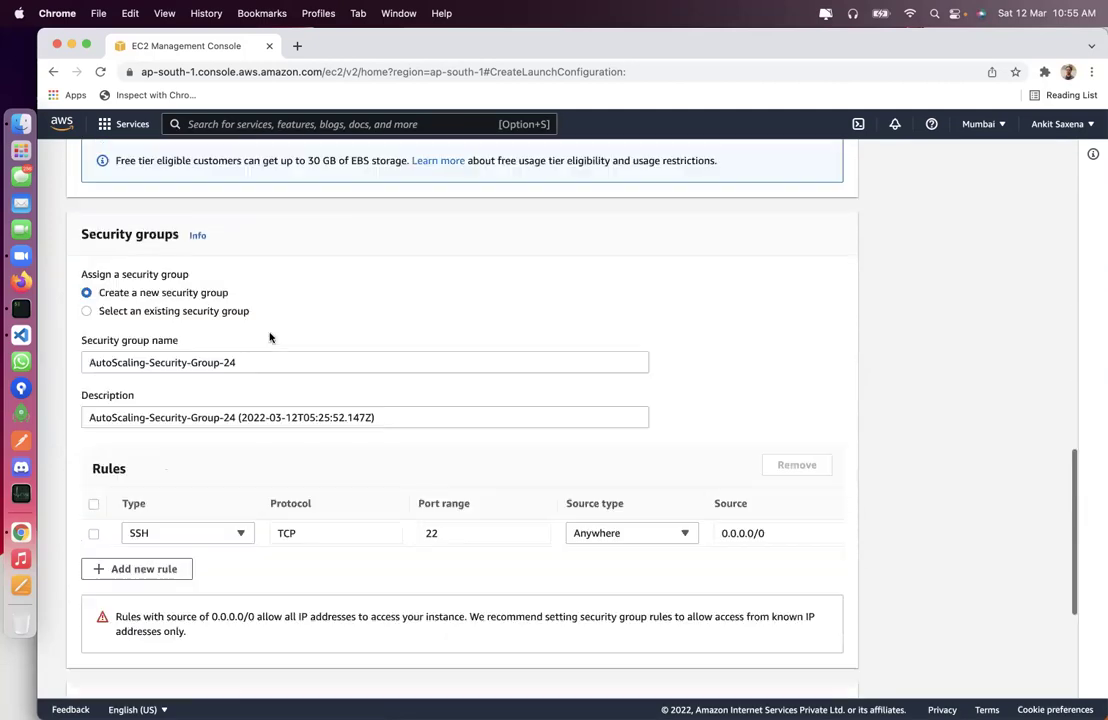
scroll(198, 475, "down", 2)
scroll(196, 477, "down", 3)
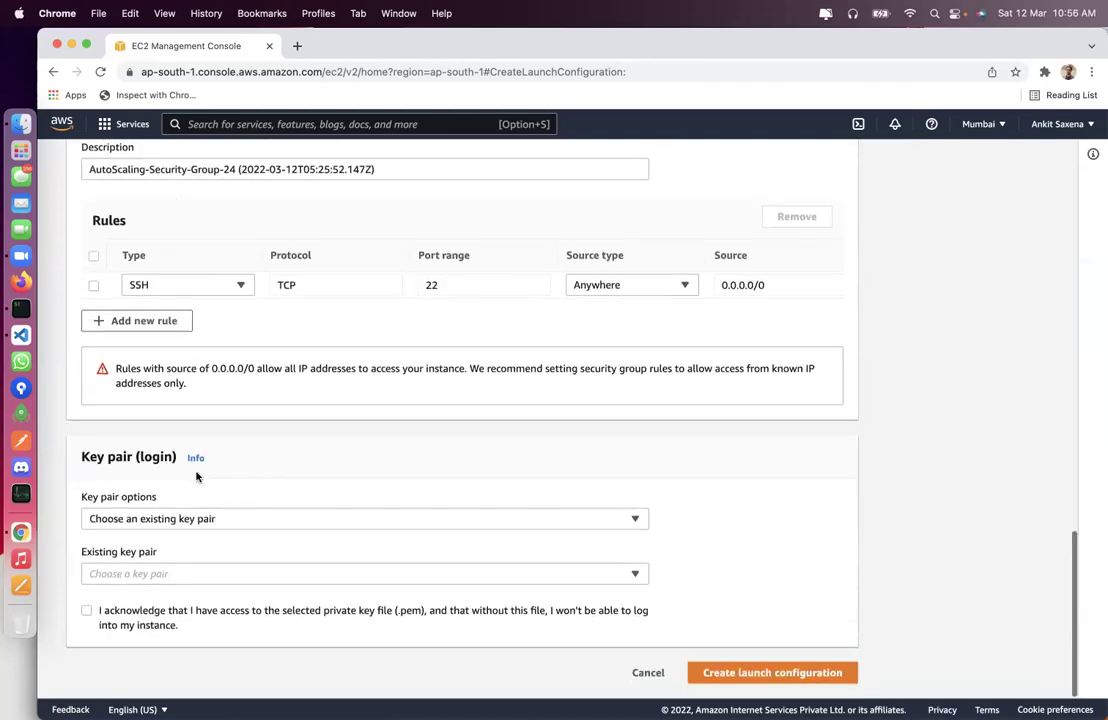
left_click(640, 672)
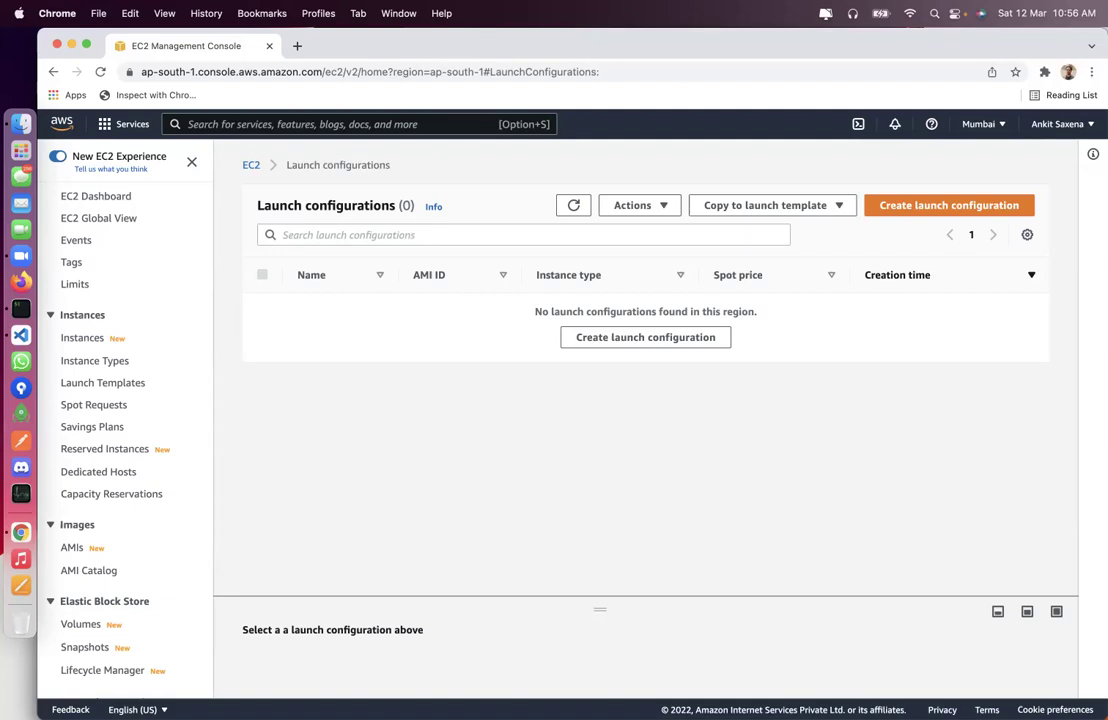
Step: Open the Auto Scaling Groups page from the EC2 navigation and start creating an Auto Scaling group
scroll(88, 674, "down", 5)
left_click(106, 662)
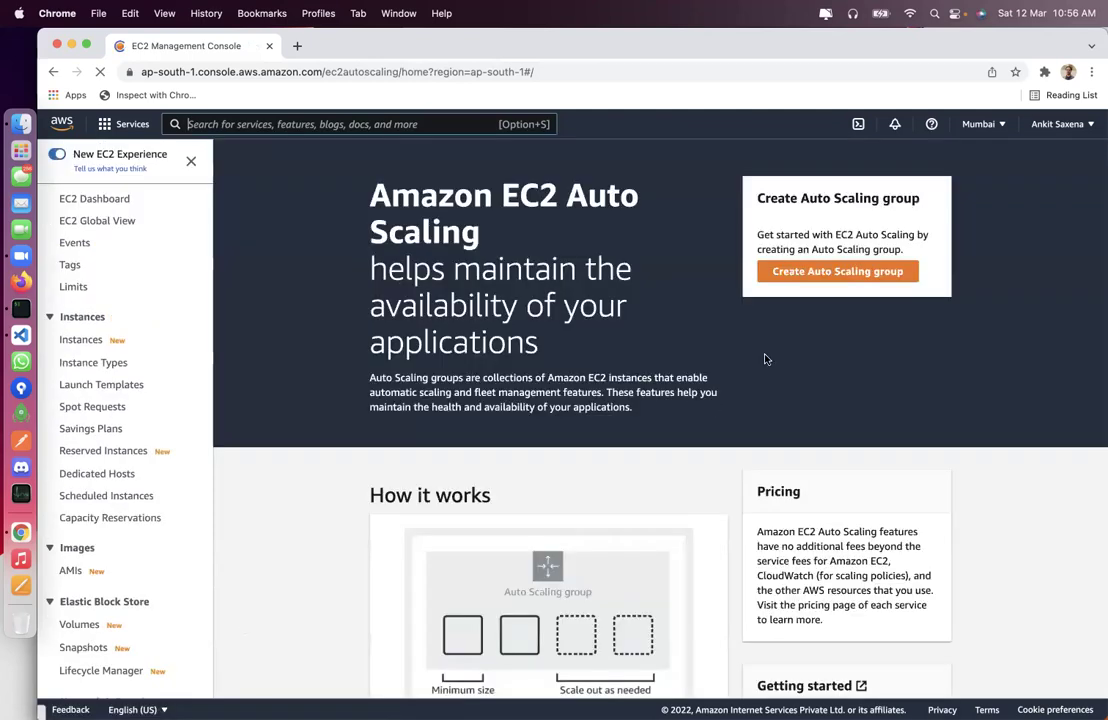
left_click(820, 271)
Step: Examine the new group's name and launch template fields, switch it to a launch configuration, and list the available launch configurations
left_click(549, 370)
left_click(663, 527)
left_click(912, 442)
left_click(720, 529)
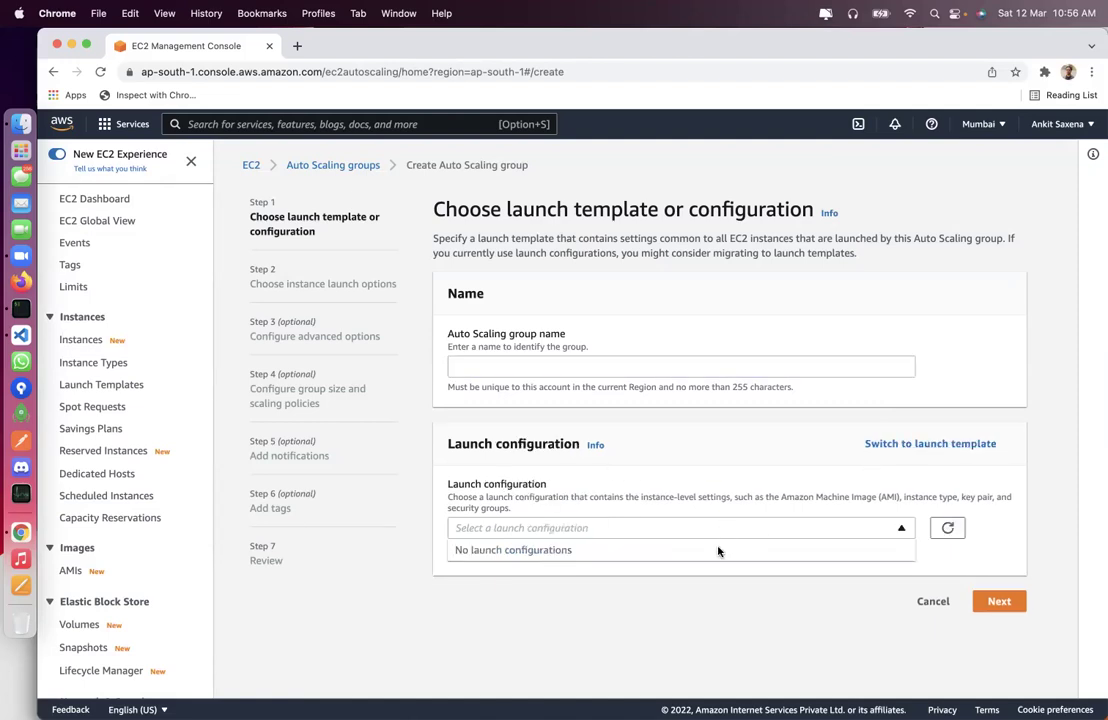
Step: Look over the remaining group creation steps, cancel the wizard, and dismiss the banner on the Auto Scaling groups page
left_click_drag(226, 244, 342, 288)
left_click(300, 292)
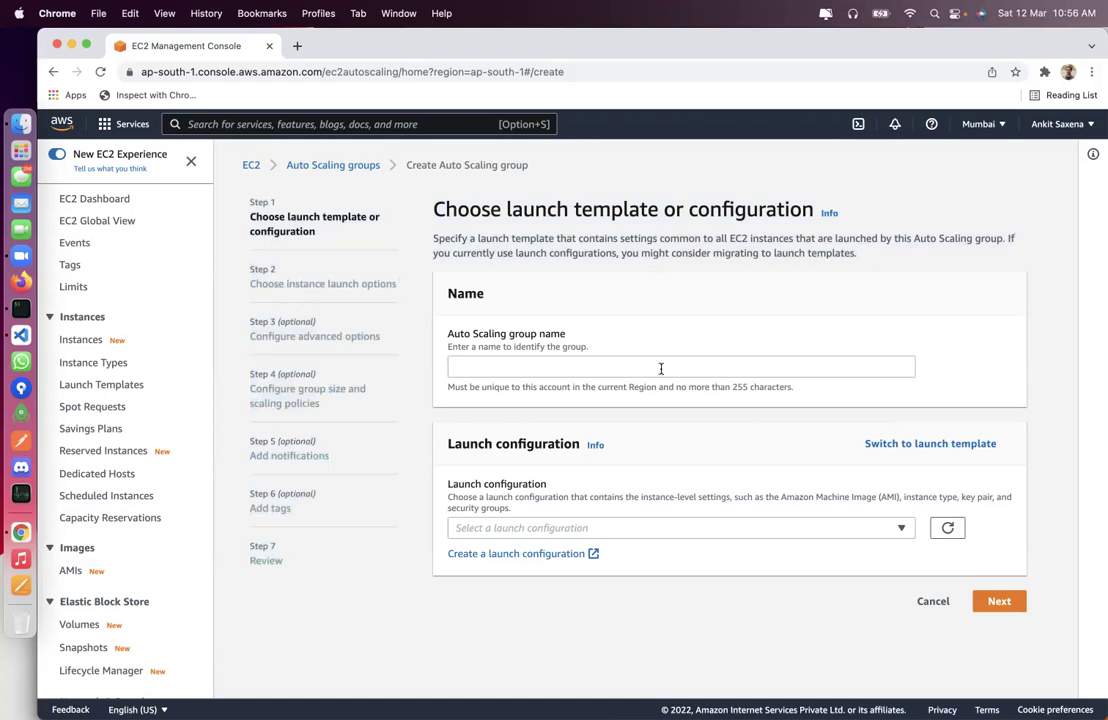
left_click(933, 601)
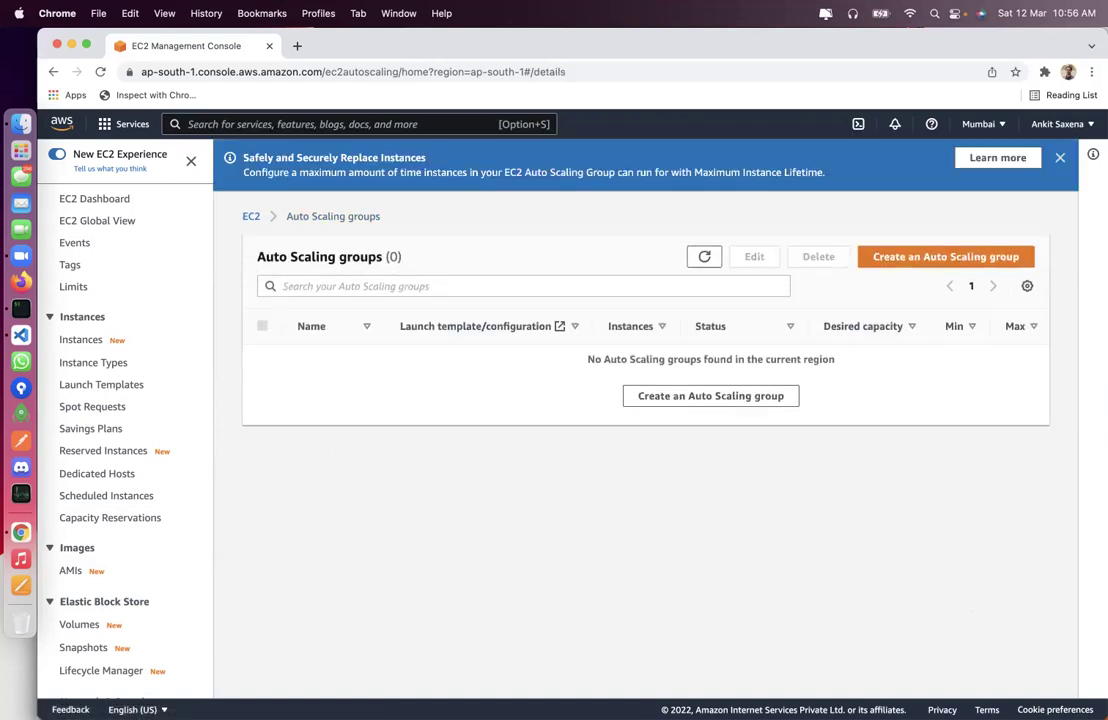
left_click(1061, 159)
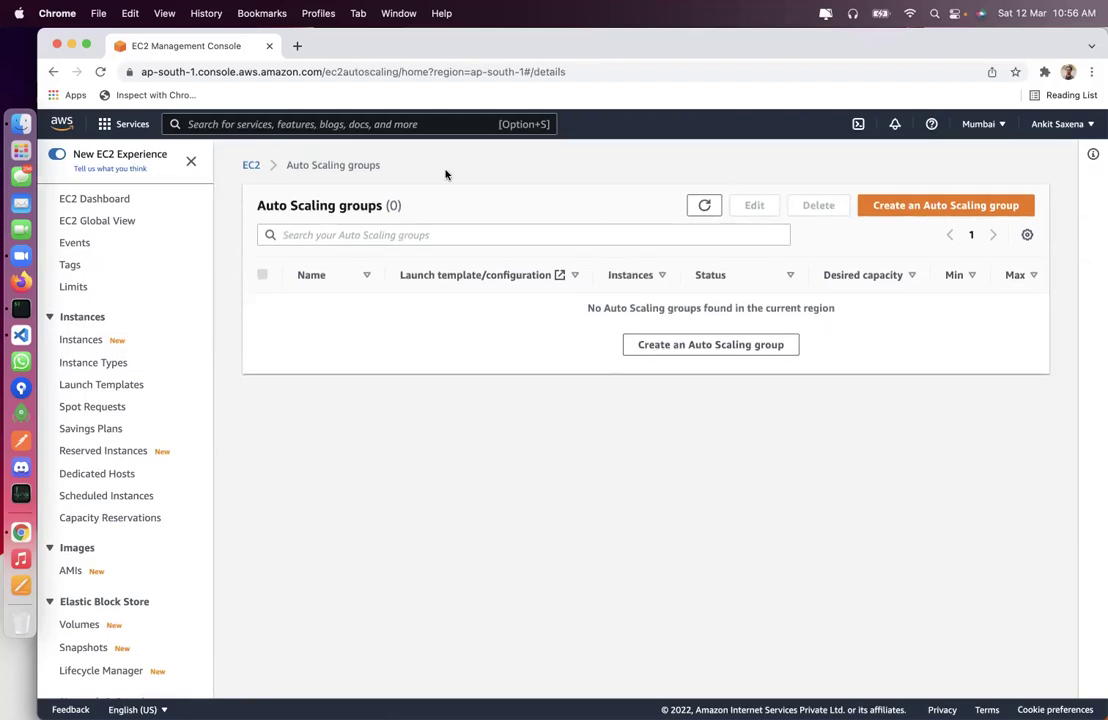
Step: Browse the Compute category of AWS services, open Lambda in a new browser tab, and switch to that tab
left_click(125, 122)
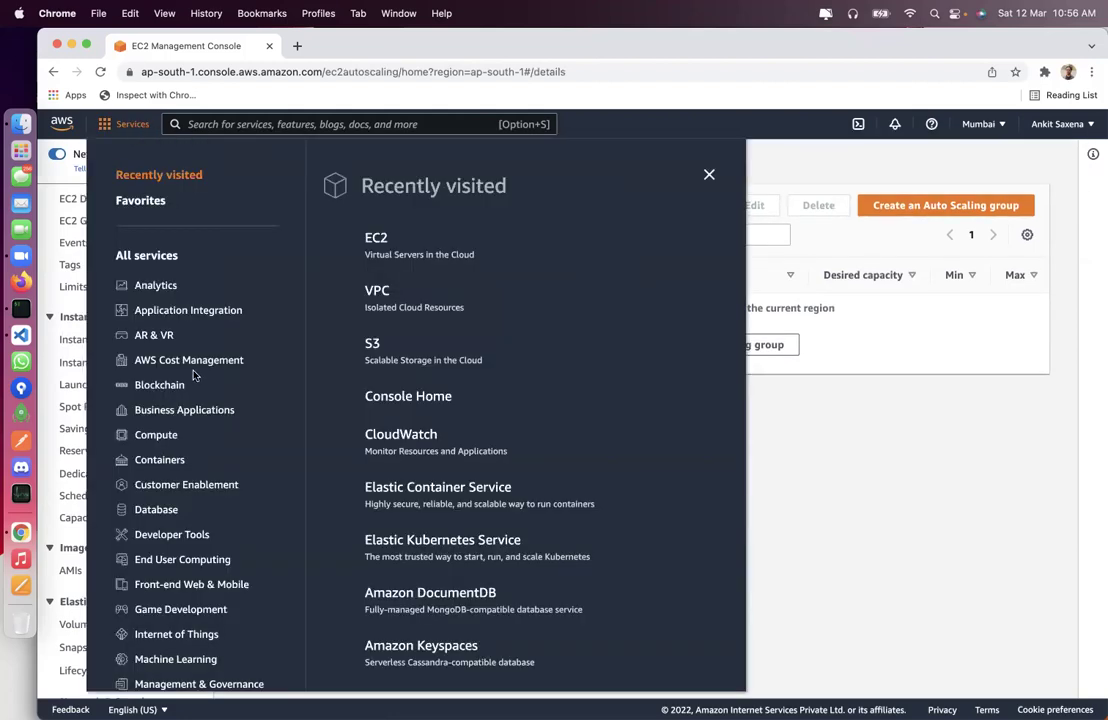
left_click(156, 436)
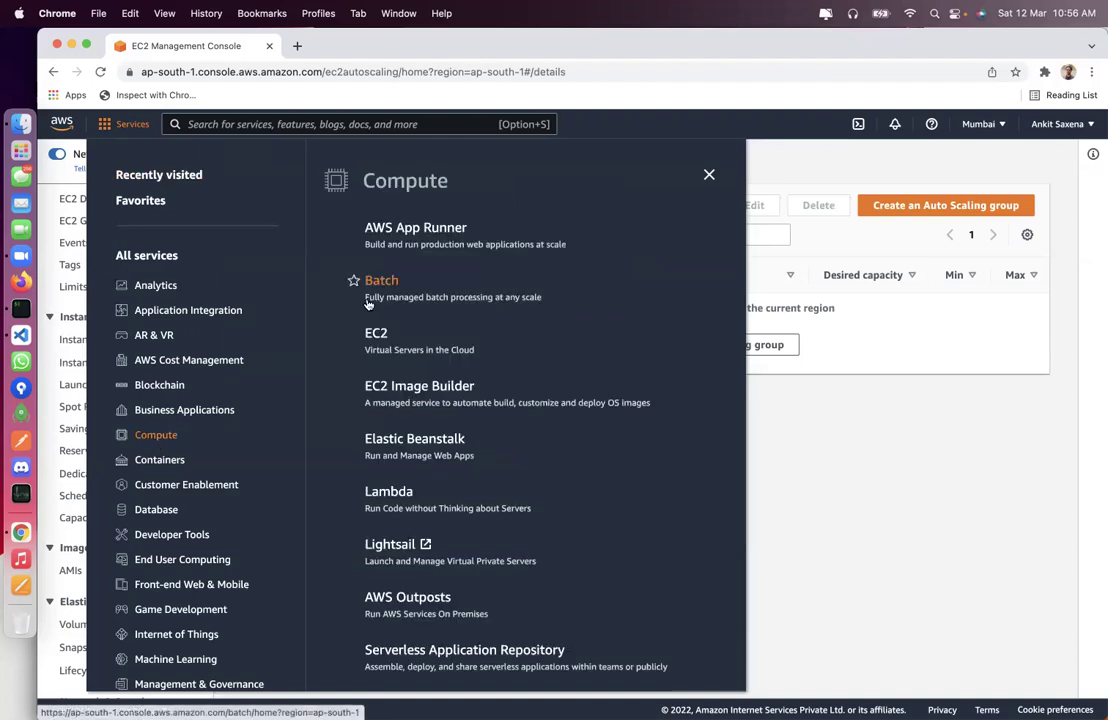
scroll(487, 600, "down", 1)
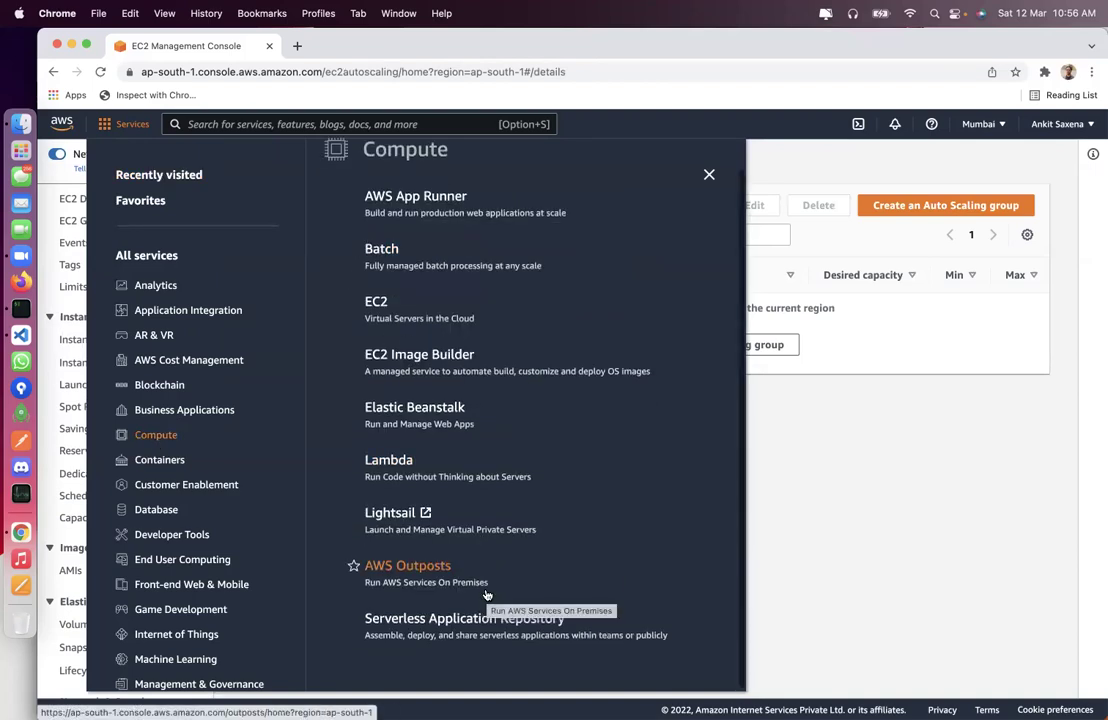
right_click(396, 466)
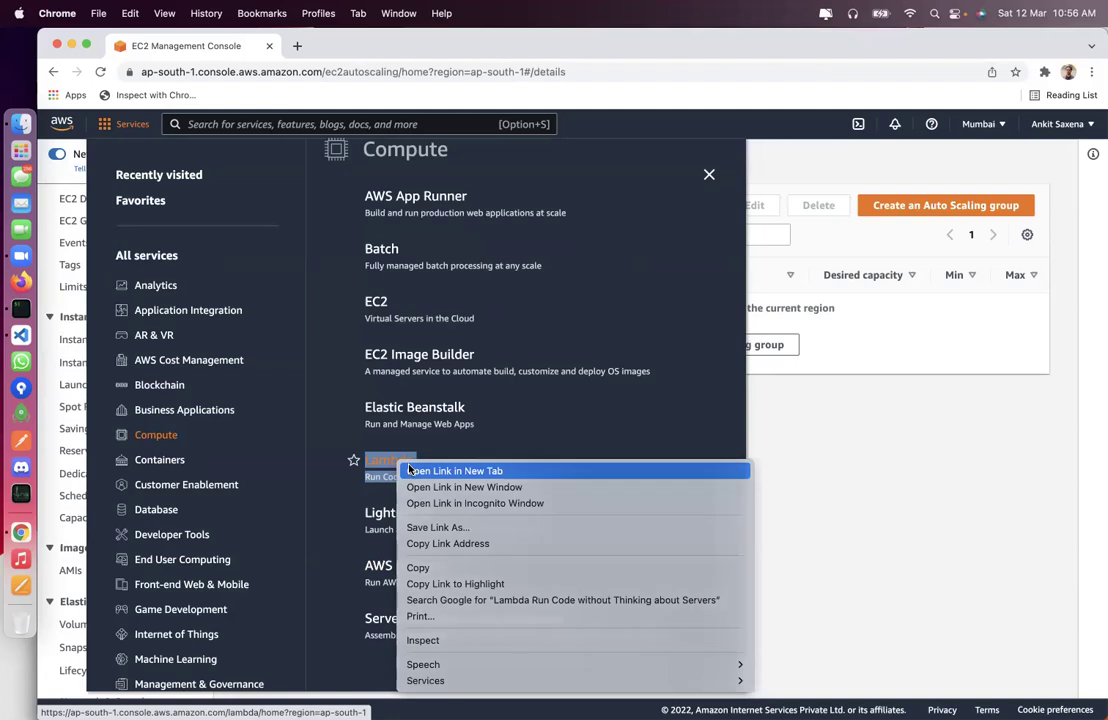
left_click(445, 470)
left_click(328, 45)
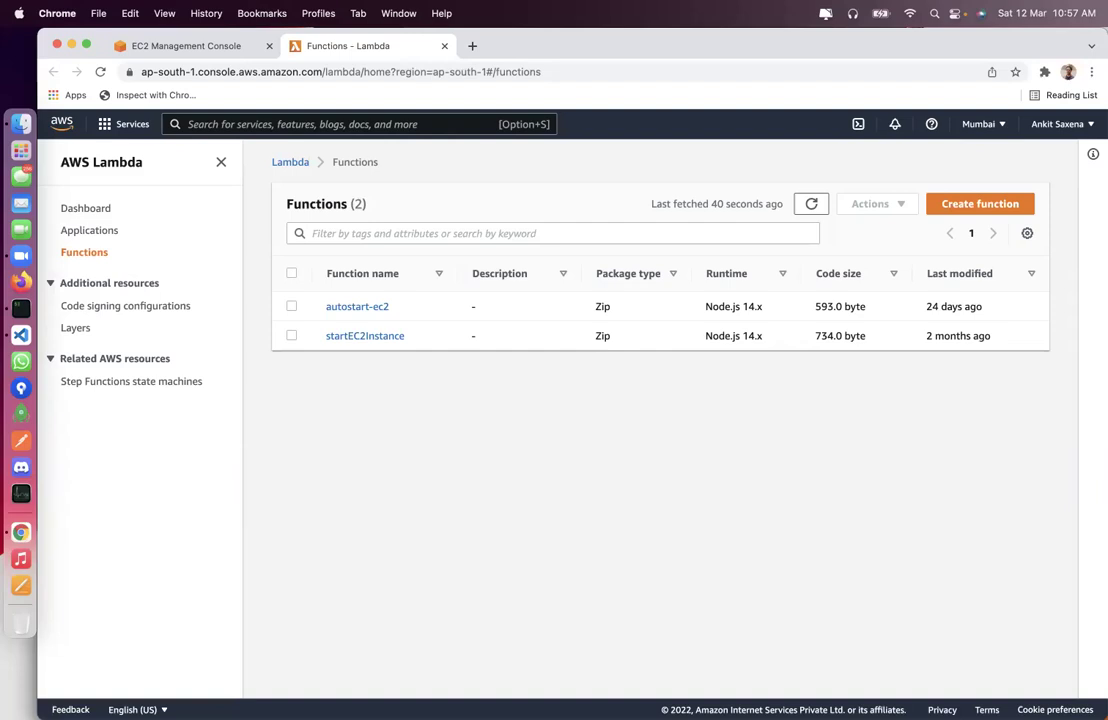
Step: Start a new Lambda function, set its runtime to Java 11 (Corretto), and examine the creation form's architecture and permissions settings
left_click(975, 203)
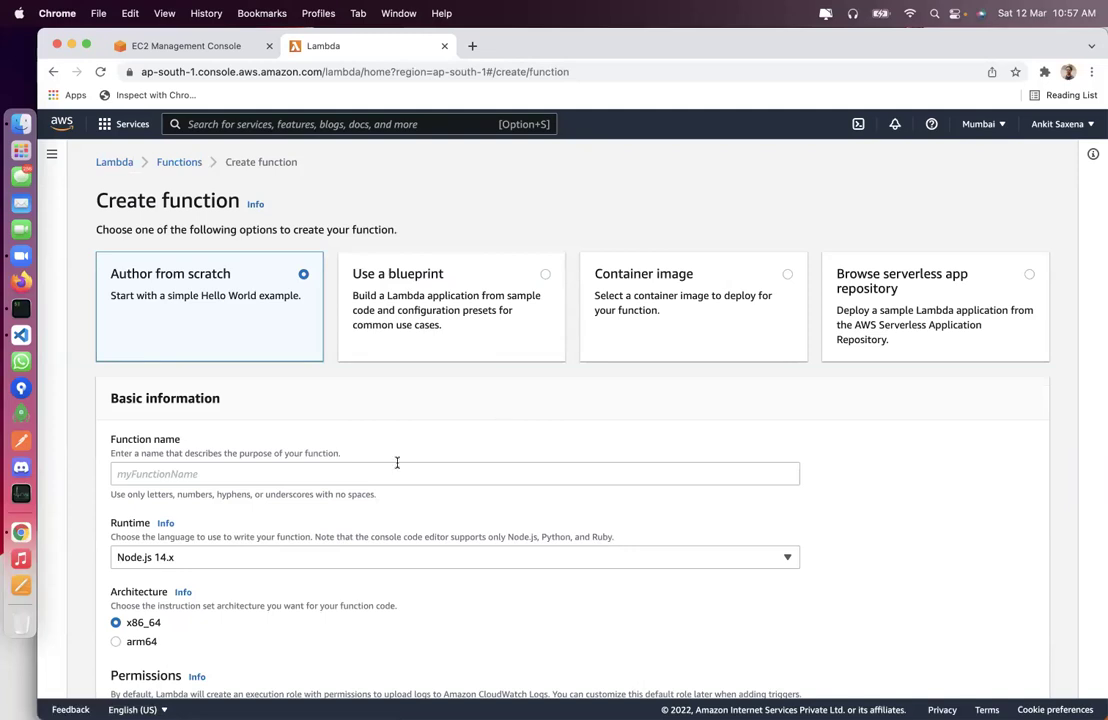
scroll(397, 463, "down", 3)
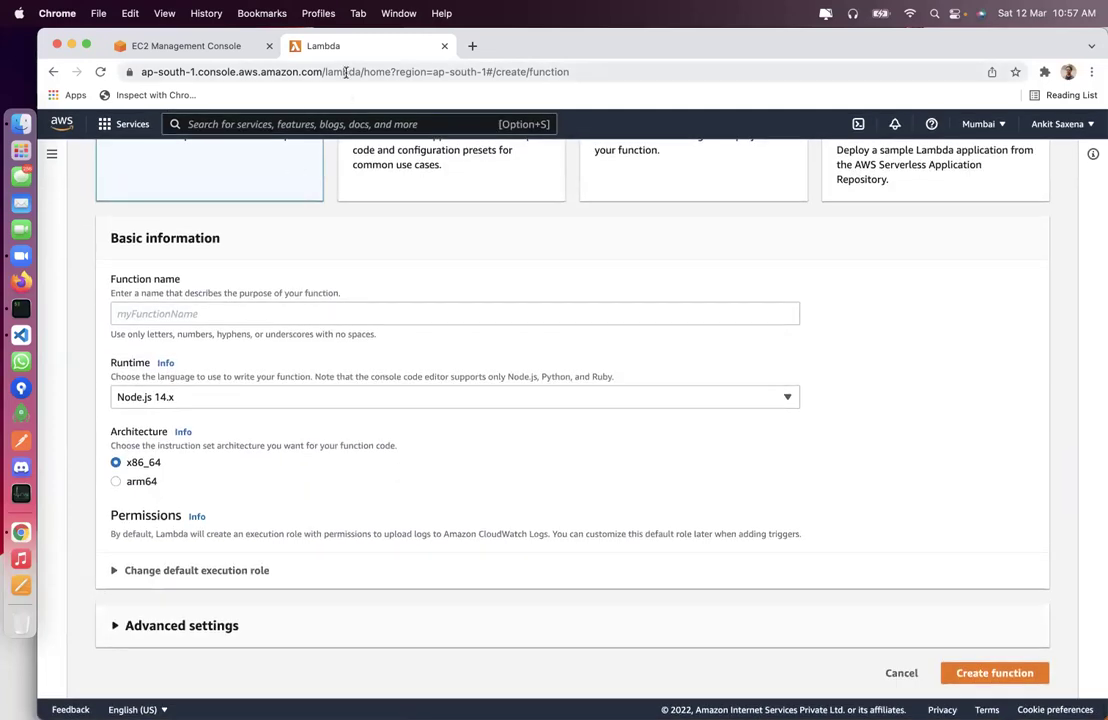
double_click(346, 72)
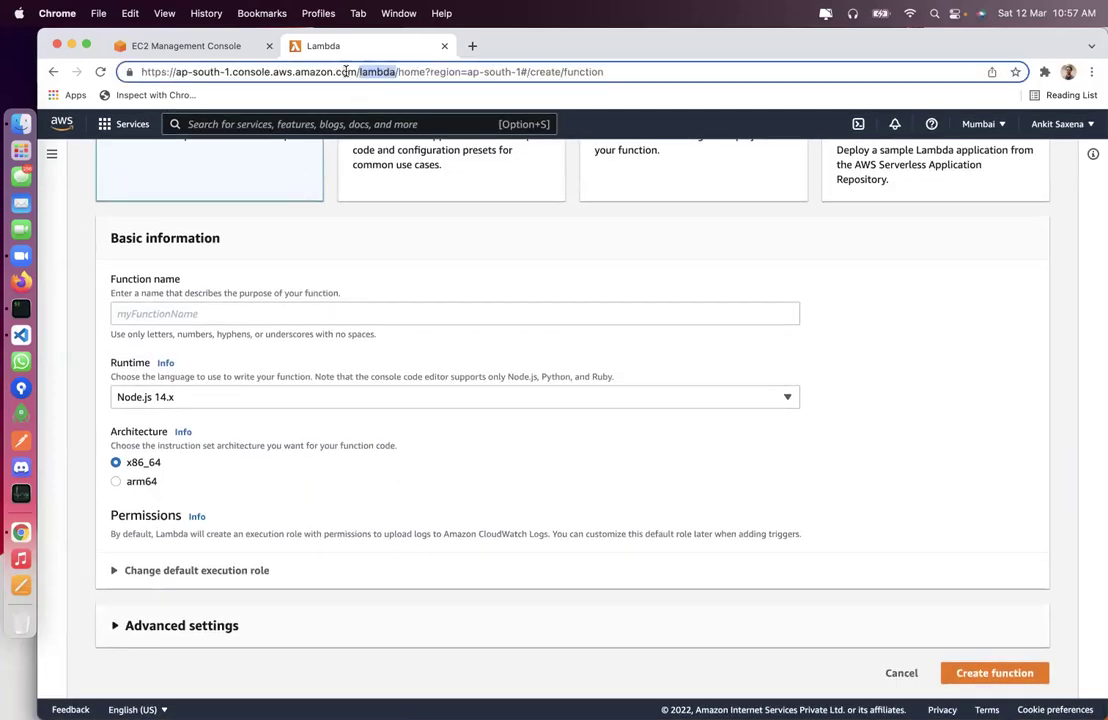
left_click(145, 397)
left_click(177, 512)
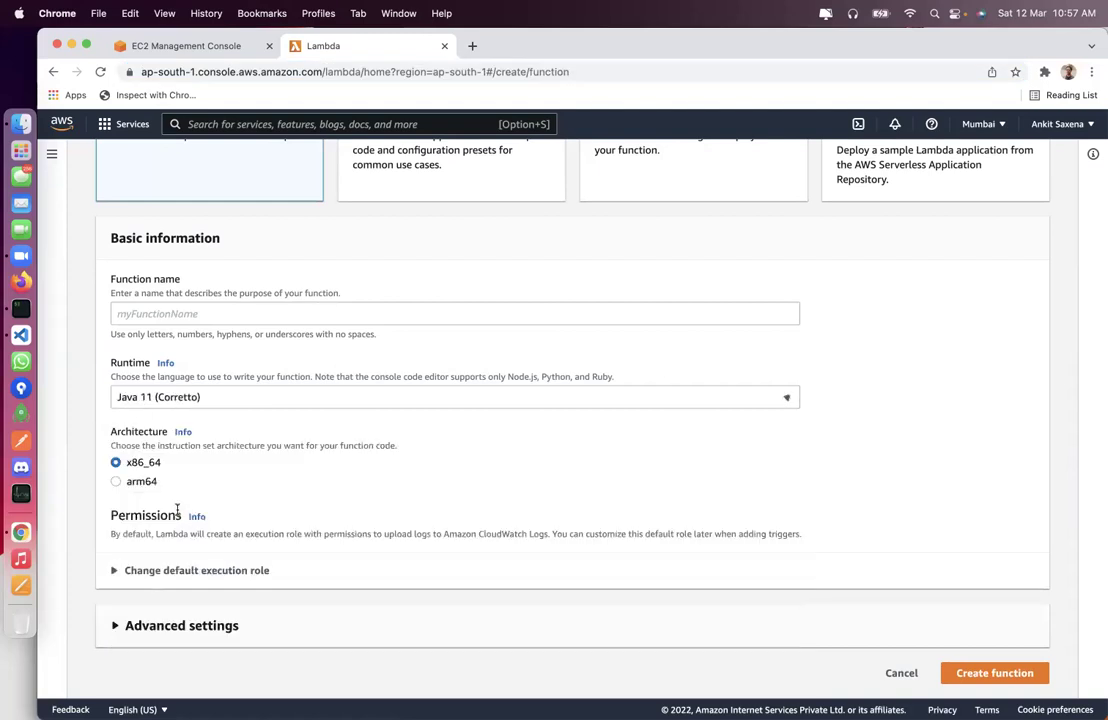
scroll(504, 558, "down", 2)
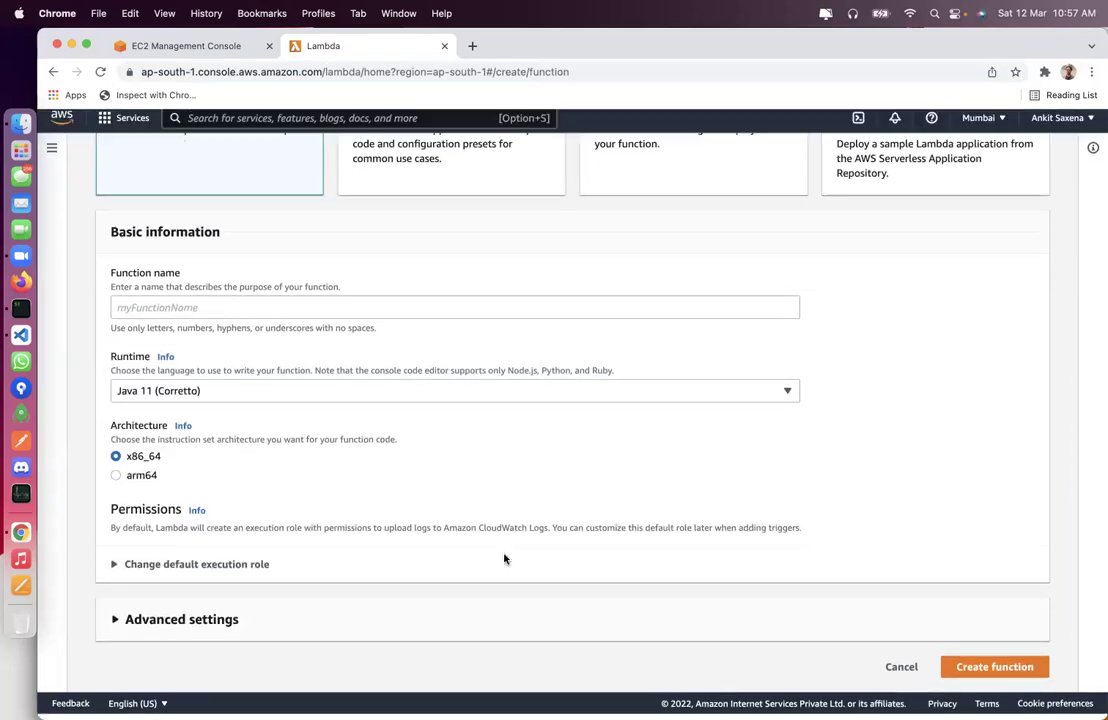
scroll(881, 513, "up", 3)
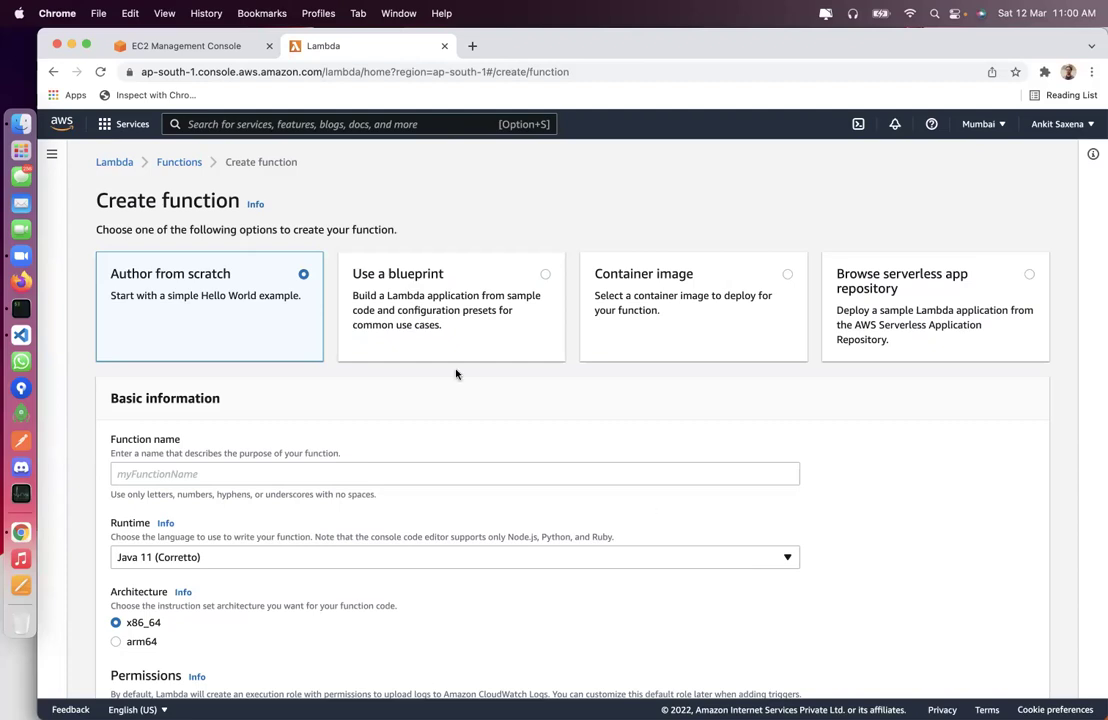
Step: Browse the Database category of AWS services and open RDS
left_click(121, 121)
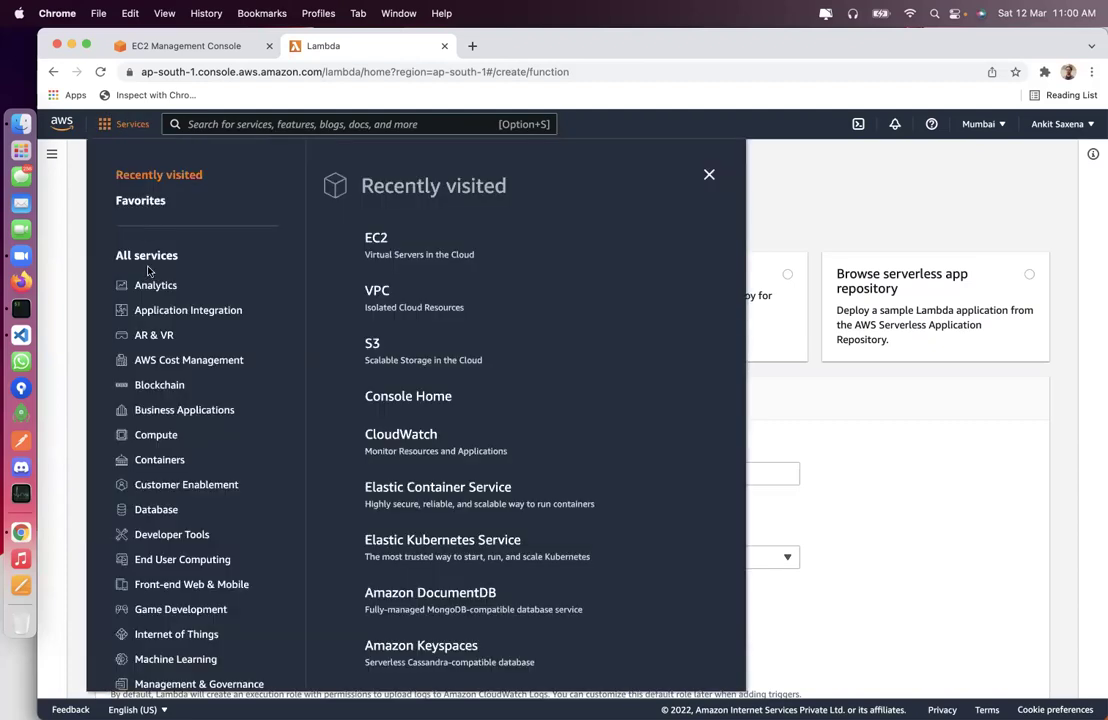
scroll(172, 447, "down", 2)
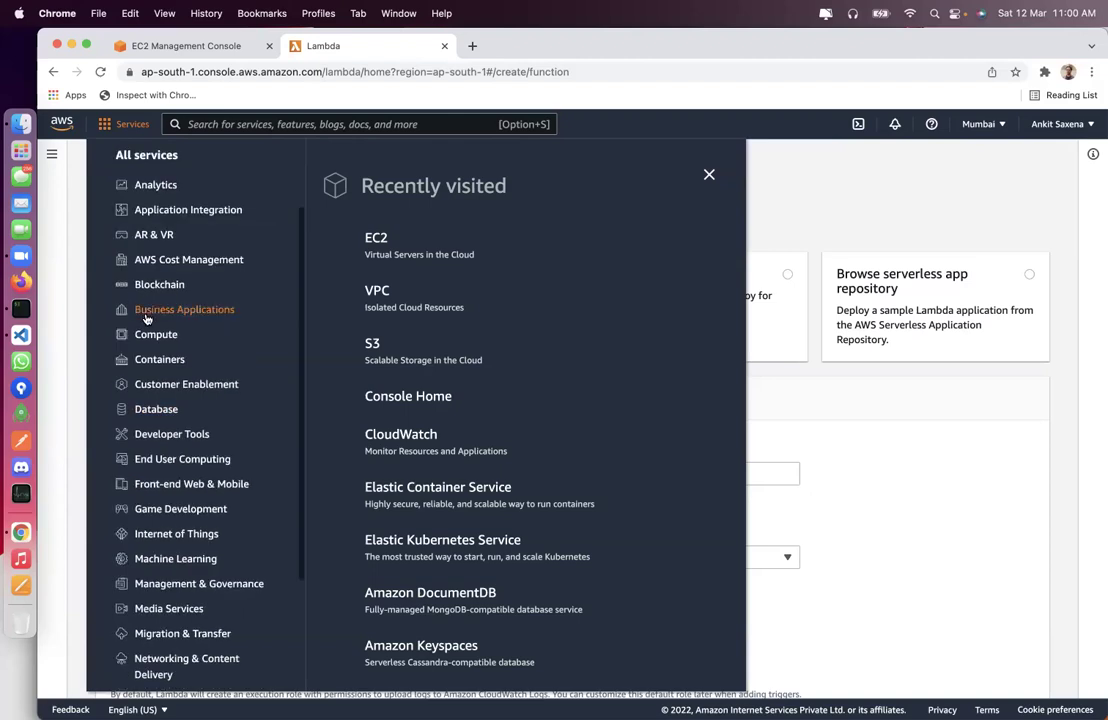
left_click(151, 409)
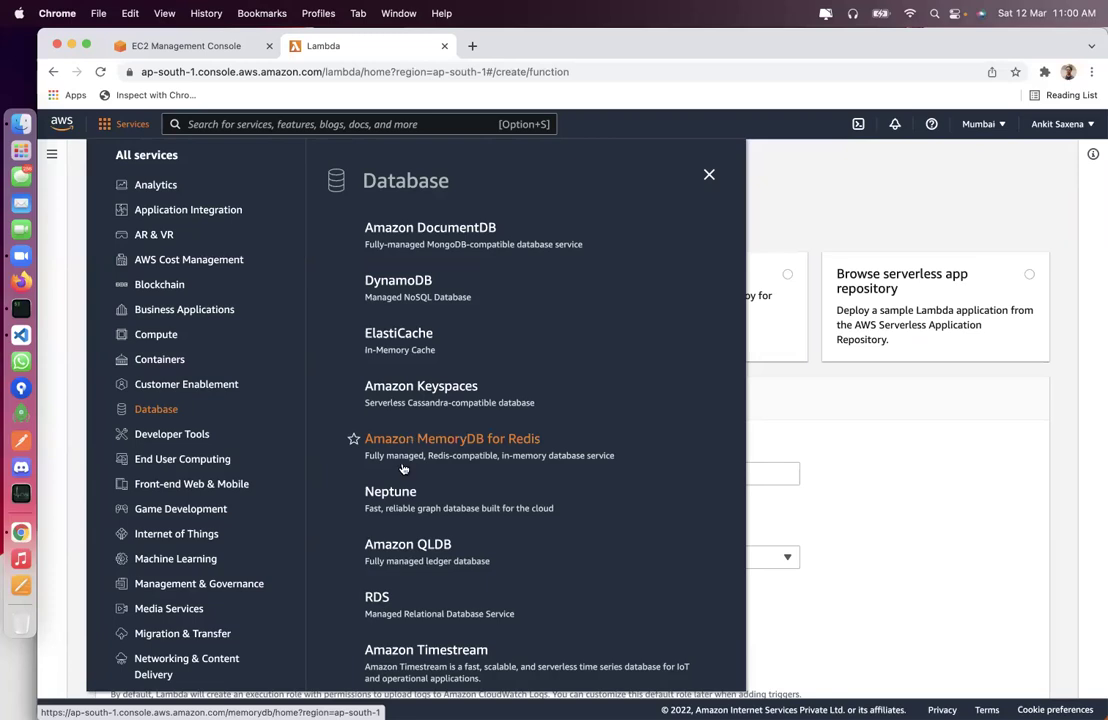
scroll(403, 535, "down", 1)
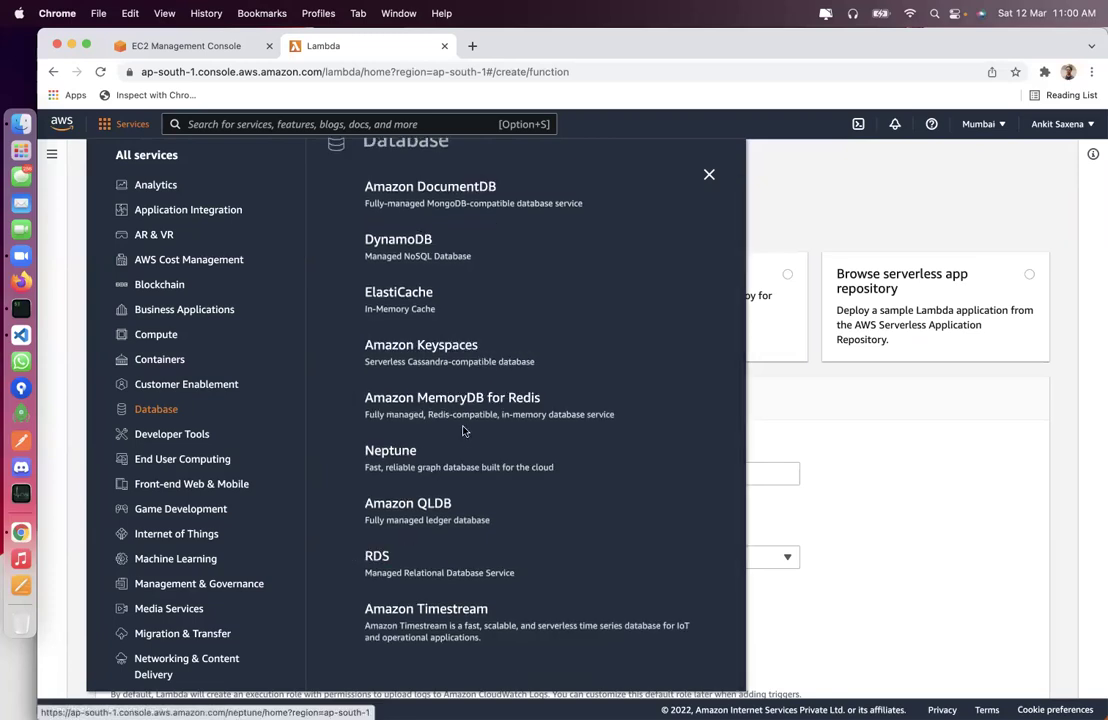
scroll(463, 410, "up", 1)
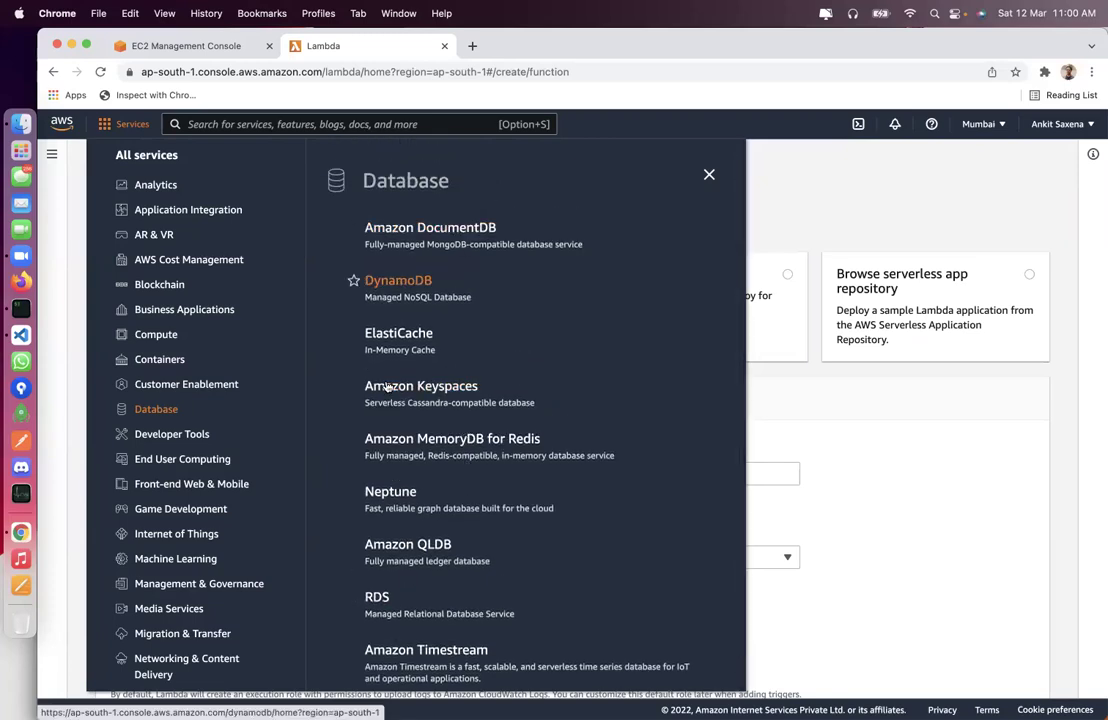
scroll(443, 349, "down", 1)
scroll(443, 349, "down", 1)
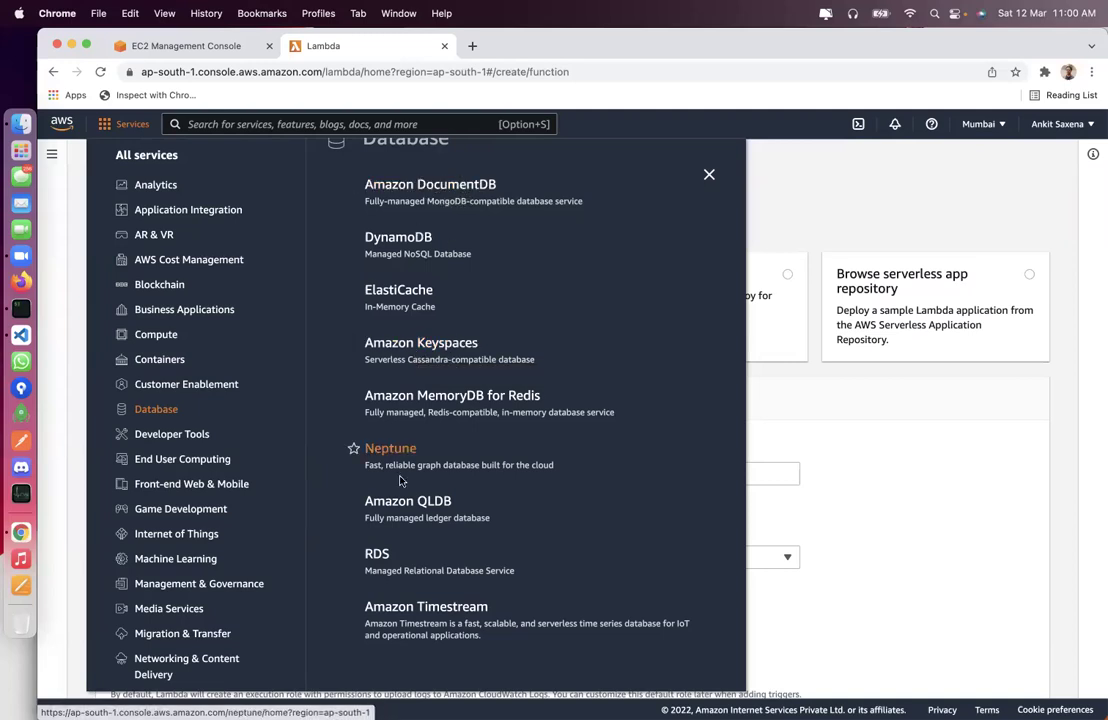
left_click(376, 553)
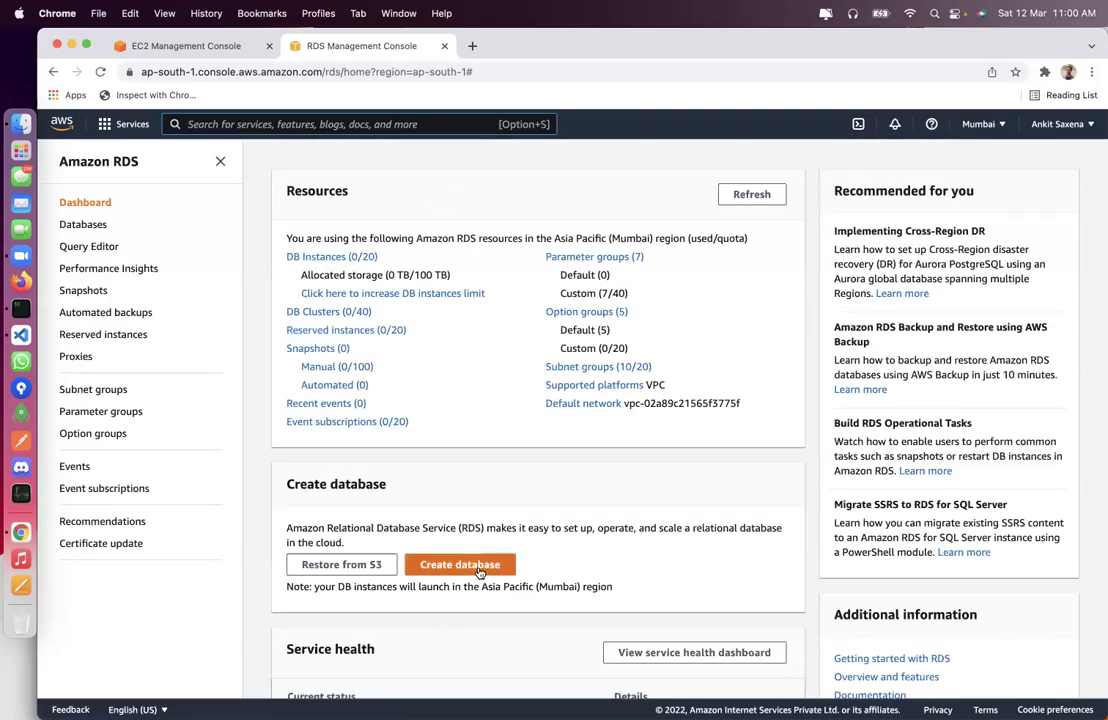
Step: Start creating an RDS database and choose MySQL as its engine type
left_click(479, 567)
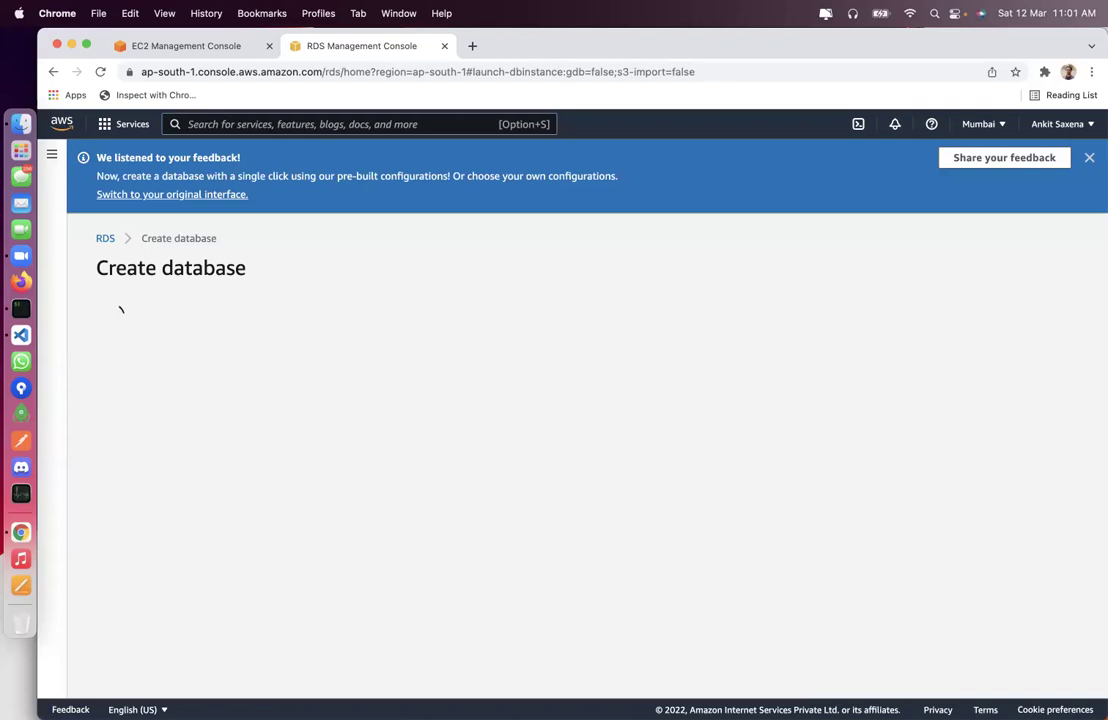
scroll(448, 462, "down", 4)
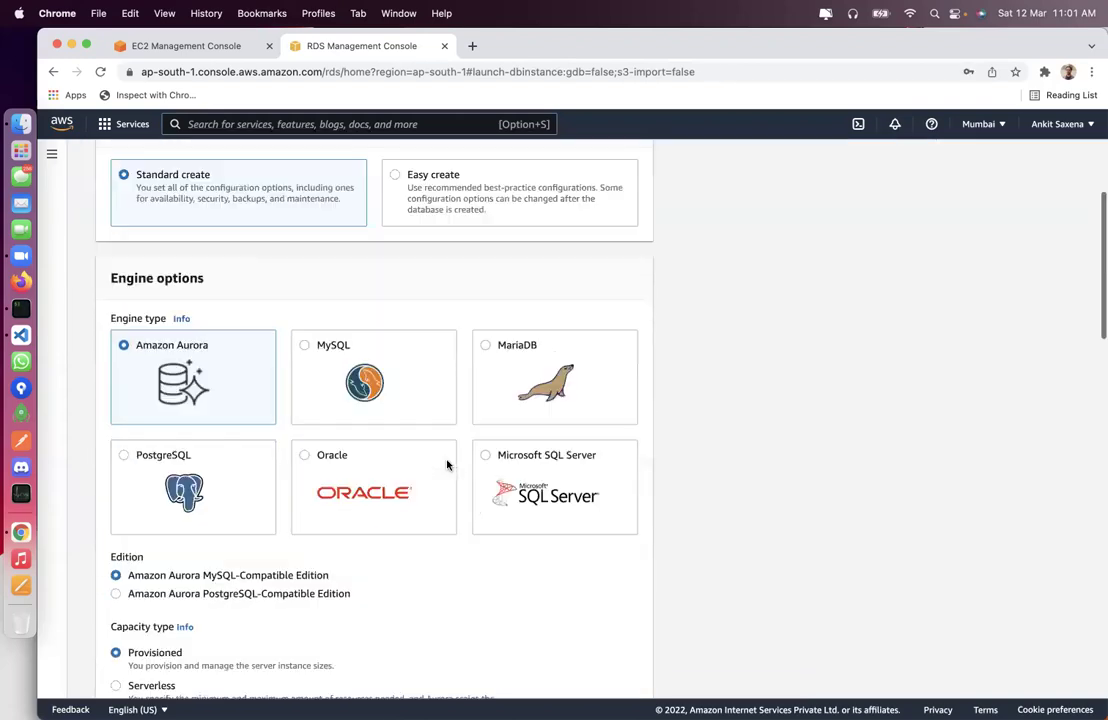
left_click(302, 340)
Step: Set the database engine version to MySQL 5.7.33 and look over the engine options
scroll(344, 400, "down", 6)
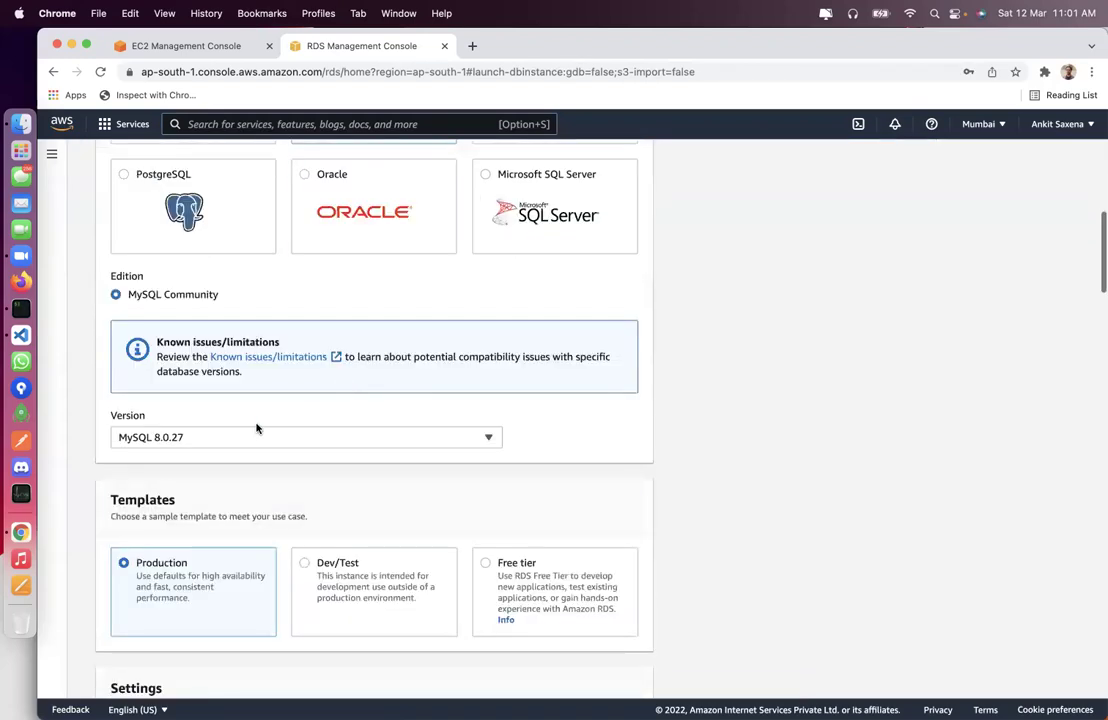
left_click(257, 435)
scroll(274, 371, "up", 5)
scroll(274, 371, "down", 3)
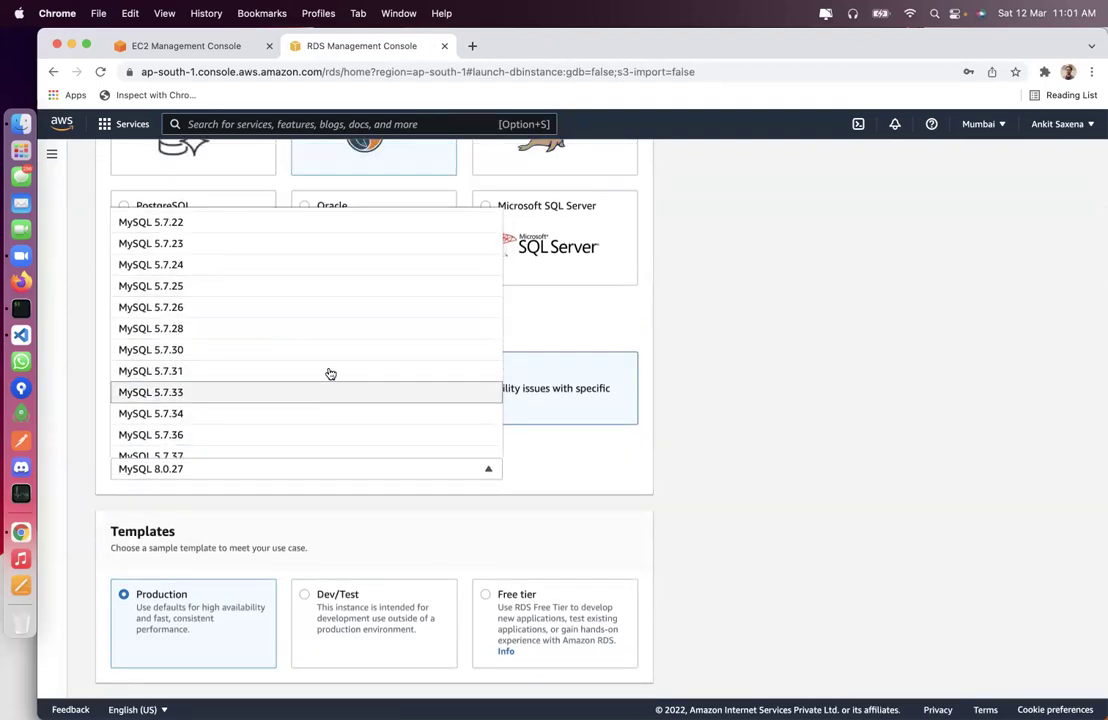
left_click(330, 392)
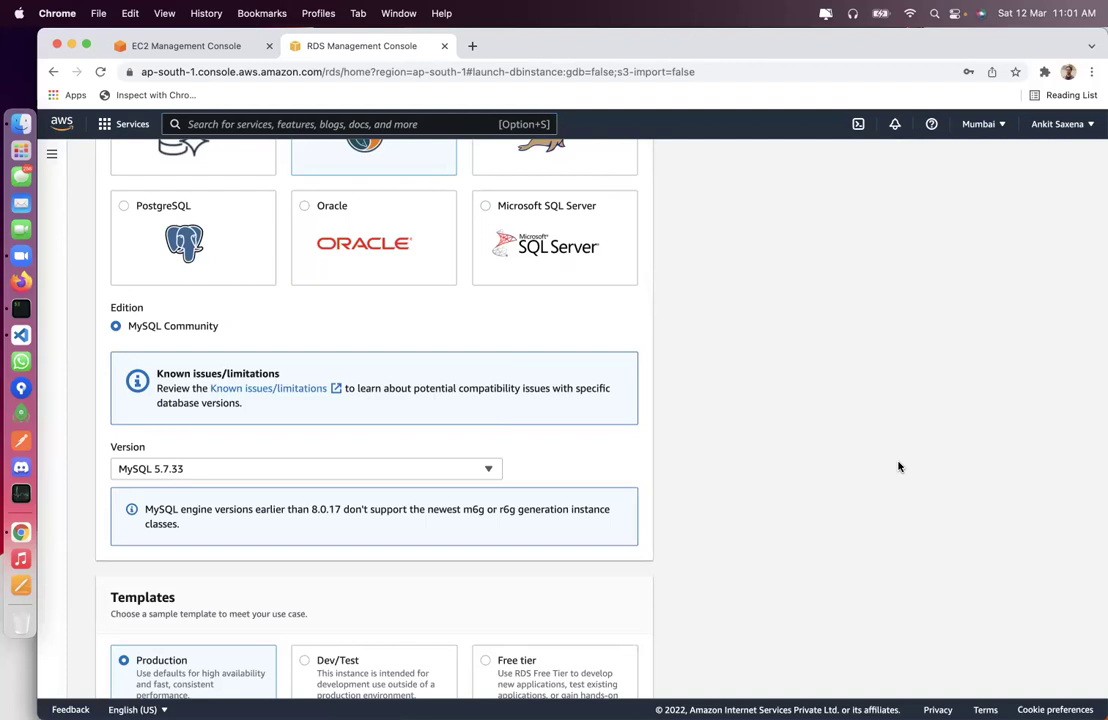
scroll(987, 433, "up", 5)
scroll(987, 433, "down", 3)
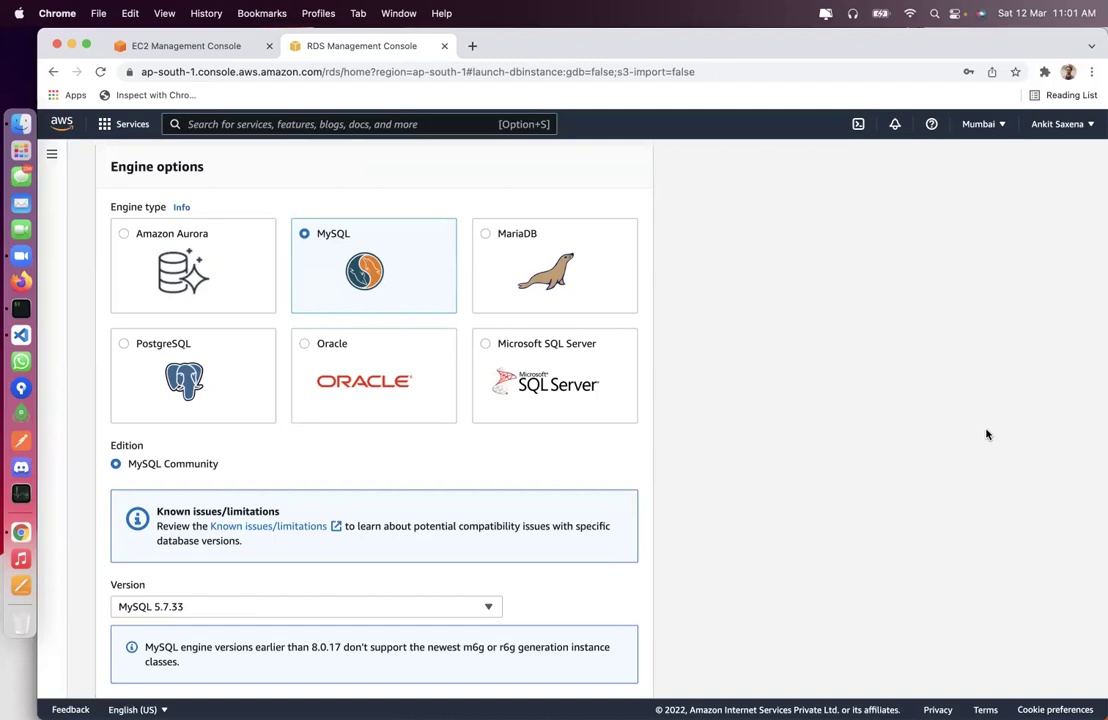
Step: Set the DB instance class to db.m5.large among the standard classes
scroll(986, 434, "down", 10)
scroll(695, 430, "down", 5)
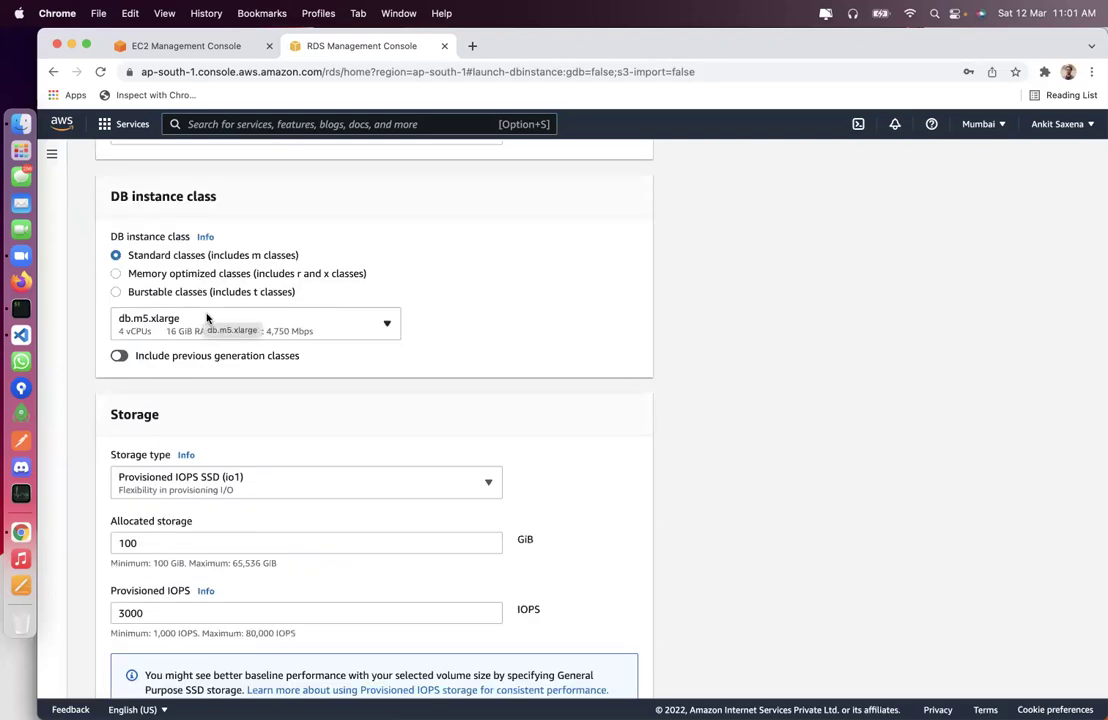
left_click(207, 318)
left_click(189, 384)
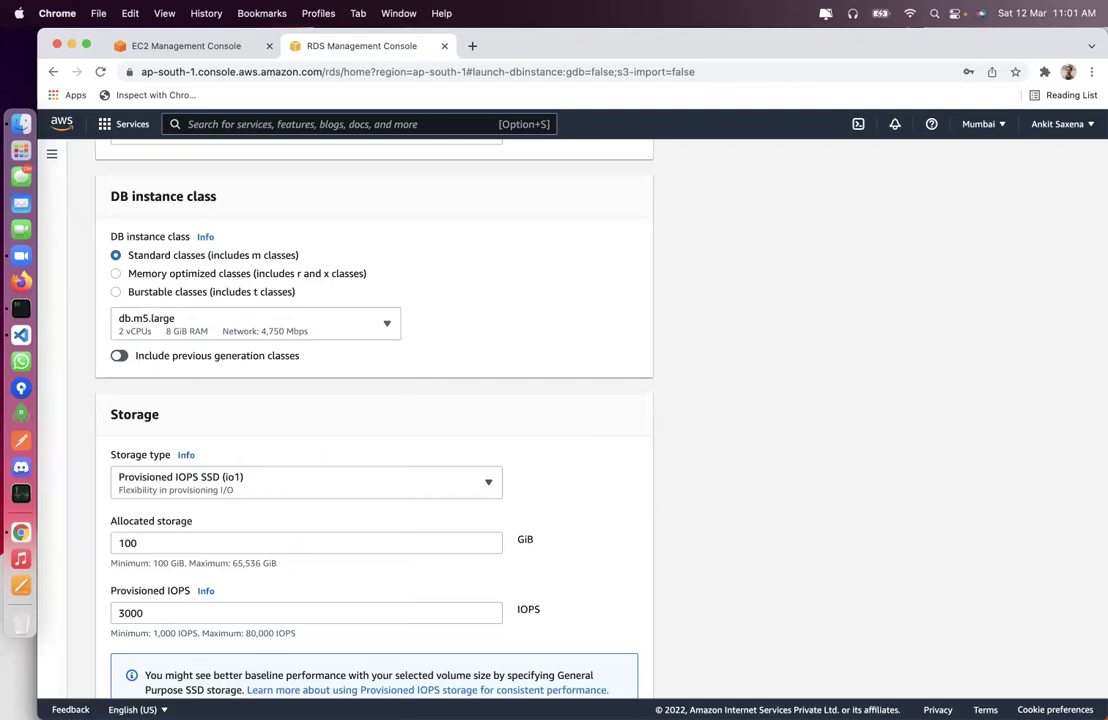
Step: Switch the DB instance class to memory optimized classes and pick an instance size from that family
left_click(190, 275)
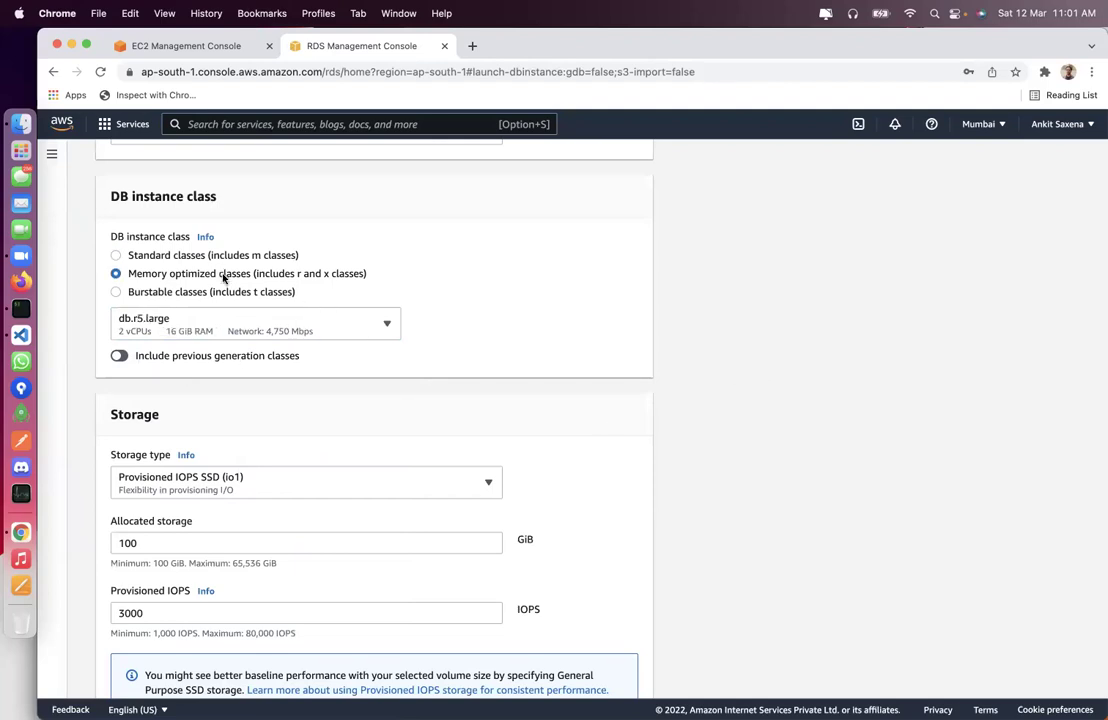
left_click(212, 325)
left_click(205, 388)
Step: Review the new database's credentials settings, engine options, version and template choices
scroll(732, 262, "up", 15)
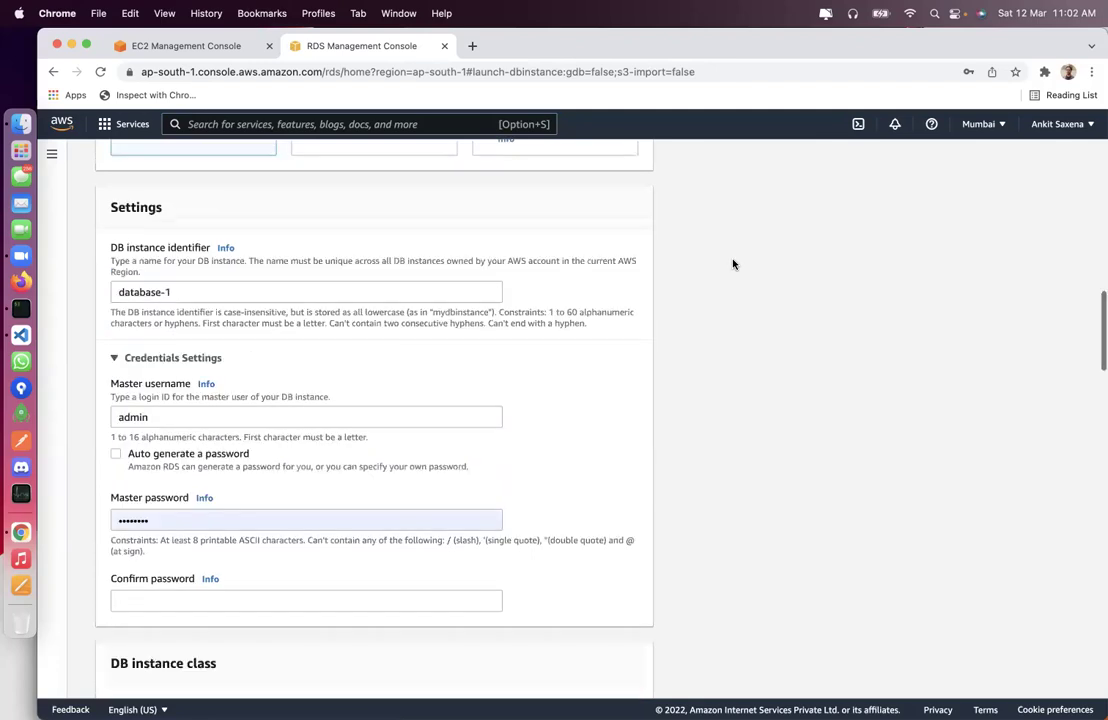
scroll(732, 264, "down", 3)
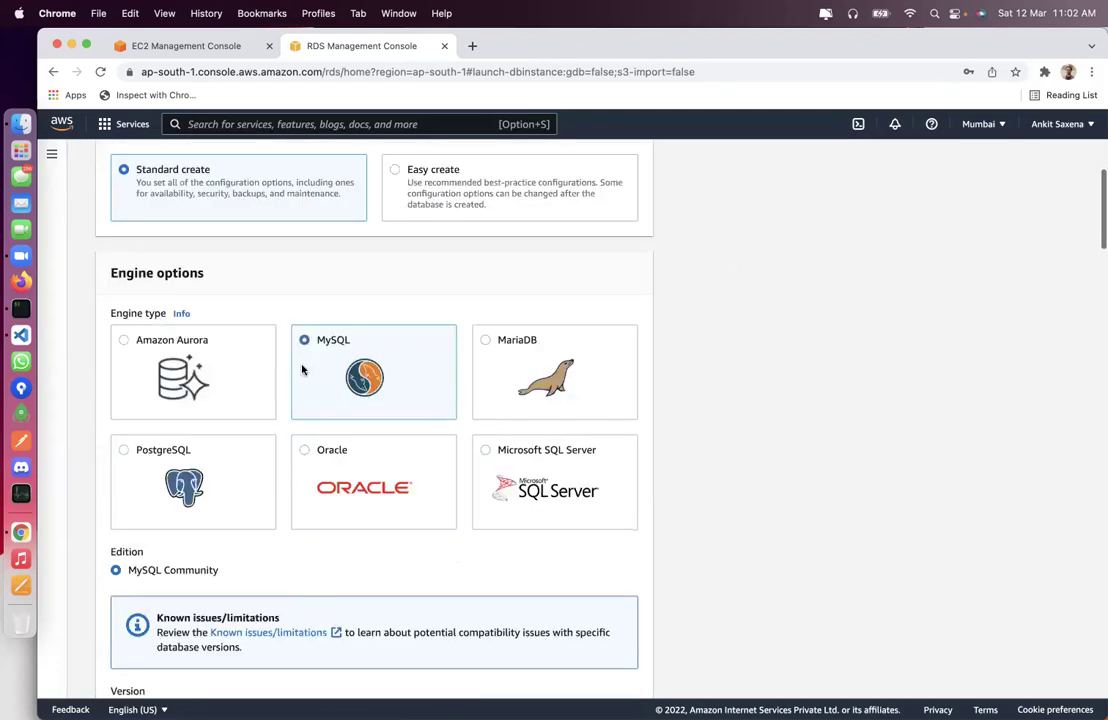
scroll(304, 368, "down", 6)
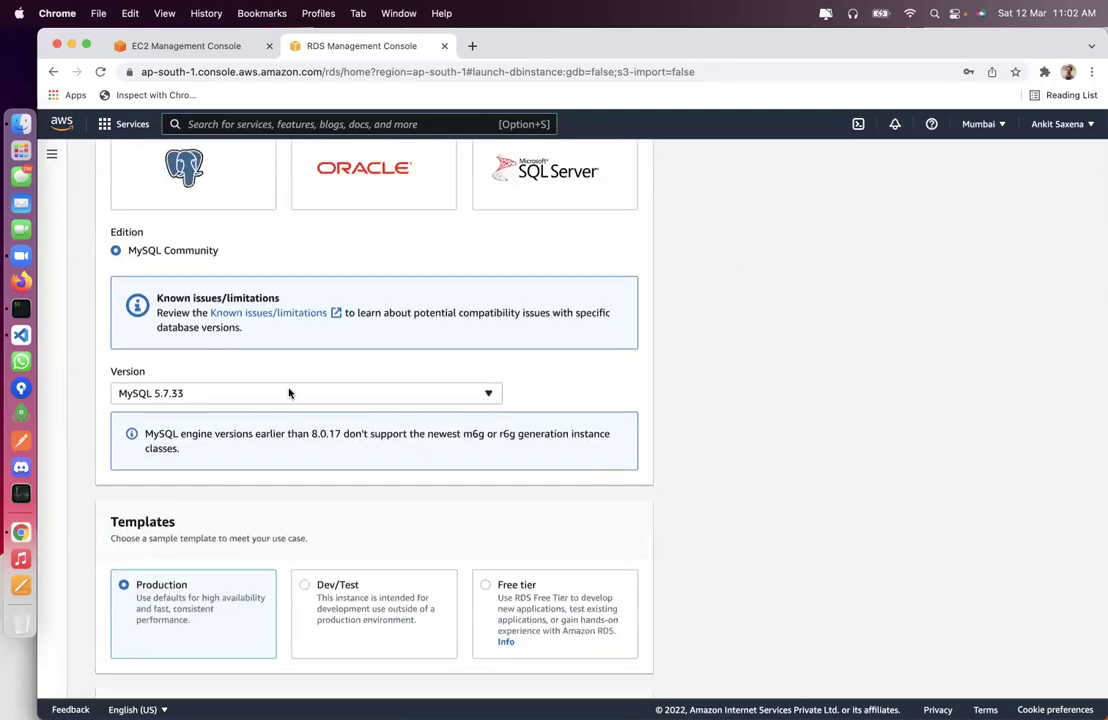
Step: Set the new database's allocated storage to 1002 GiB
scroll(289, 391, "down", 10)
scroll(289, 393, "down", 3)
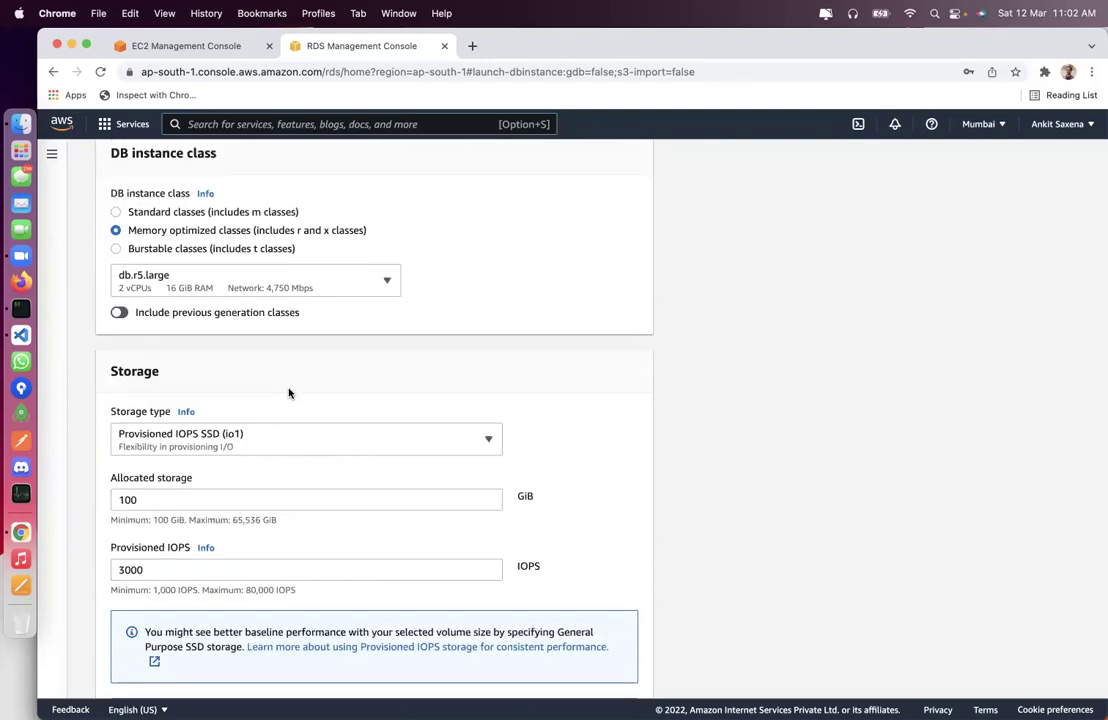
scroll(289, 391, "down", 2)
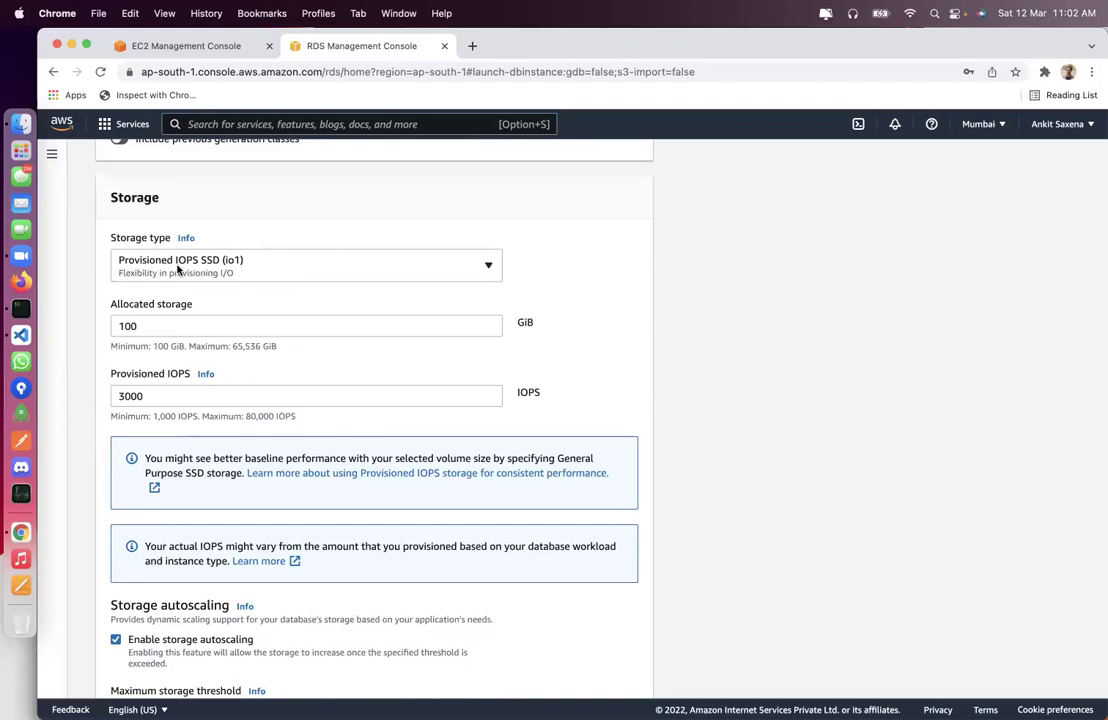
left_click(170, 330)
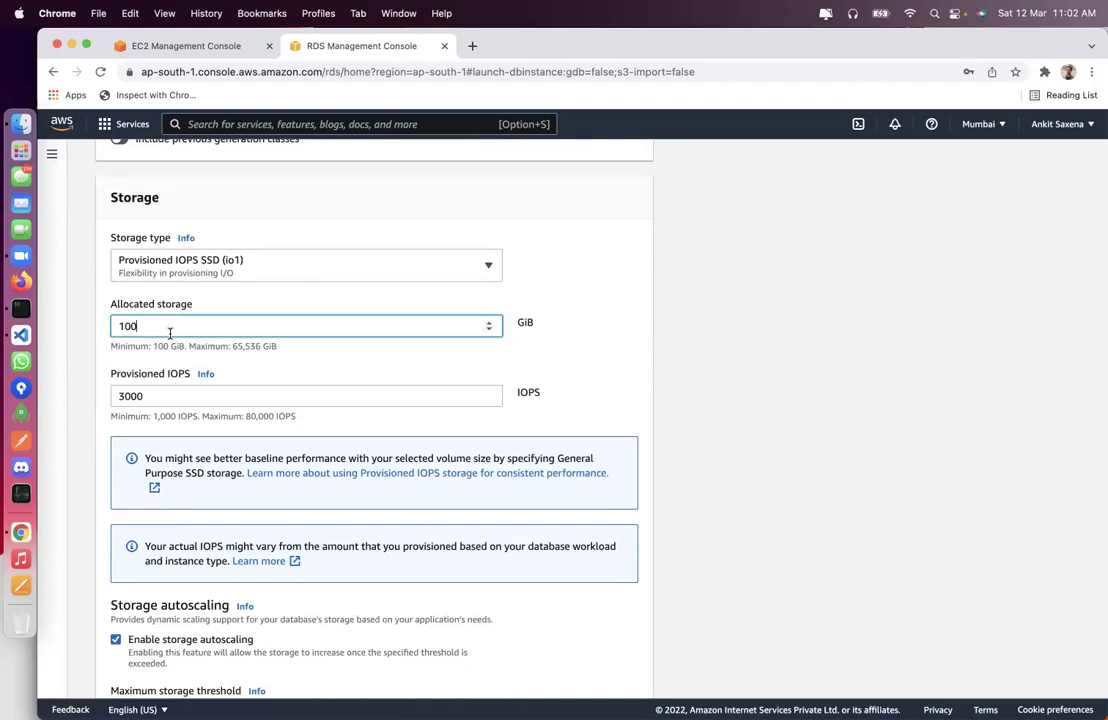
type("2")
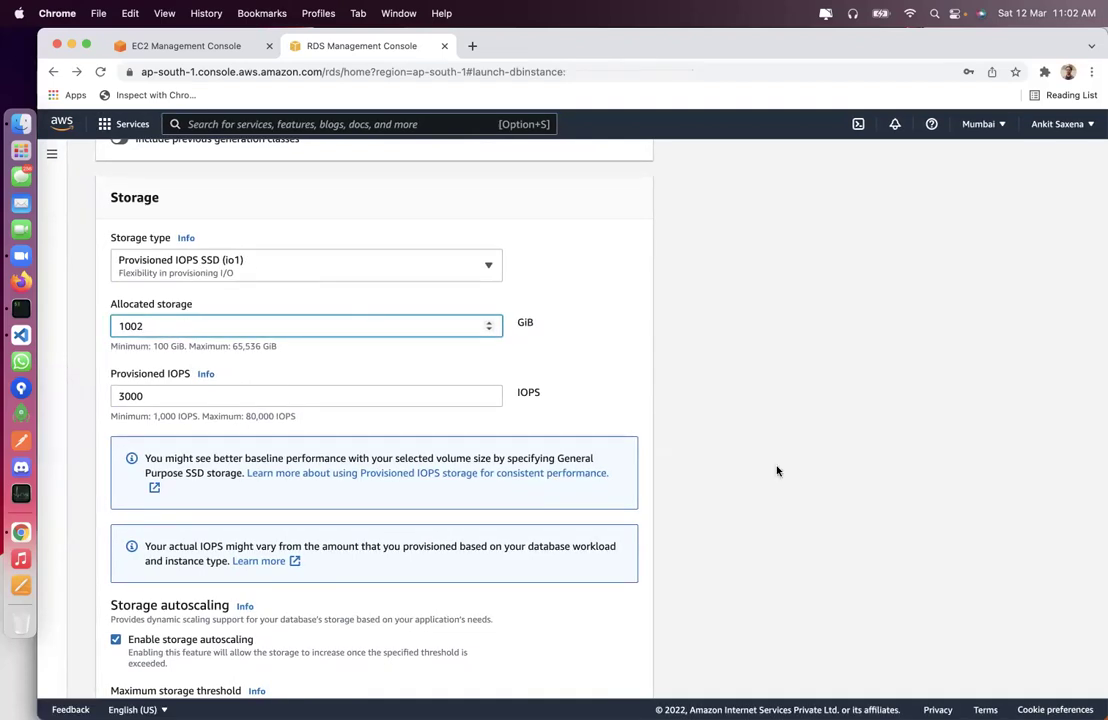
left_click(778, 470)
Step: Set the maximum storage threshold for storage autoscaling to 2000 GiB and check it against the allocated storage
scroll(438, 482, "down", 3)
left_click(120, 465)
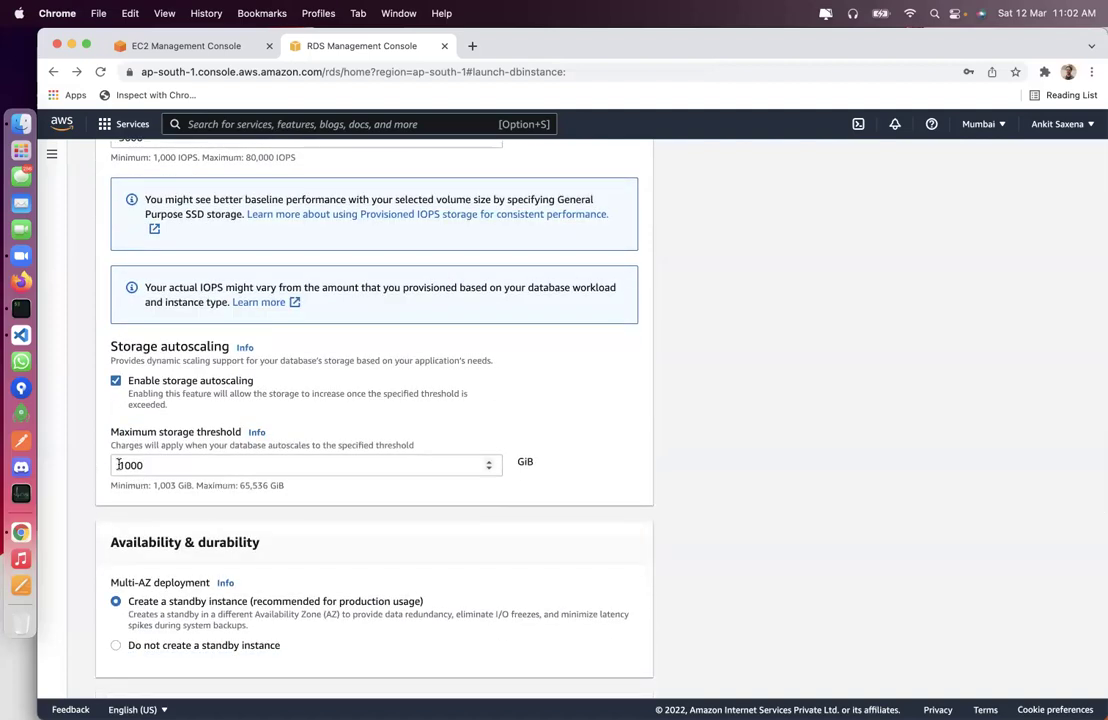
key("BackSpace")
type("2")
left_click(836, 470)
scroll(838, 472, "up", 3)
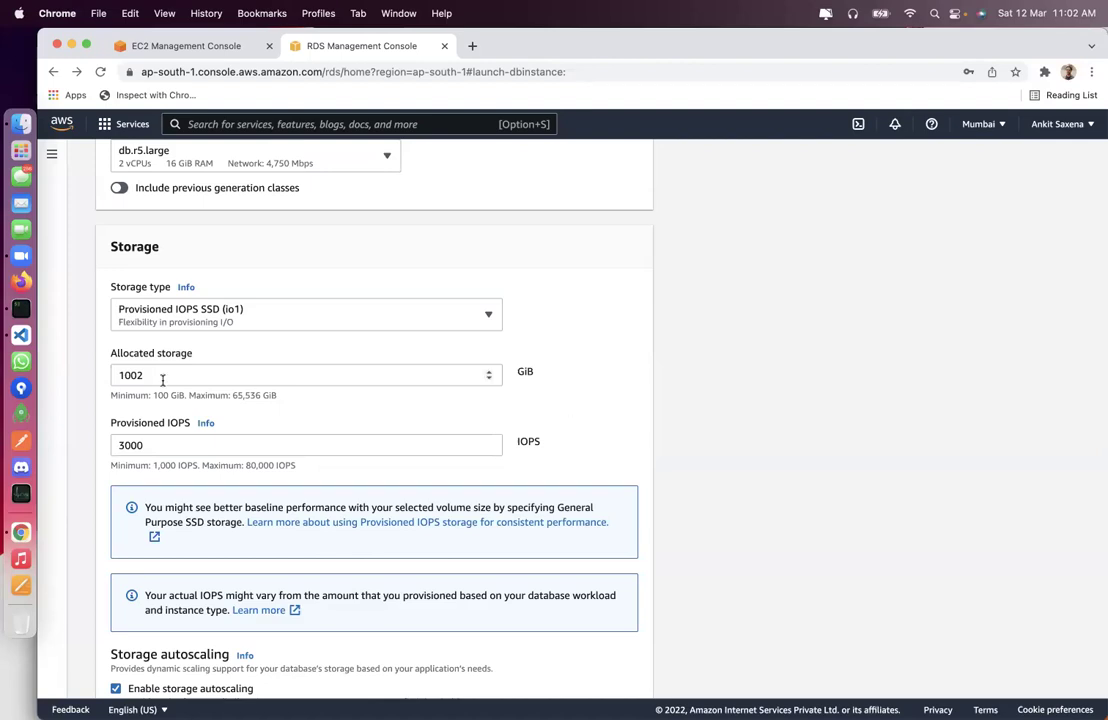
scroll(166, 378, "down", 4)
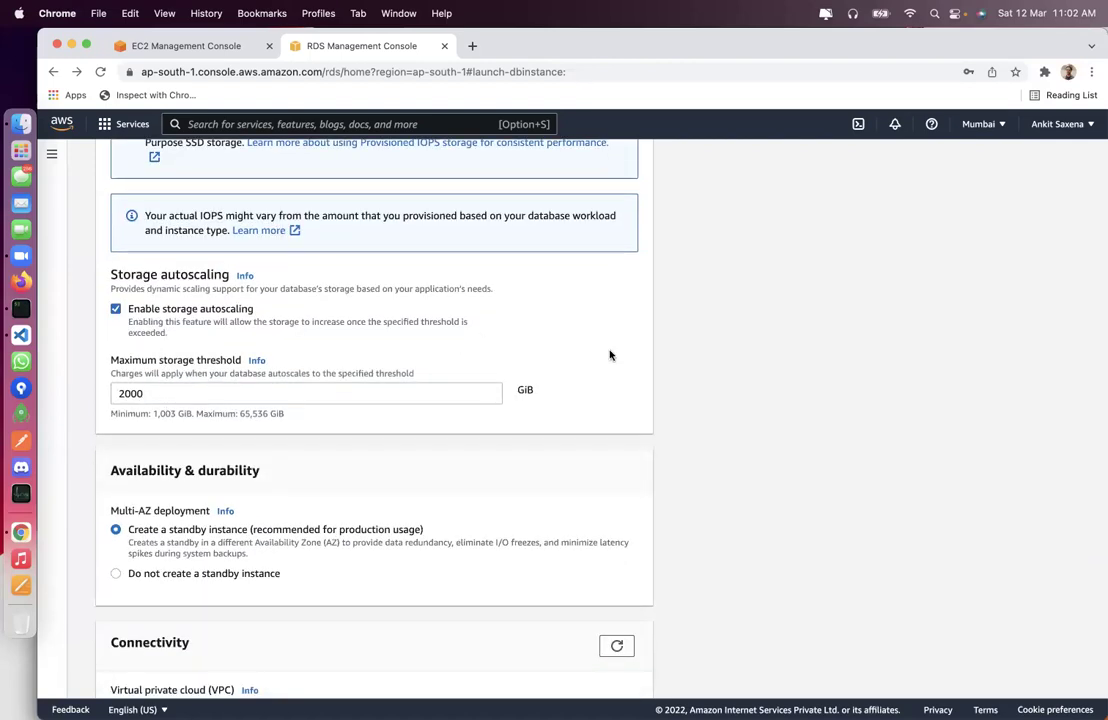
Step: Review the Multi-AZ deployment, VPC, subnet group, public access, security group and database authentication settings
scroll(611, 355, "down", 3)
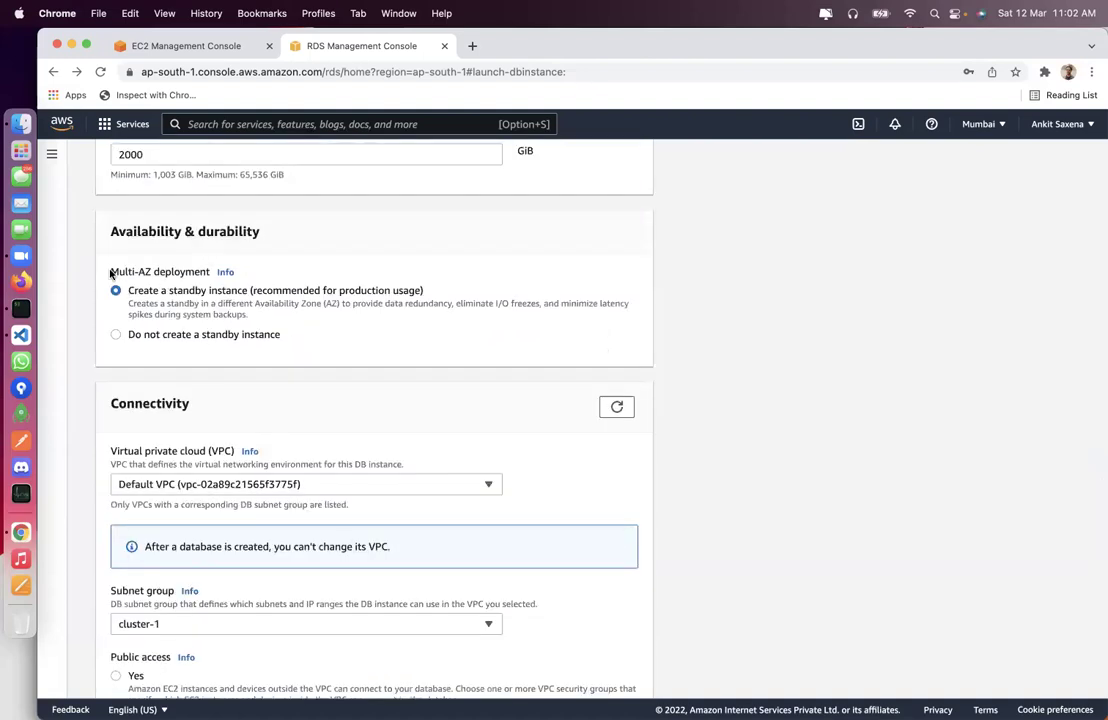
left_click_drag(110, 271, 209, 275)
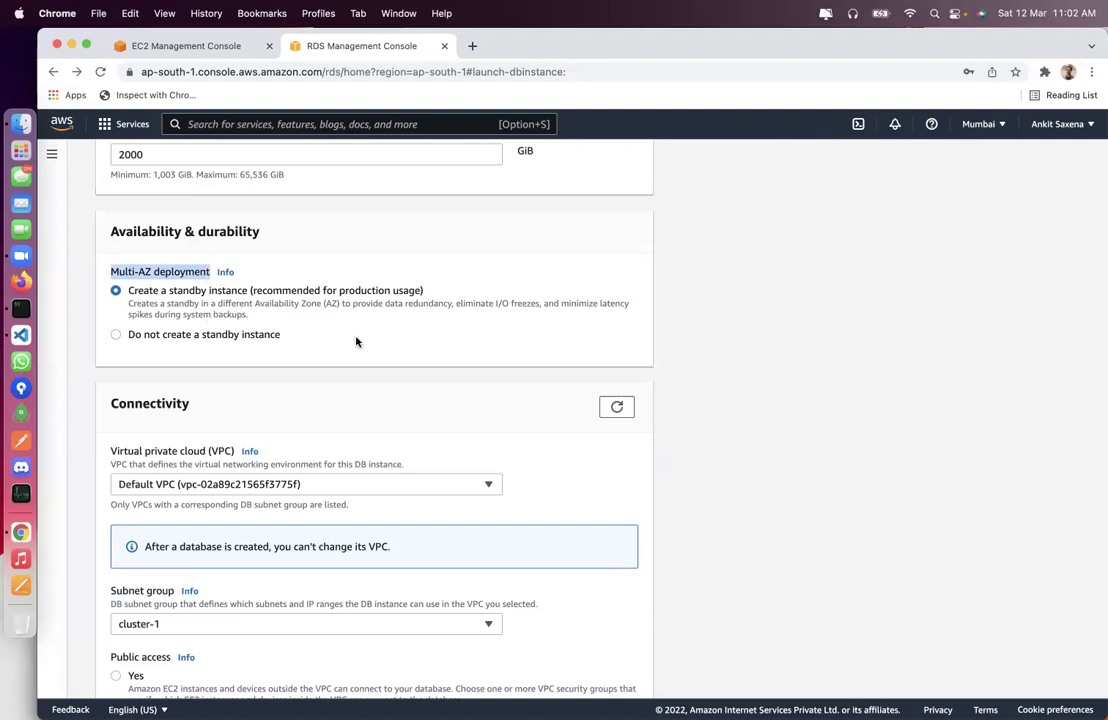
scroll(356, 342, "down", 2)
scroll(356, 342, "down", 3)
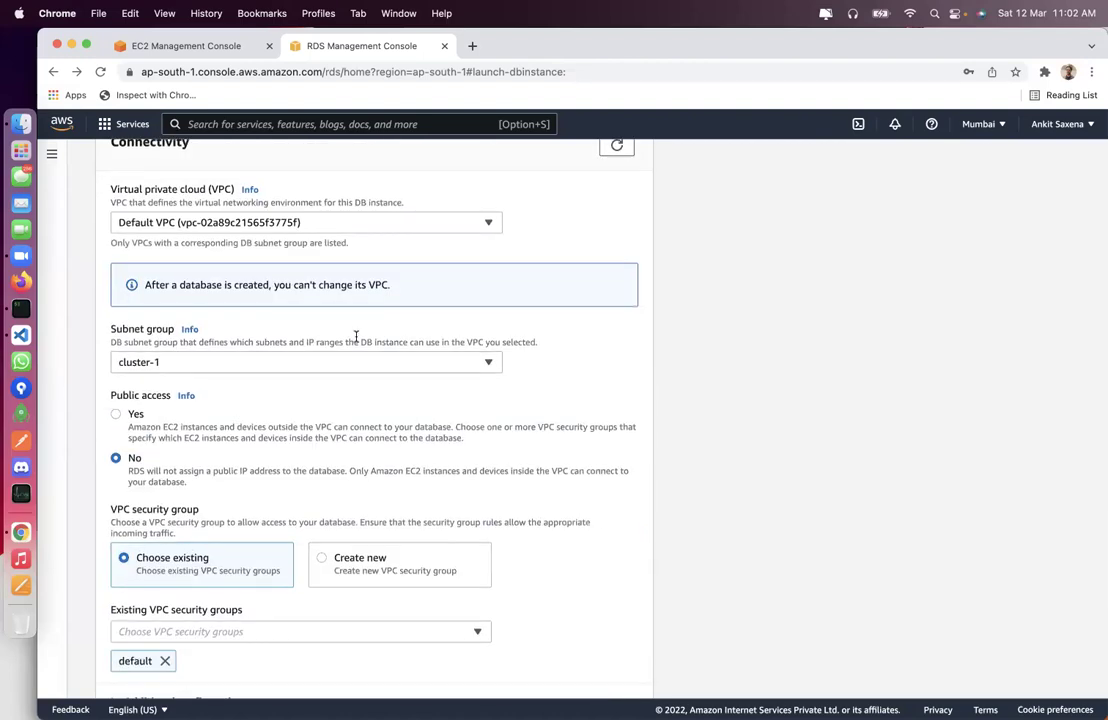
scroll(356, 338, "down", 2)
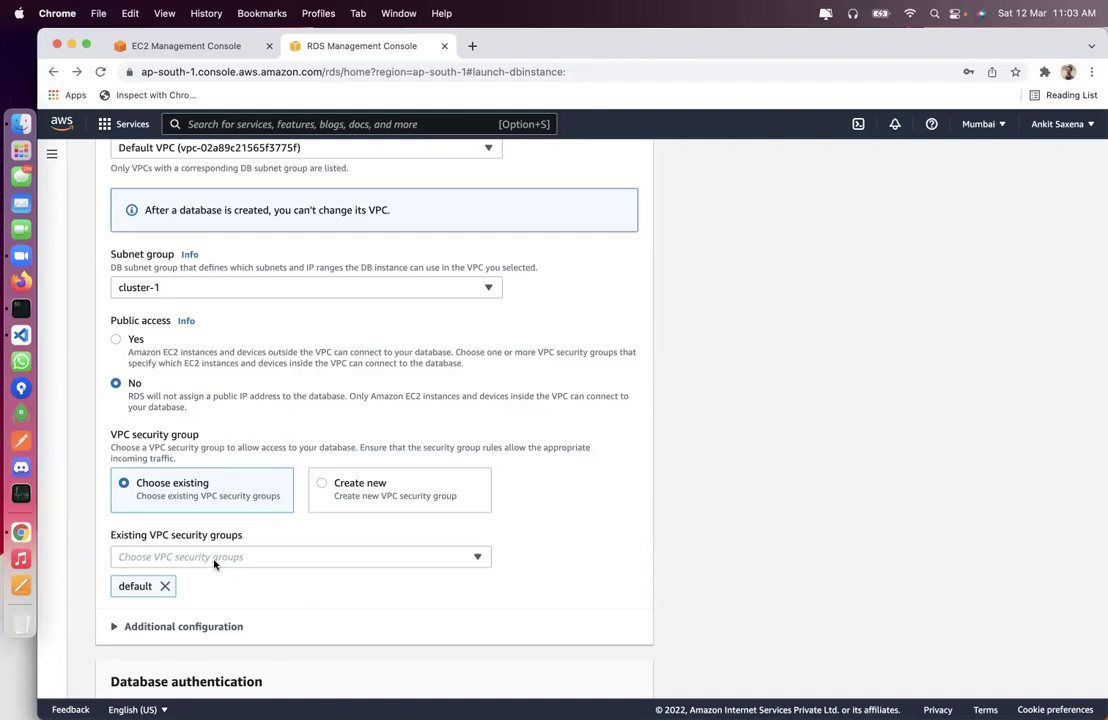
scroll(213, 564, "down", 3)
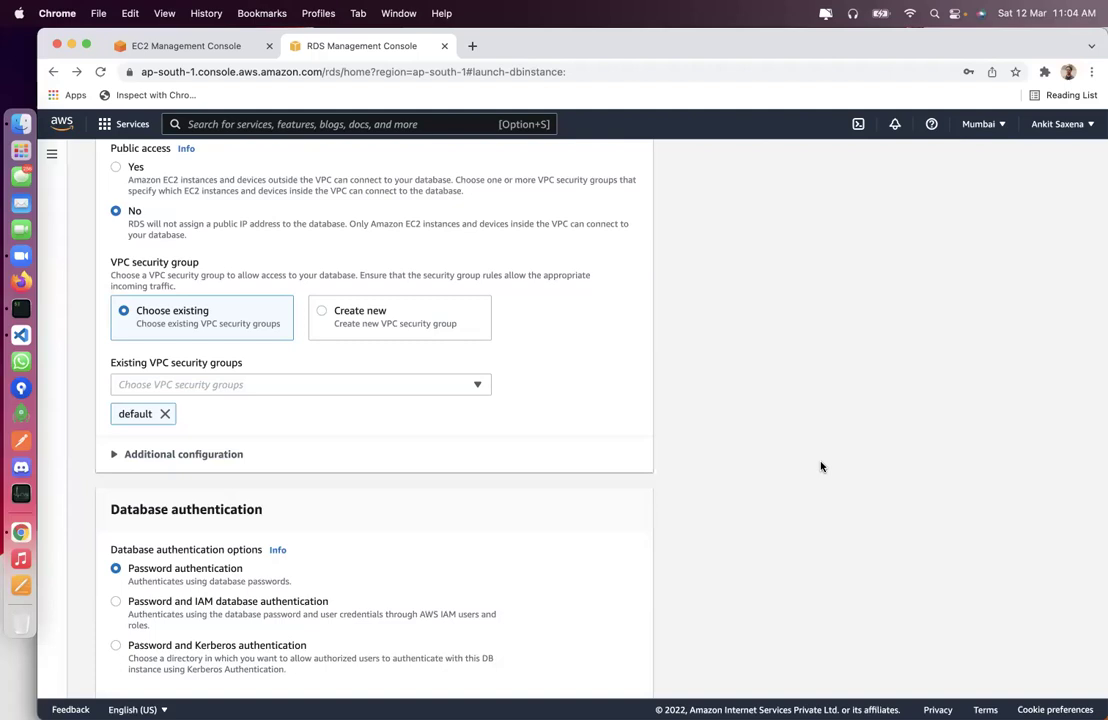
scroll(601, 418, "down", 10)
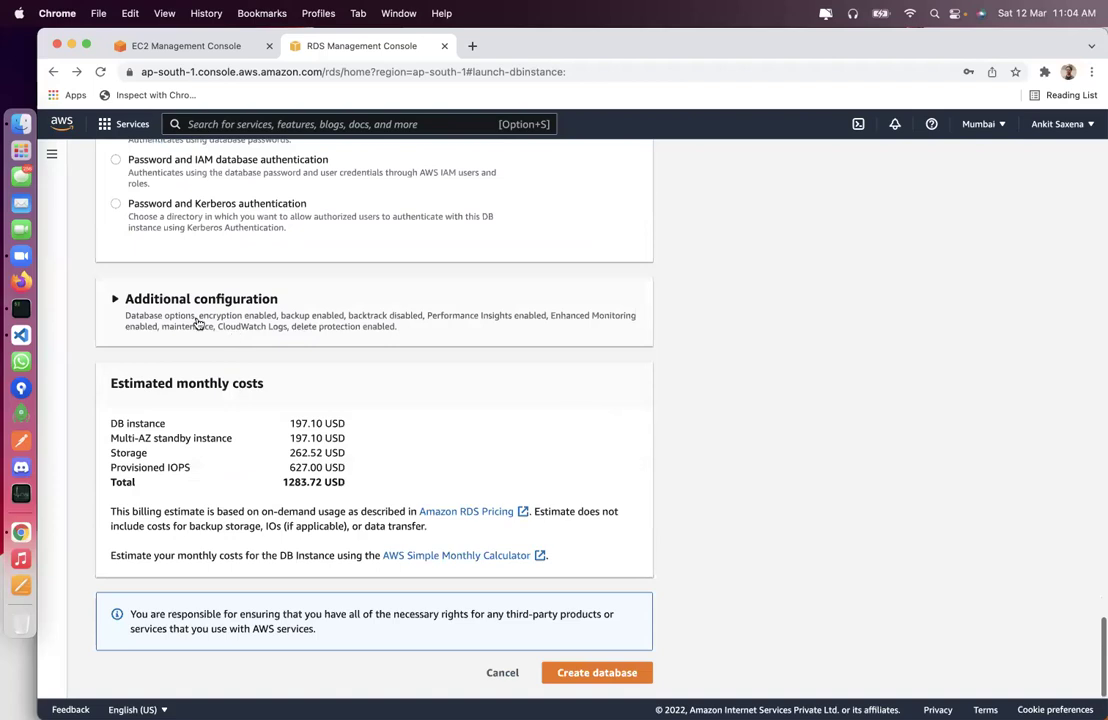
Step: In the additional configuration, enable the slow query log export and switch the maintenance window to Select window
left_click(199, 324)
scroll(272, 522, "down", 20)
scroll(274, 521, "down", 12)
scroll(274, 521, "down", 4)
scroll(277, 522, "up", 4)
left_click(116, 426)
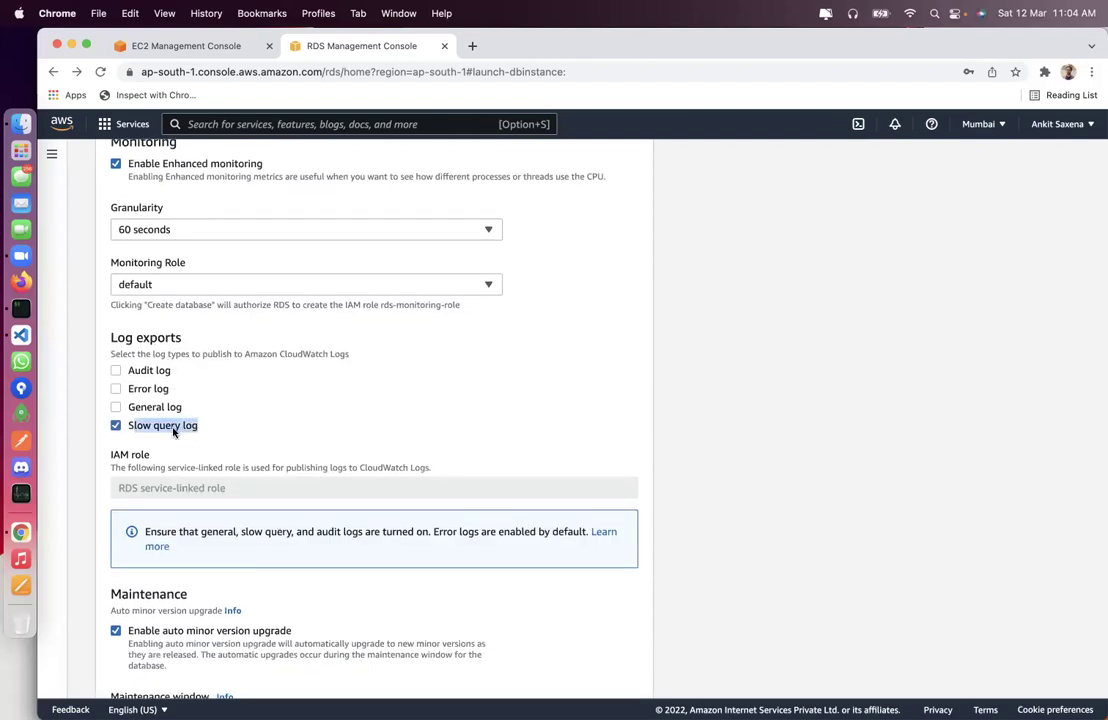
left_click(130, 426)
left_click_drag(130, 426, 199, 427)
left_click(138, 427)
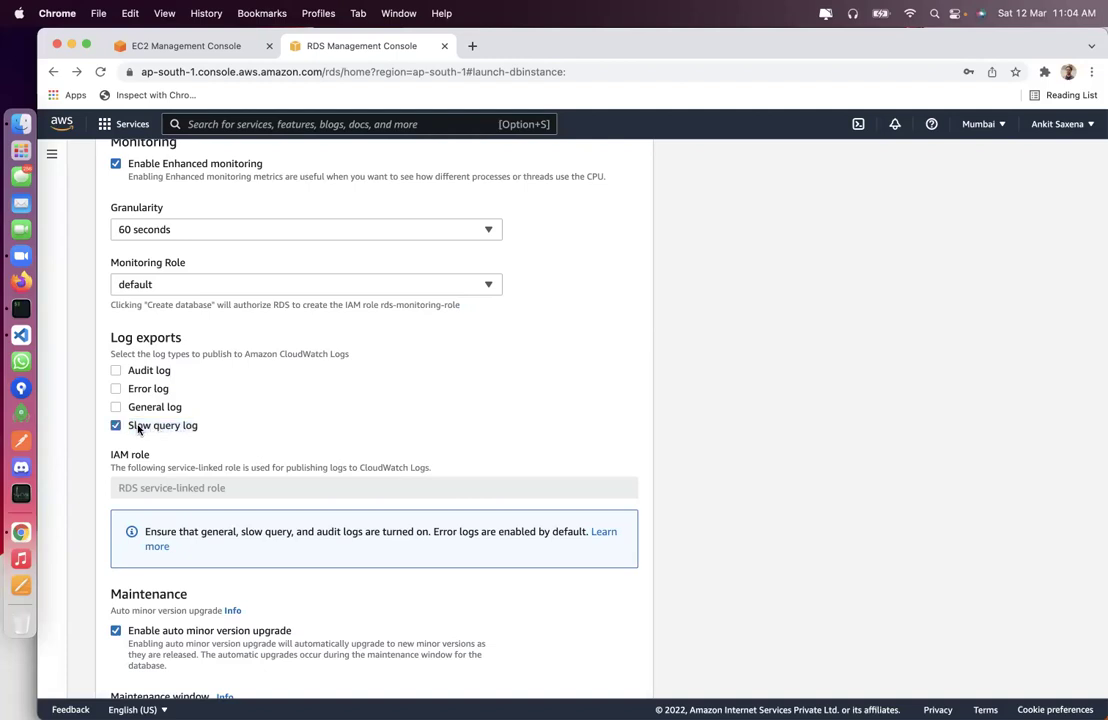
scroll(189, 437, "down", 5)
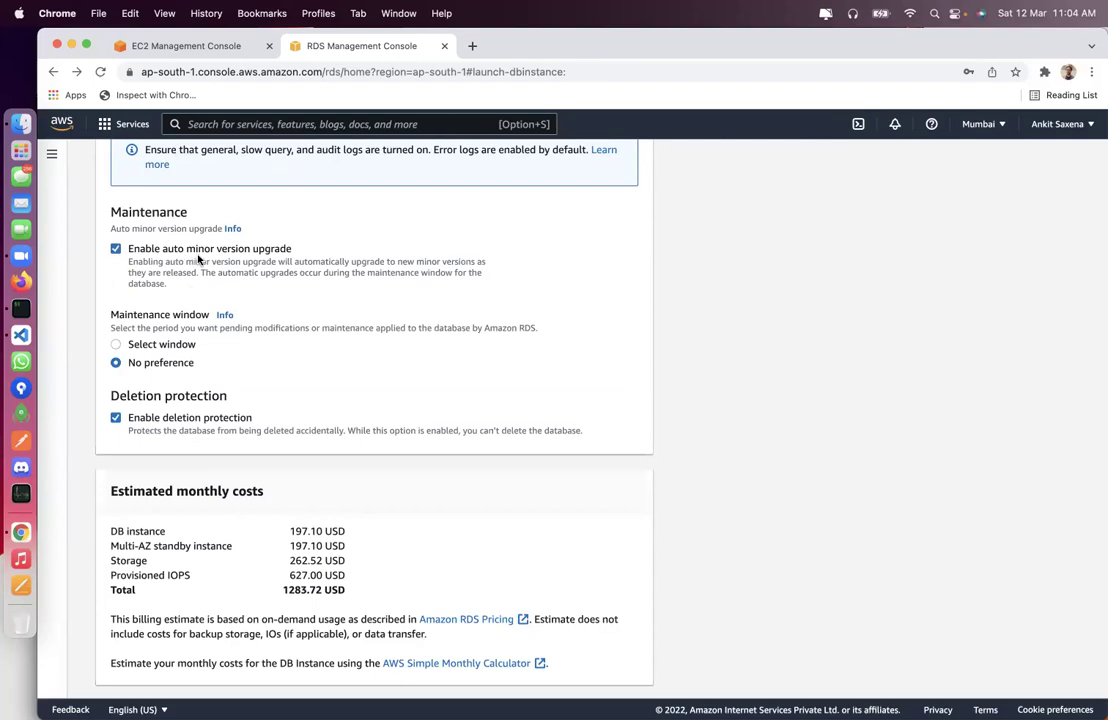
left_click(151, 343)
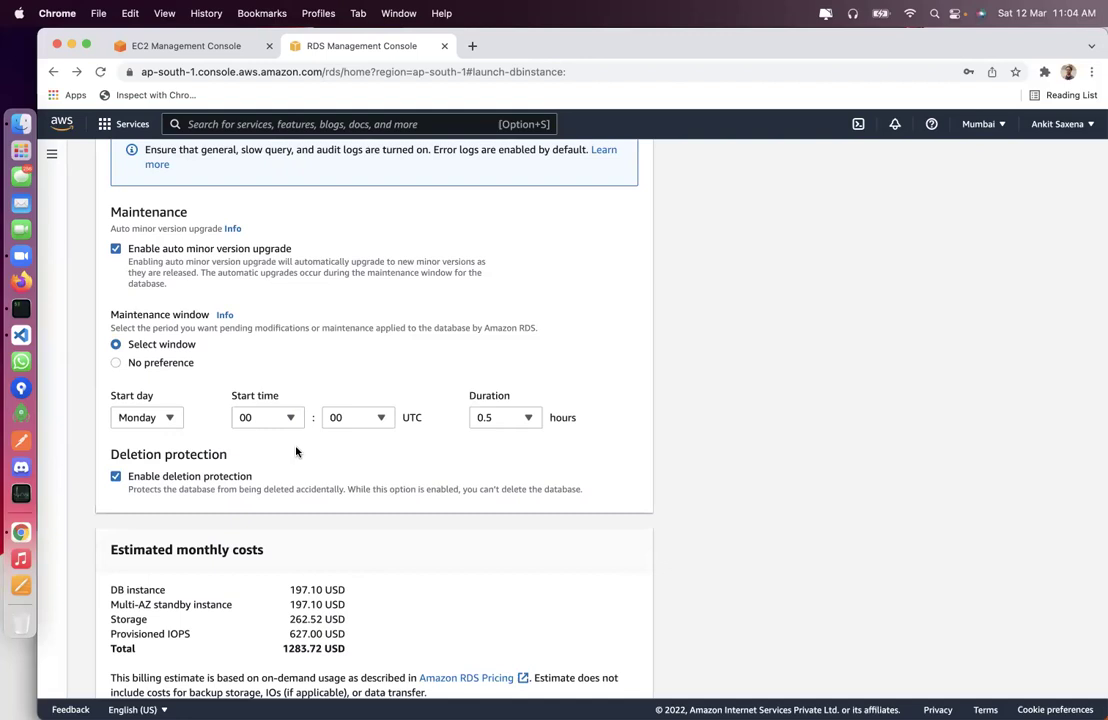
Step: Review the backup and encryption settings and look over the available backup retention periods
scroll(491, 459, "up", 10)
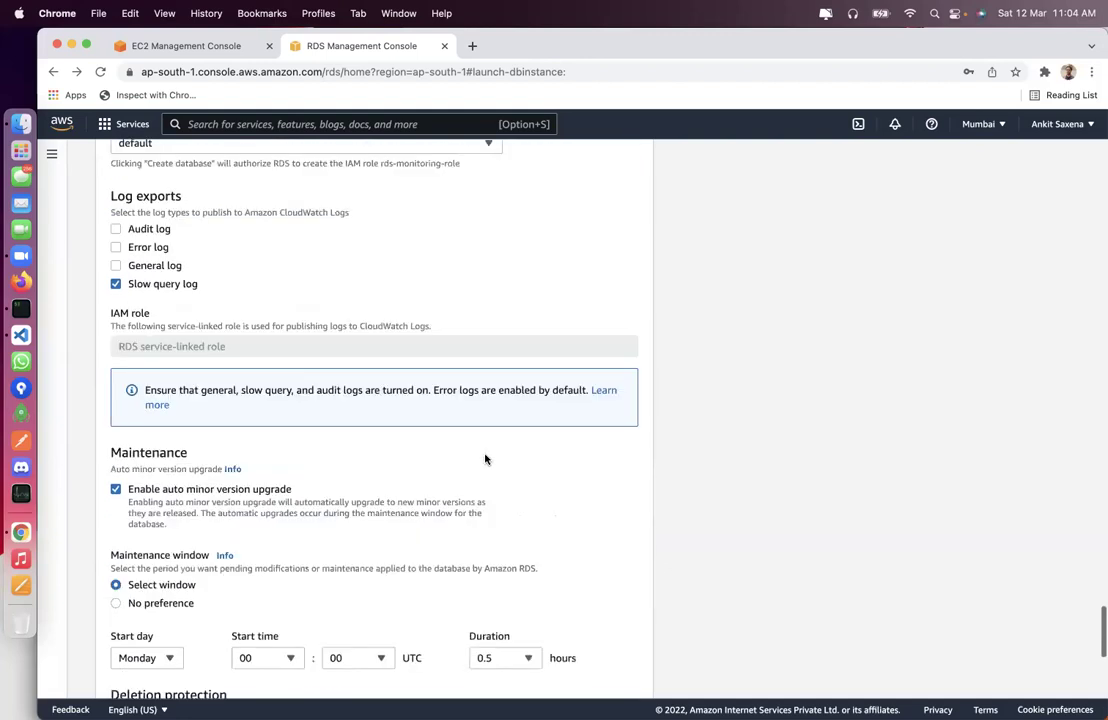
scroll(485, 459, "up", 5)
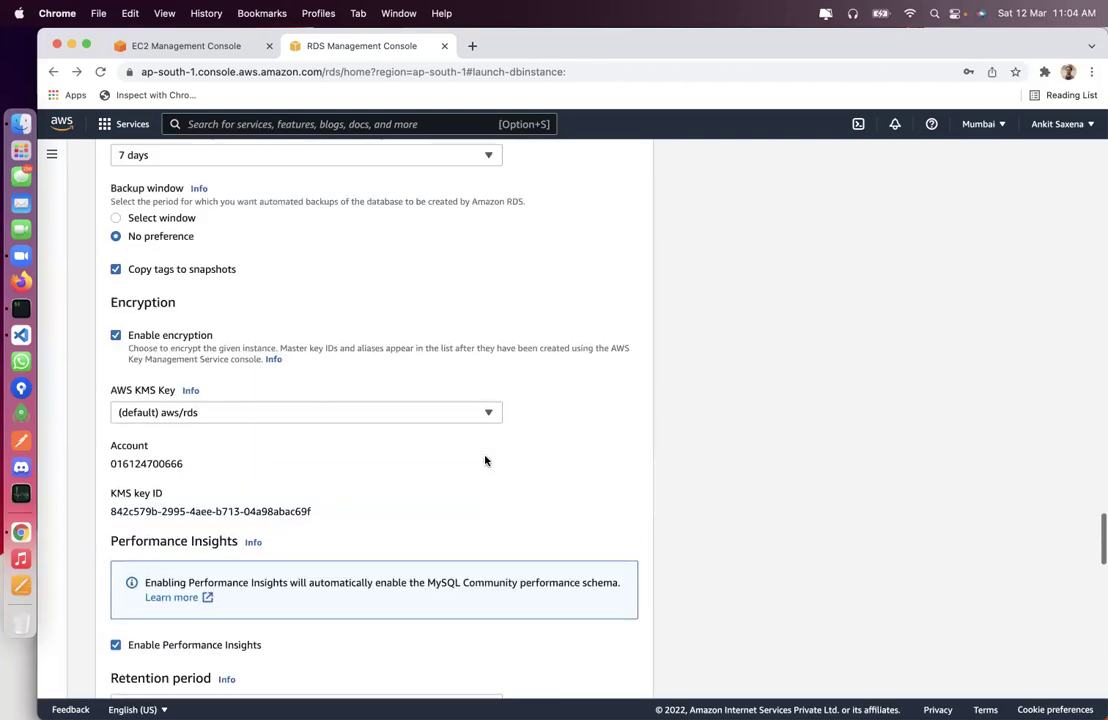
scroll(485, 460, "up", 3)
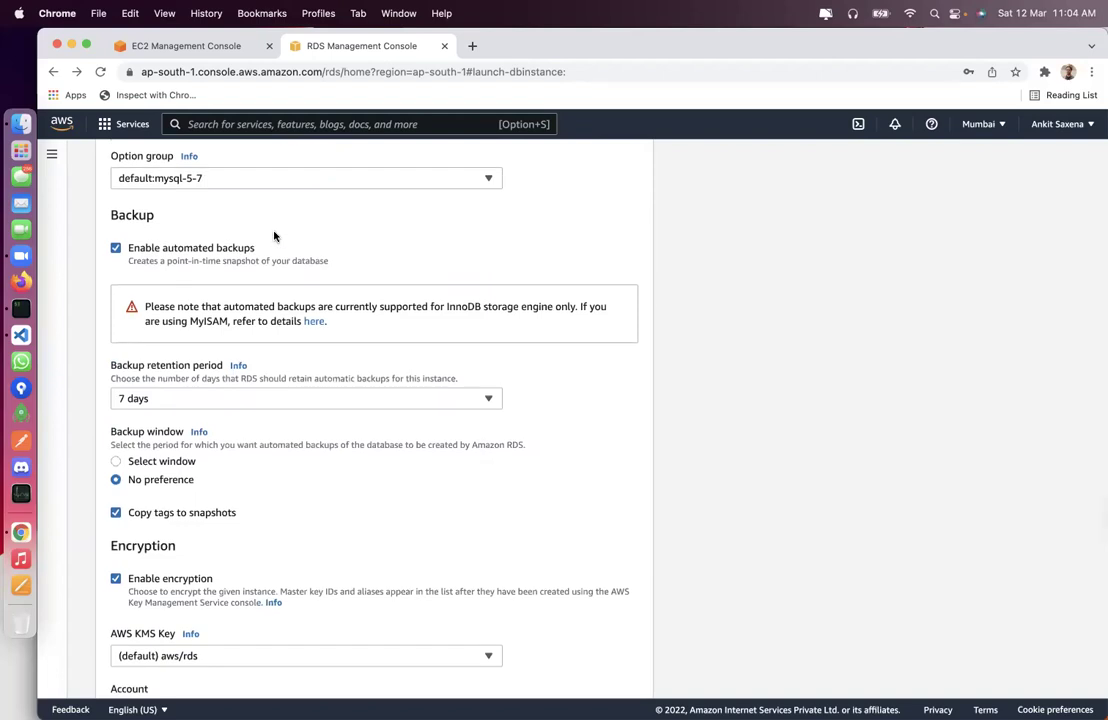
scroll(274, 235, "up", 2)
left_click(219, 470)
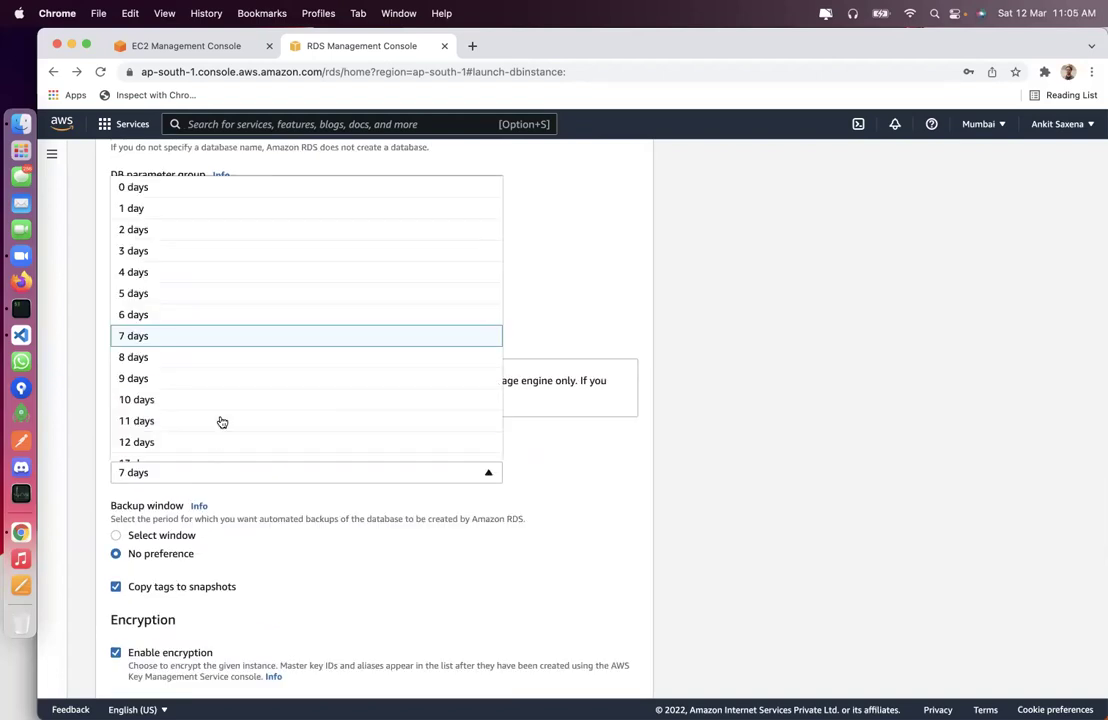
scroll(220, 420, "down", 5)
left_click(760, 525)
scroll(684, 586, "down", 15)
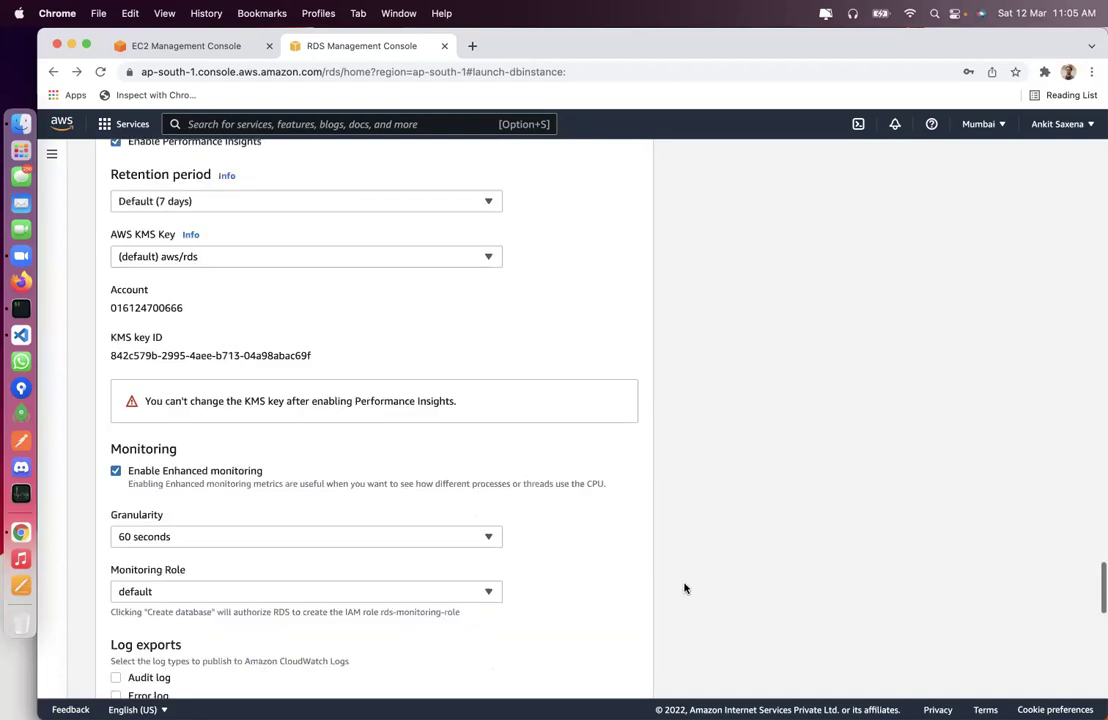
Step: Cancel the database creation and open the RDS snapshots list
left_click(510, 673)
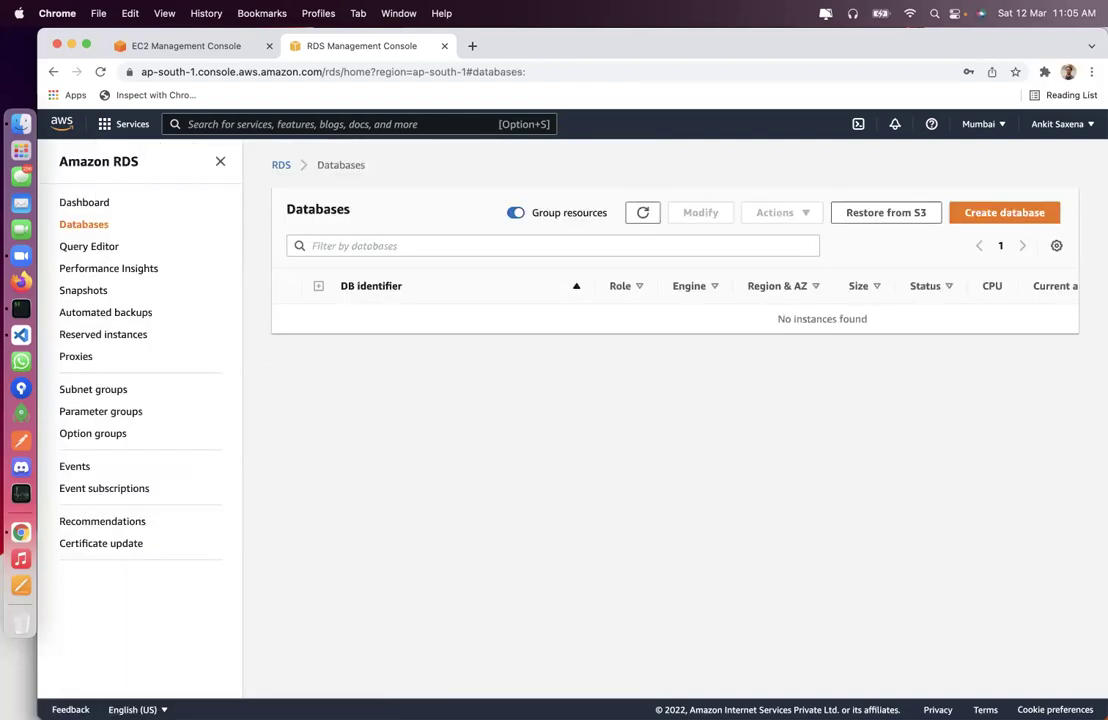
left_click(595, 268)
left_click(69, 290)
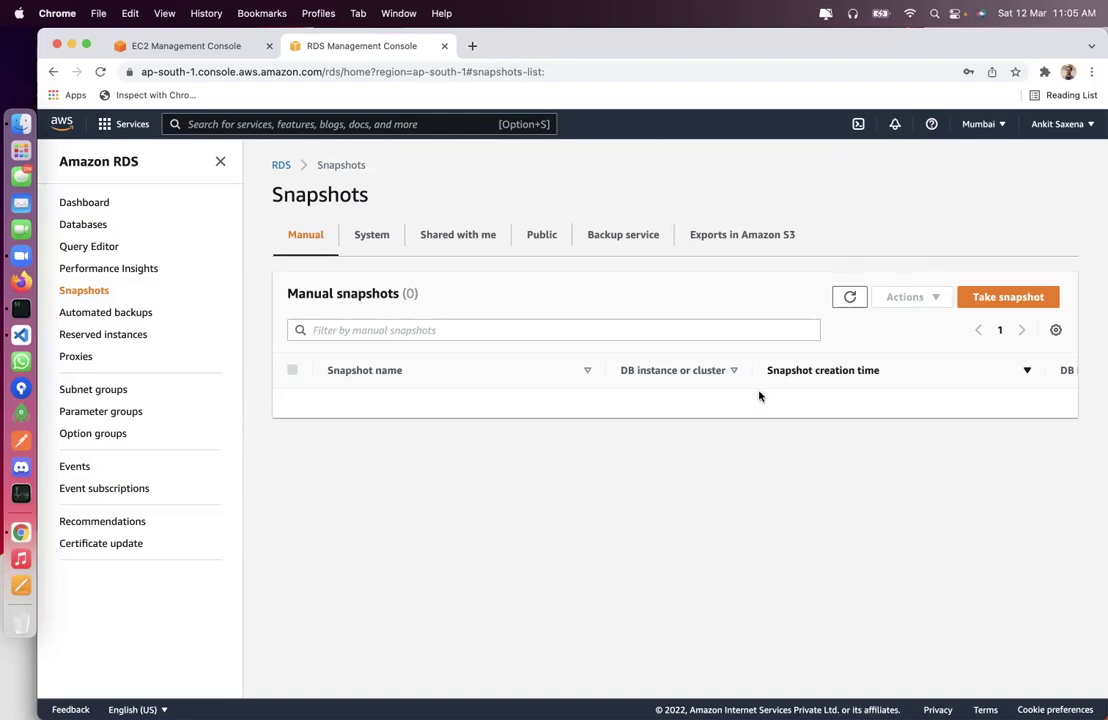
Step: Open Route 53 from the Networking & Content Delivery services in a new browser tab and switch to it
left_click(115, 123)
scroll(202, 496, "down", 3)
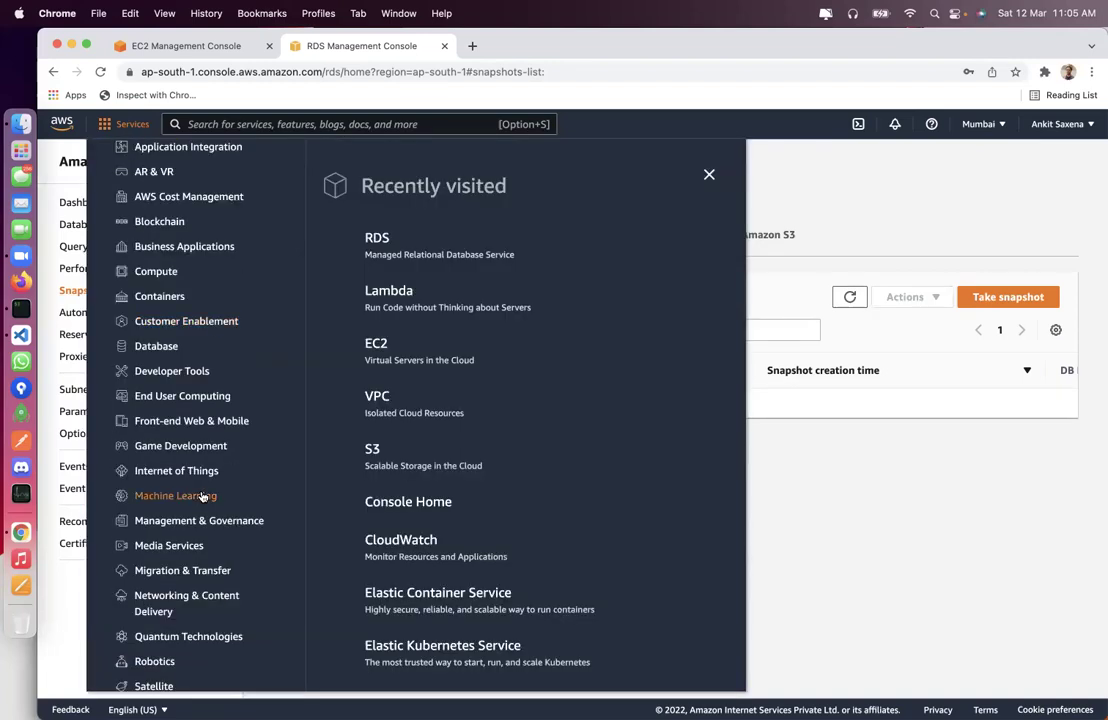
scroll(200, 505, "down", 1)
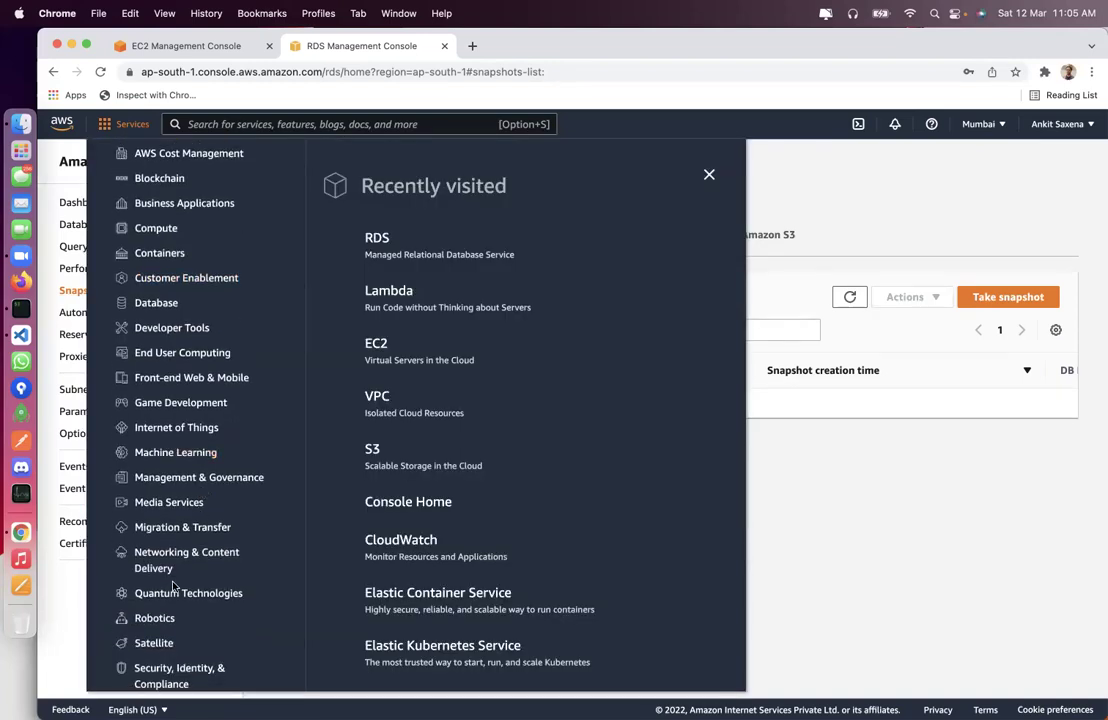
scroll(161, 512, "down", 1)
left_click(157, 522)
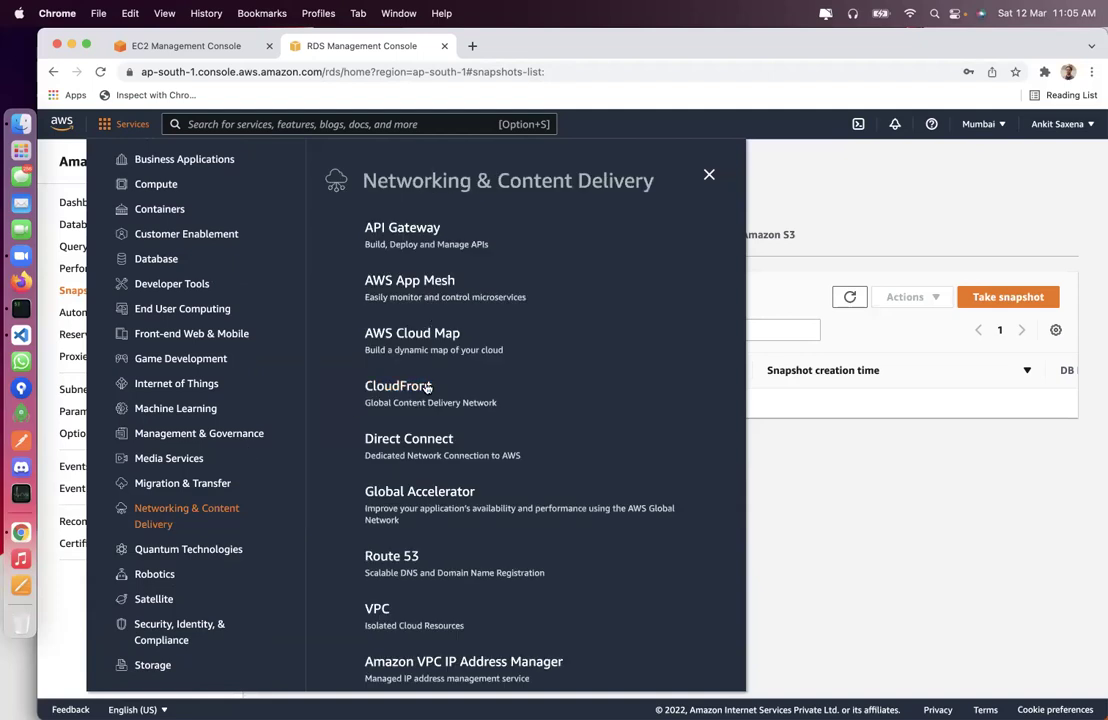
scroll(407, 535, "down", 1)
right_click(372, 533)
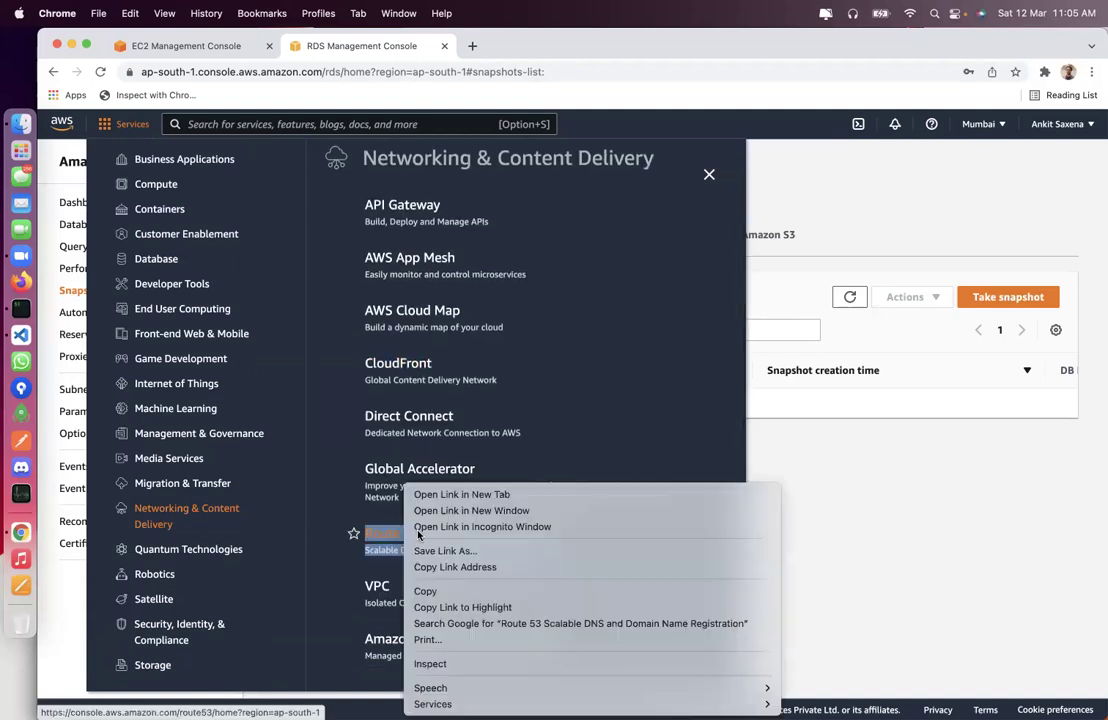
left_click(435, 492)
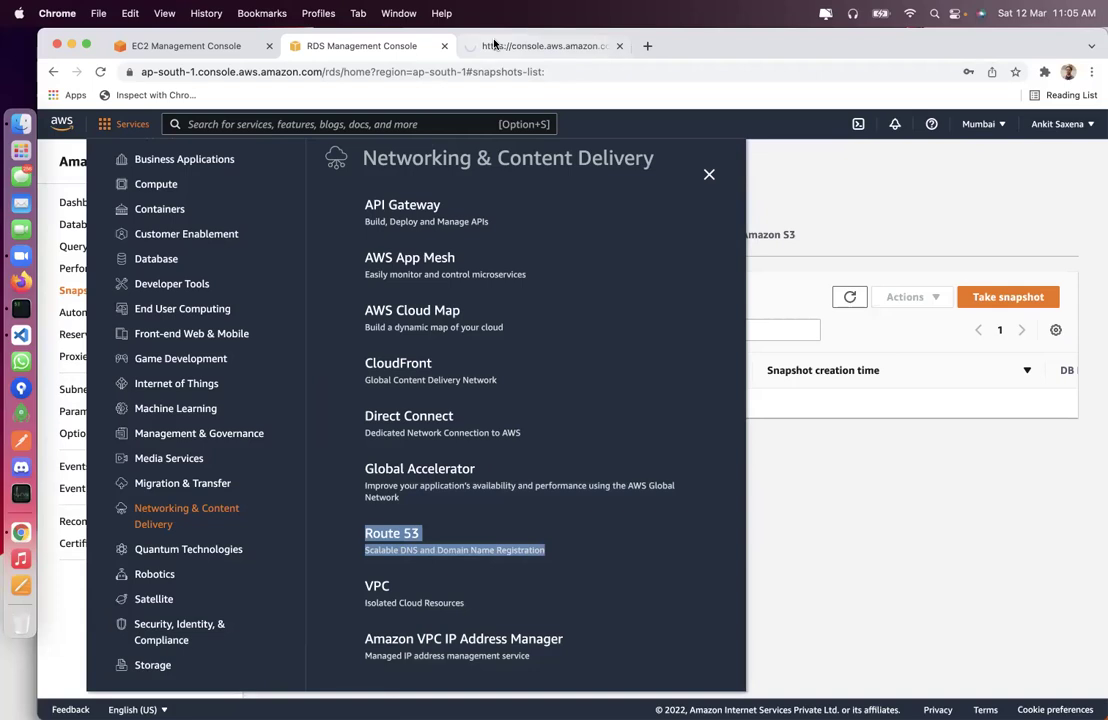
left_click(495, 44)
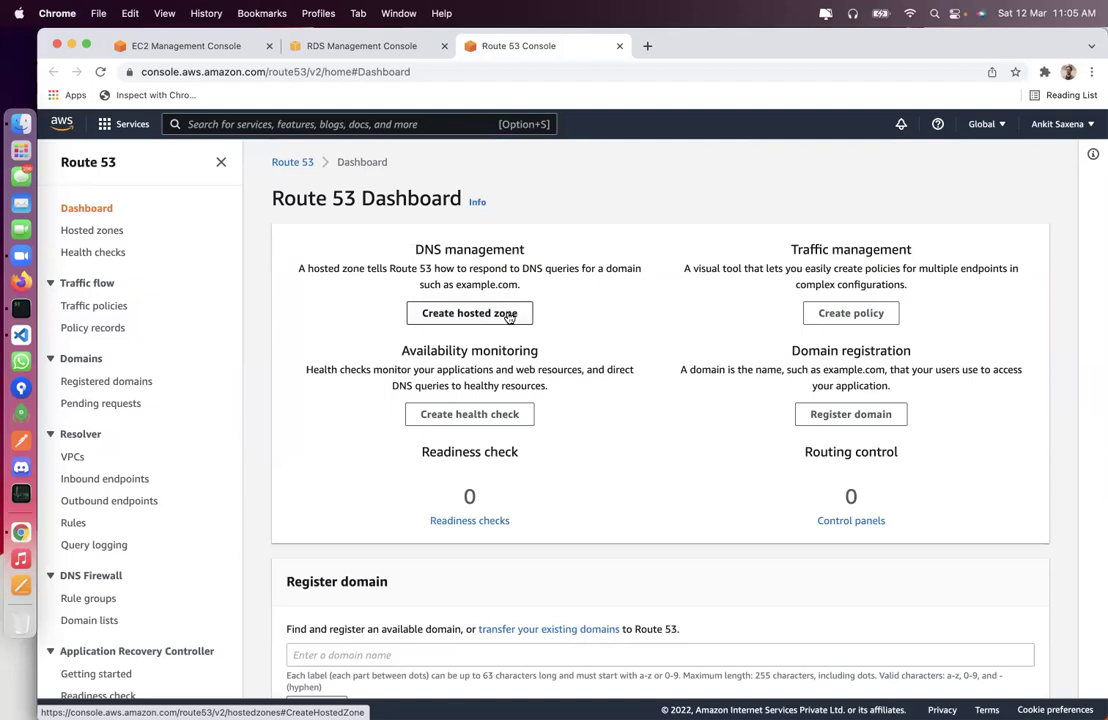
Step: Examine the DNS management and Traffic management sections of the Route 53 dashboard
left_click_drag(790, 249, 905, 253)
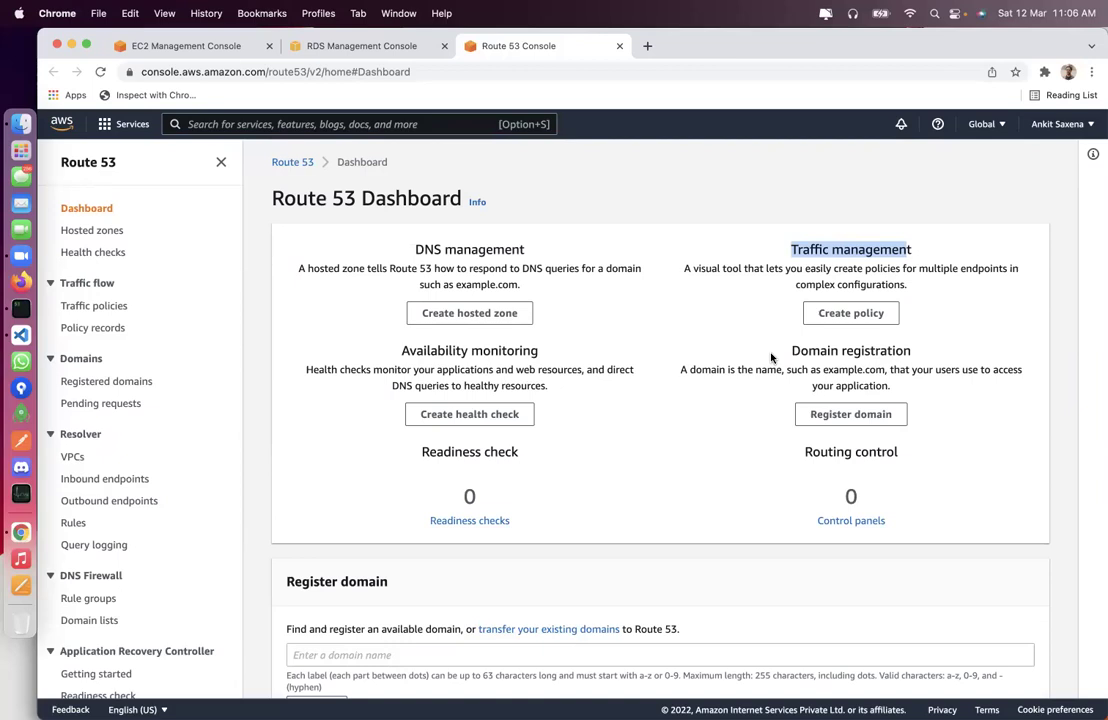
left_click(433, 250)
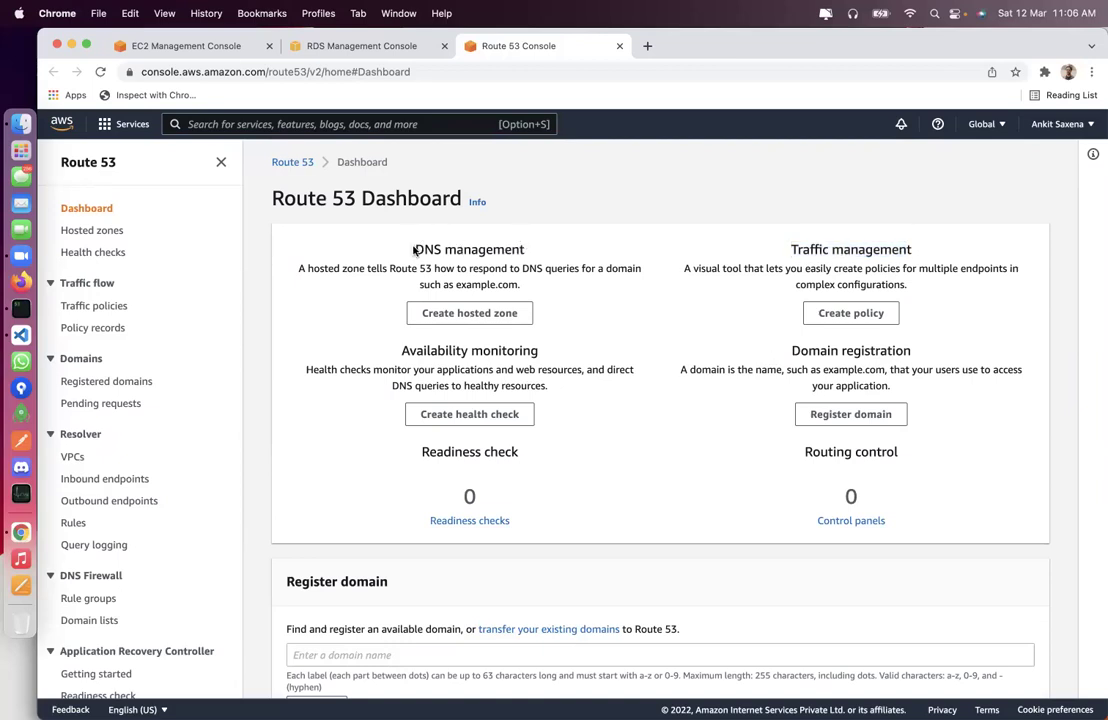
left_click_drag(392, 250, 577, 252)
left_click(760, 248)
left_click_drag(787, 250, 912, 251)
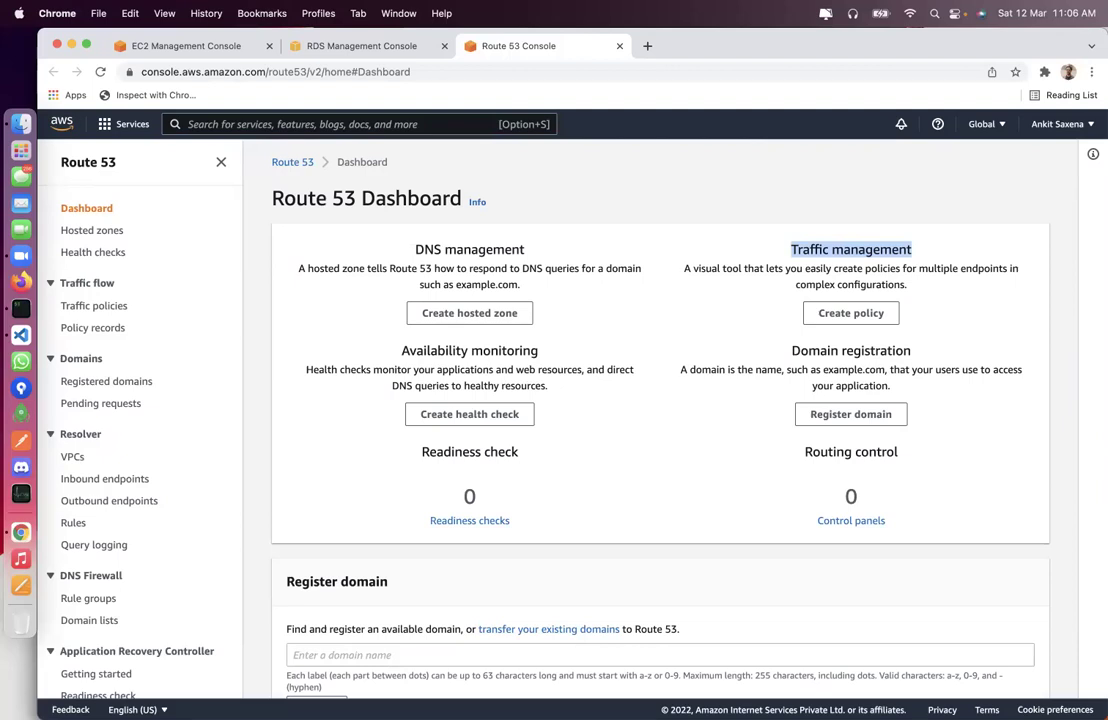
left_click(705, 245)
left_click_drag(421, 242, 923, 293)
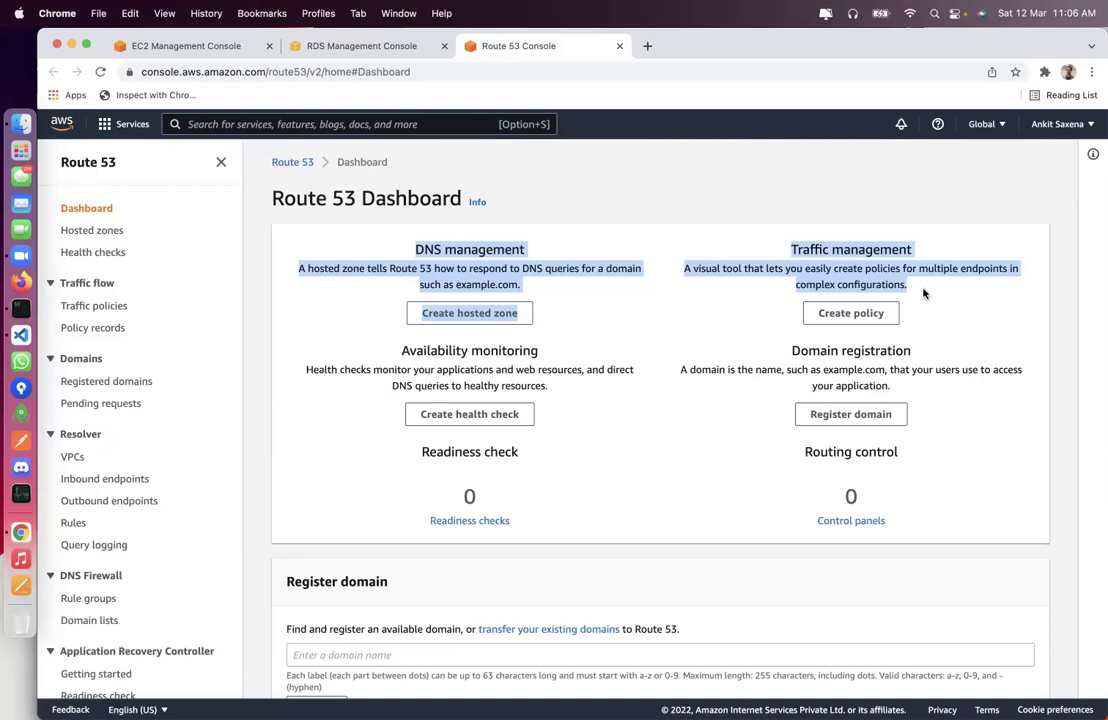
left_click(876, 249)
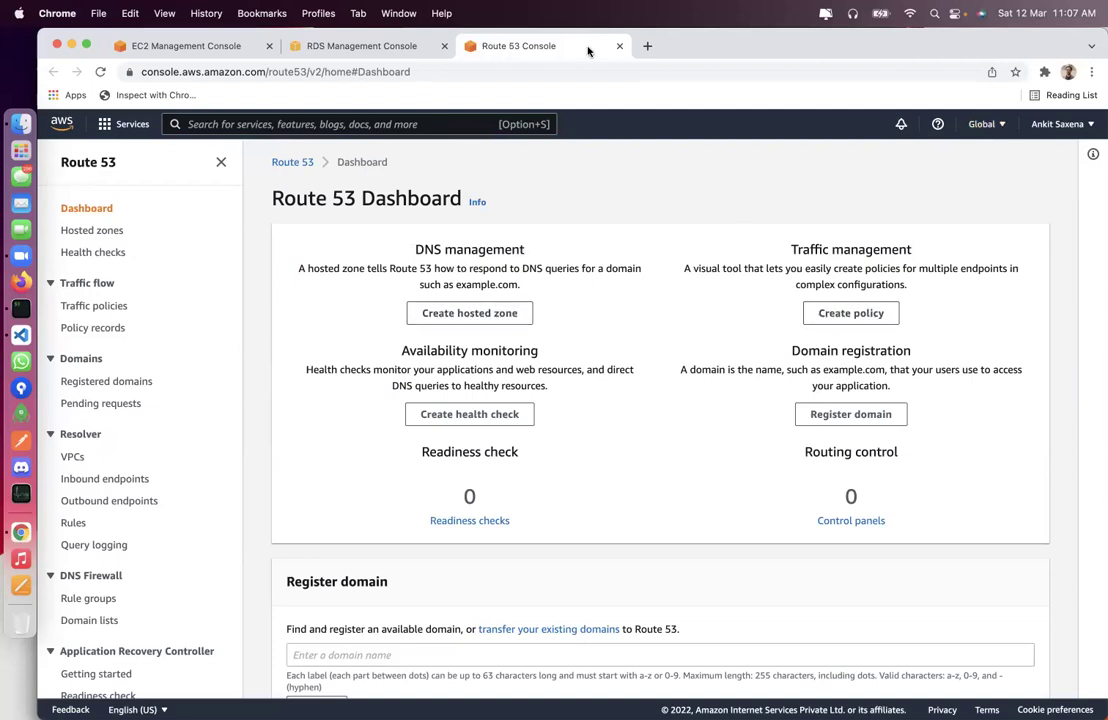
Step: Close the Route 53 and RDS tabs, returning to the EC2 console, and dismiss its open services list
left_click(444, 46)
left_click(444, 46)
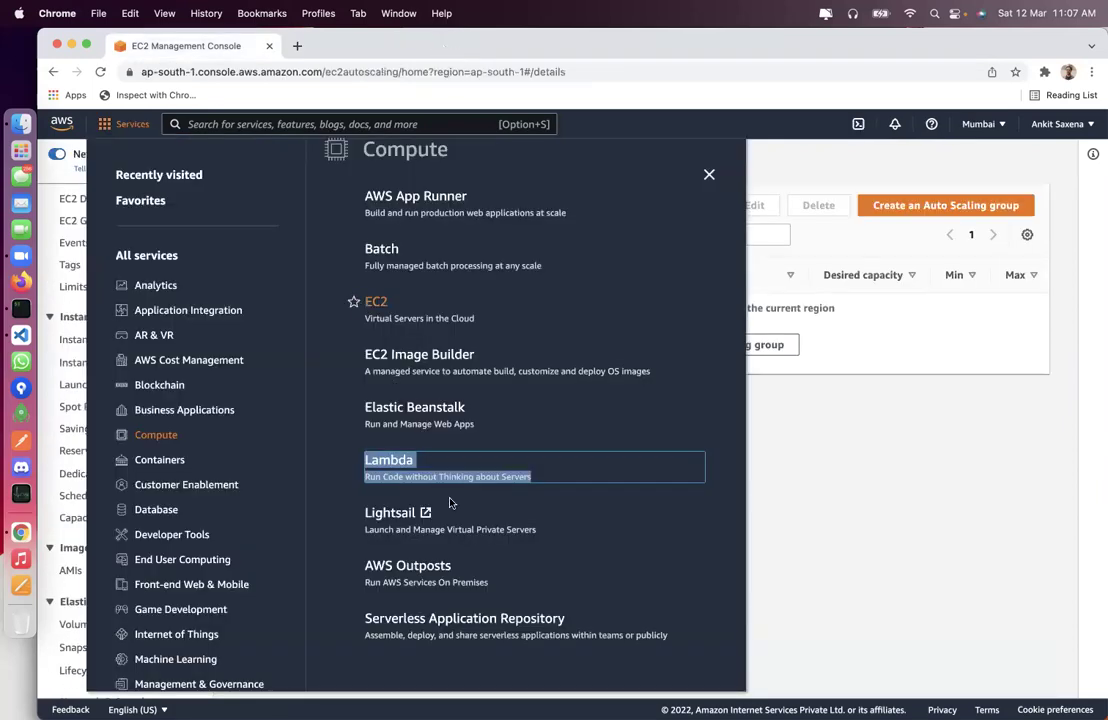
scroll(433, 448, "up", 1)
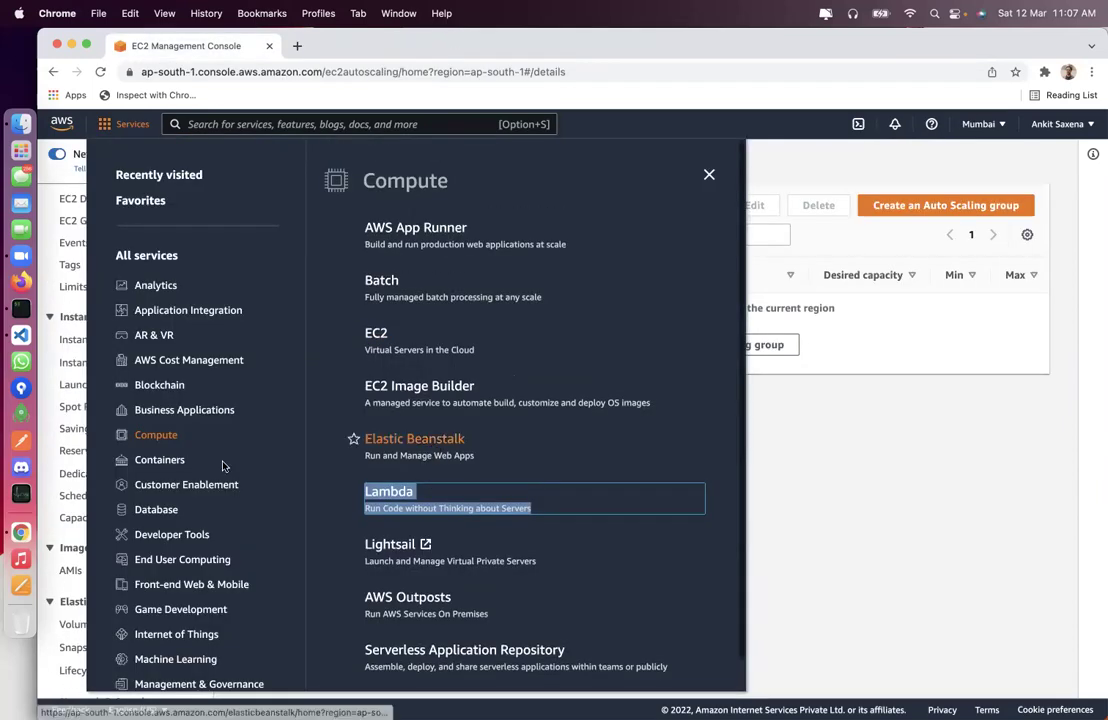
scroll(160, 462, "down", 4)
scroll(172, 473, "down", 2)
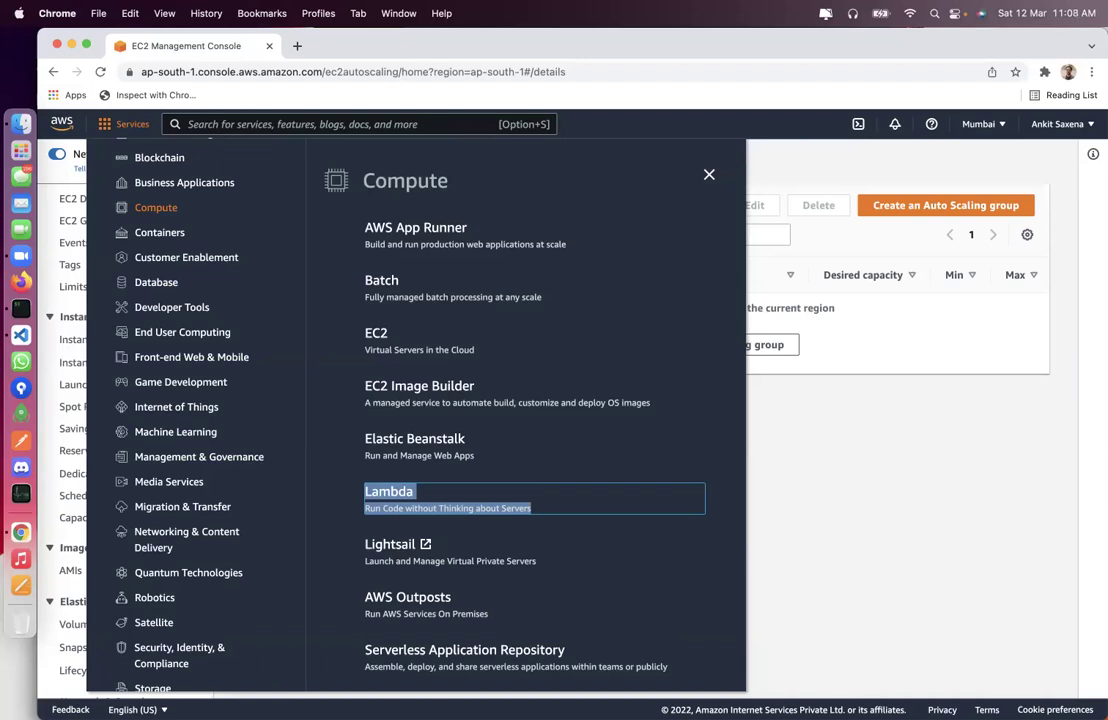
left_click(873, 525)
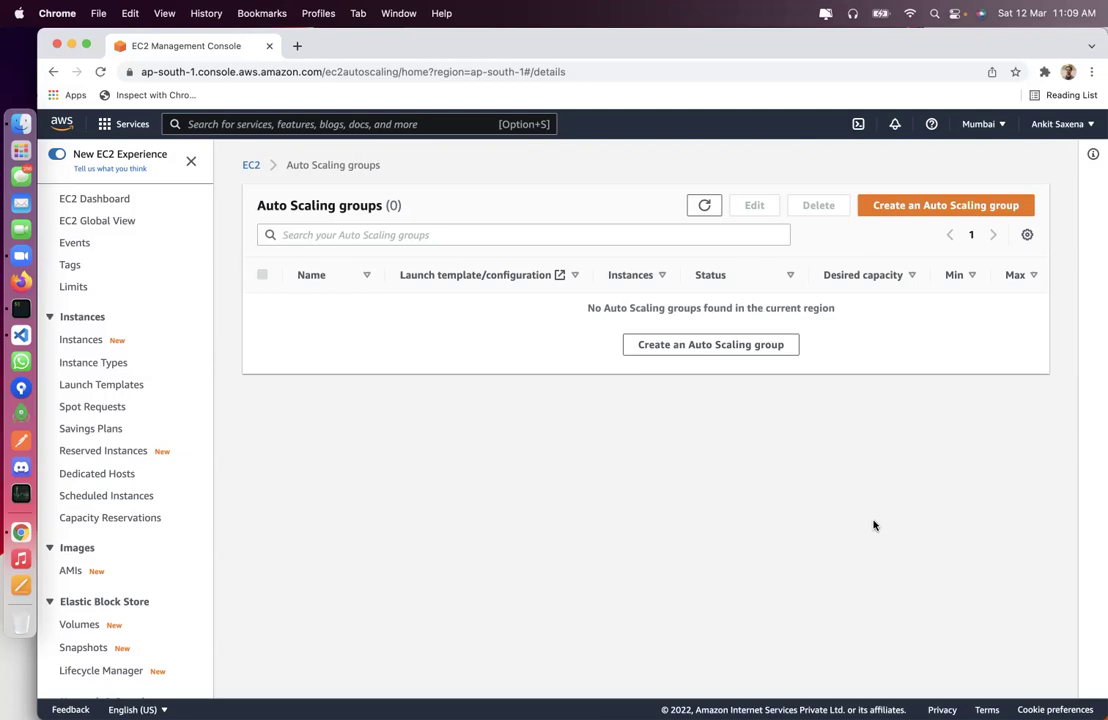
Step: Look over the Migration & Transfer services and close the services list
left_click(127, 124)
scroll(221, 566, "down", 1)
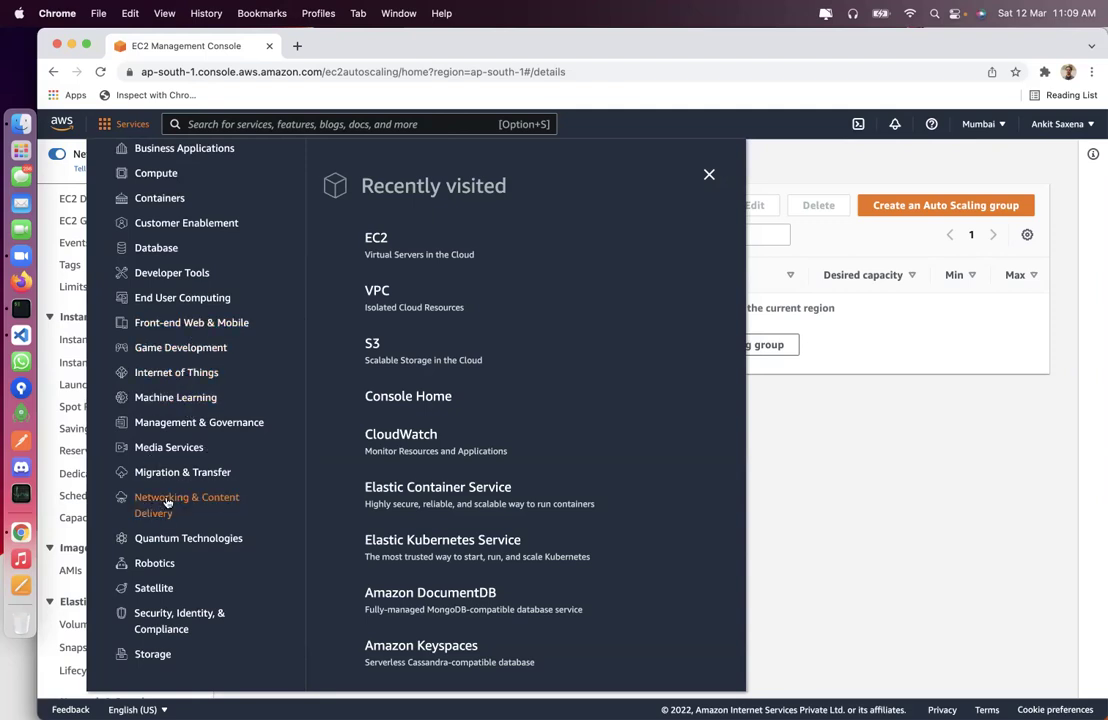
left_click(207, 473)
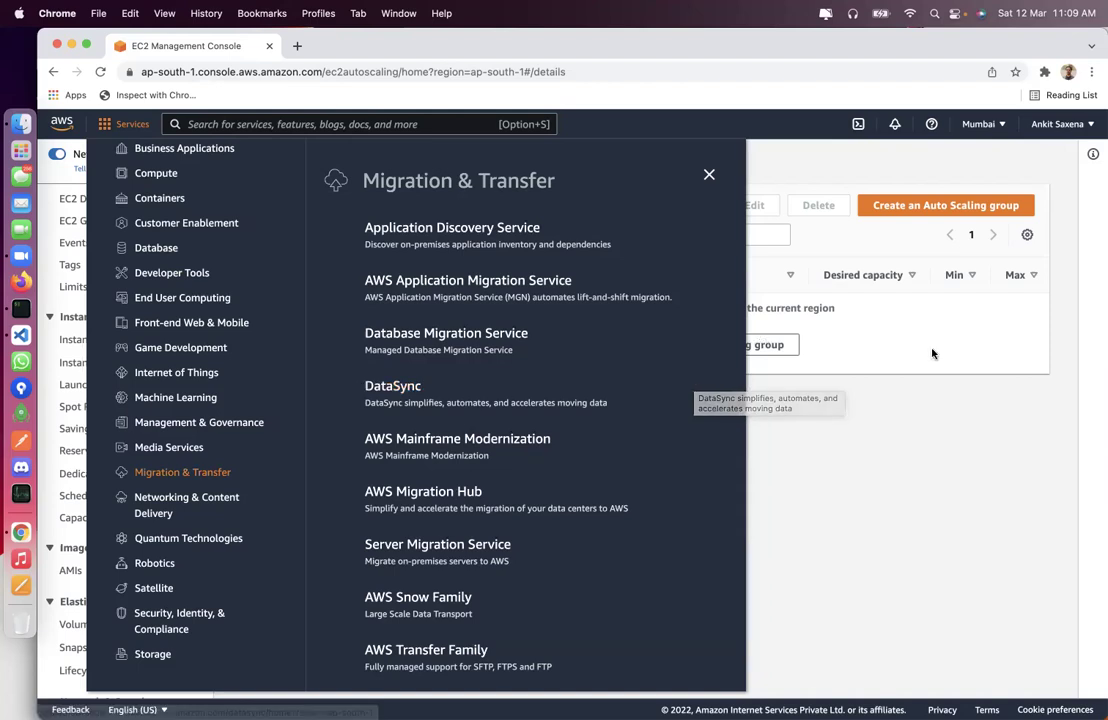
left_click(856, 475)
Step: Search the console for "rds" and open the RDS service
left_click(272, 124)
type("rds")
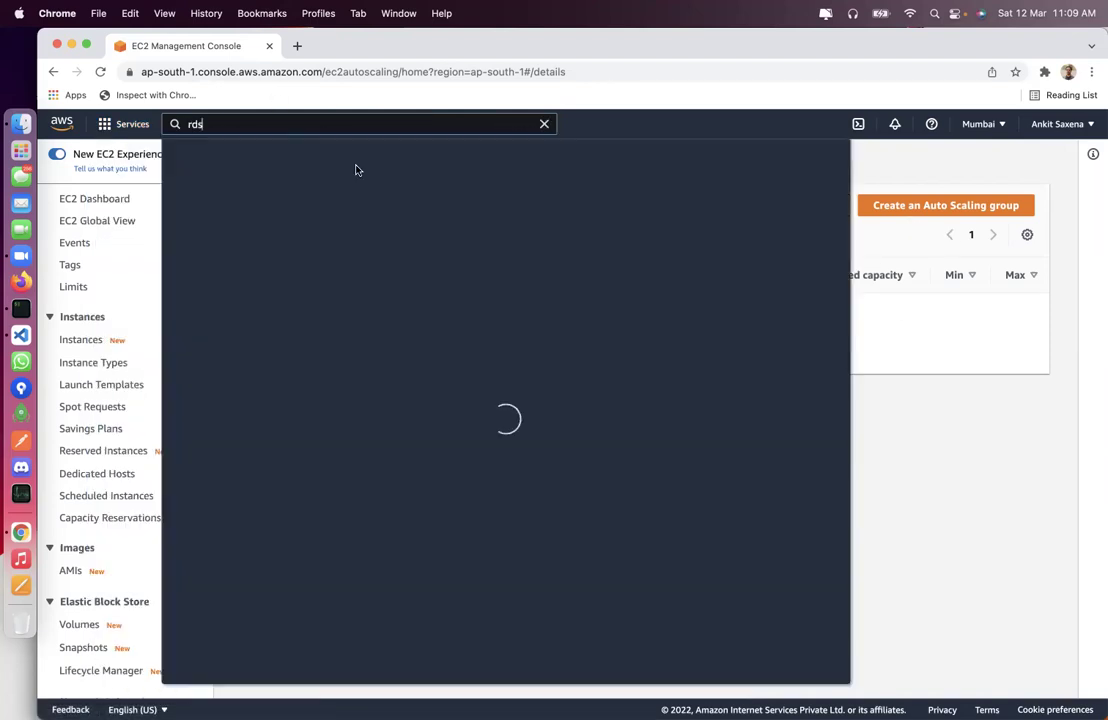
left_click(398, 236)
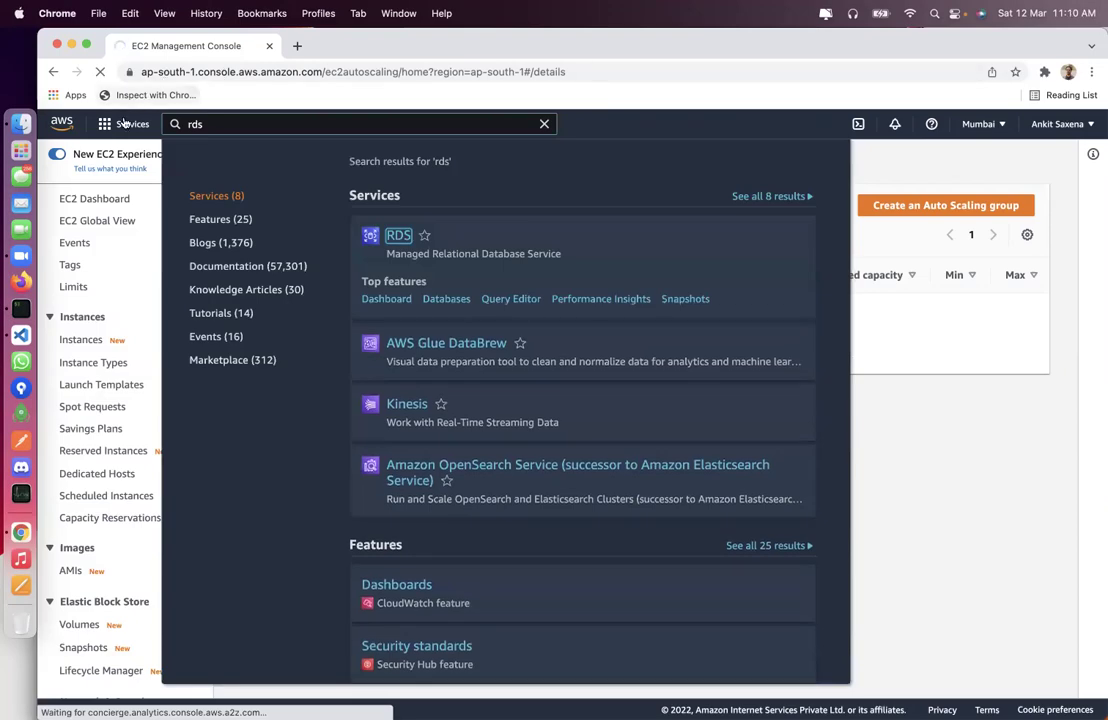
Step: Check the internet connection by loading google.com and fast.com in a new browser tab, and return to the RDS console
left_click(126, 123)
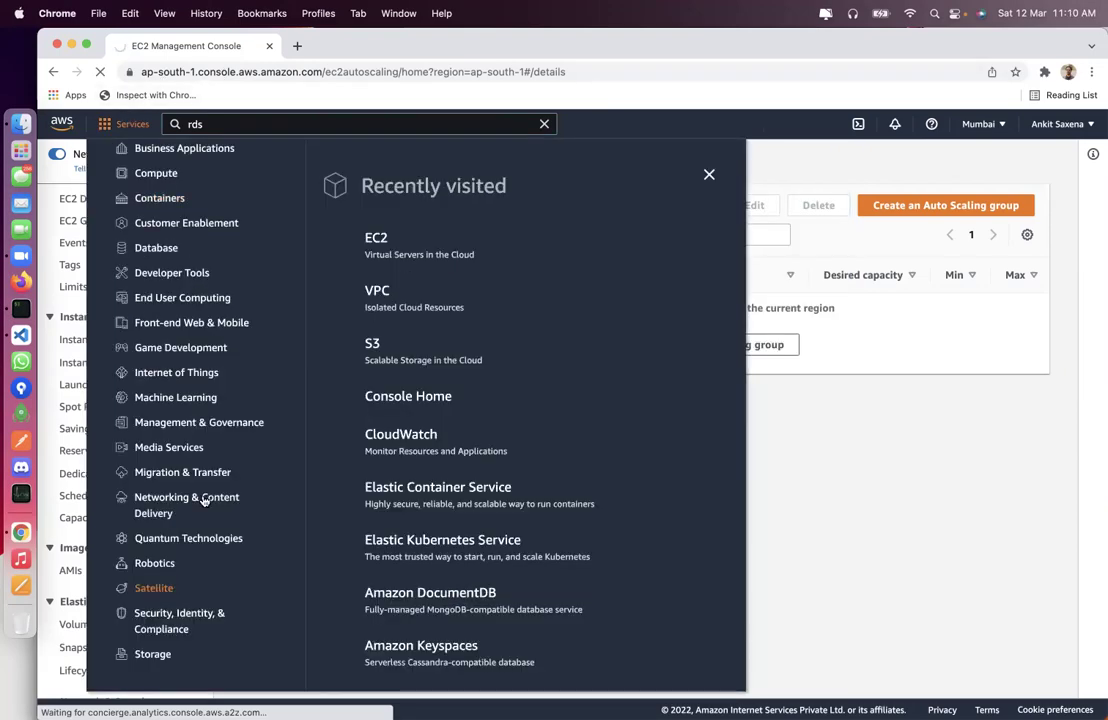
left_click(297, 46)
type("google.com")
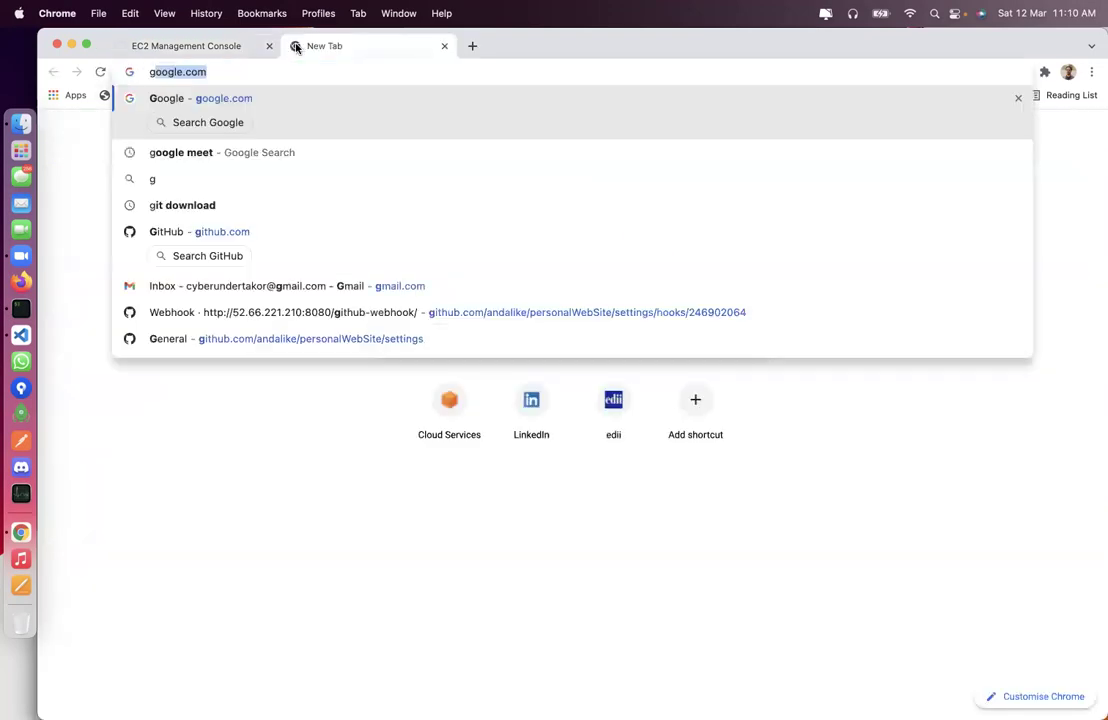
key("Return")
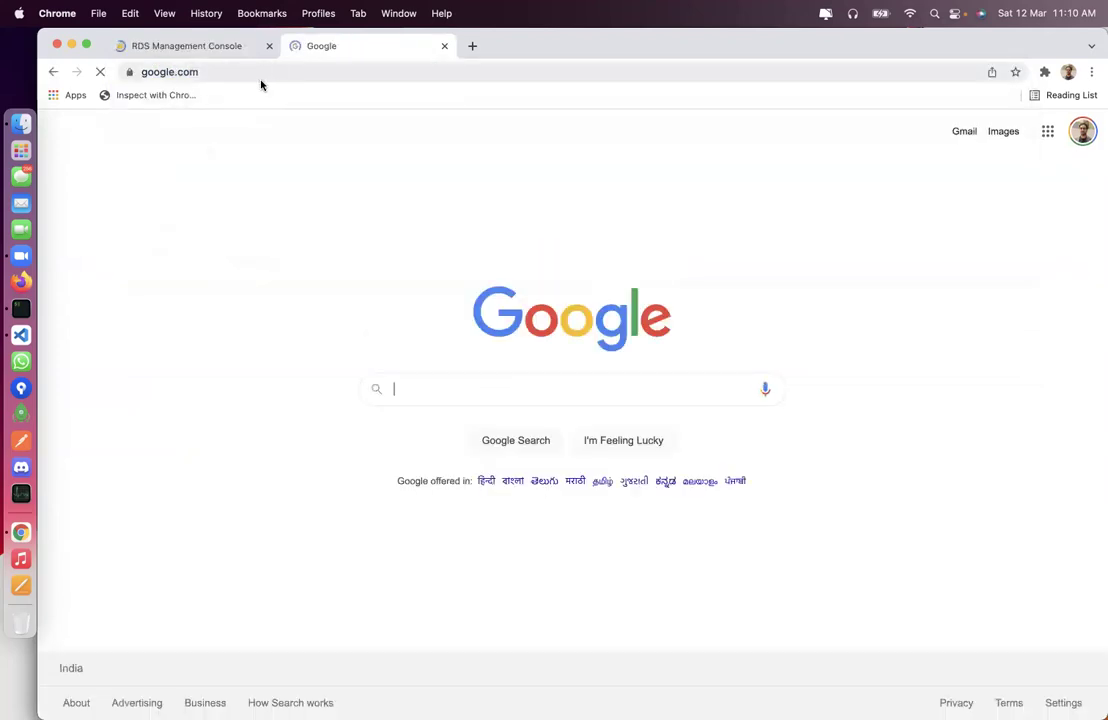
left_click(261, 80)
type("fast.com")
key("Return")
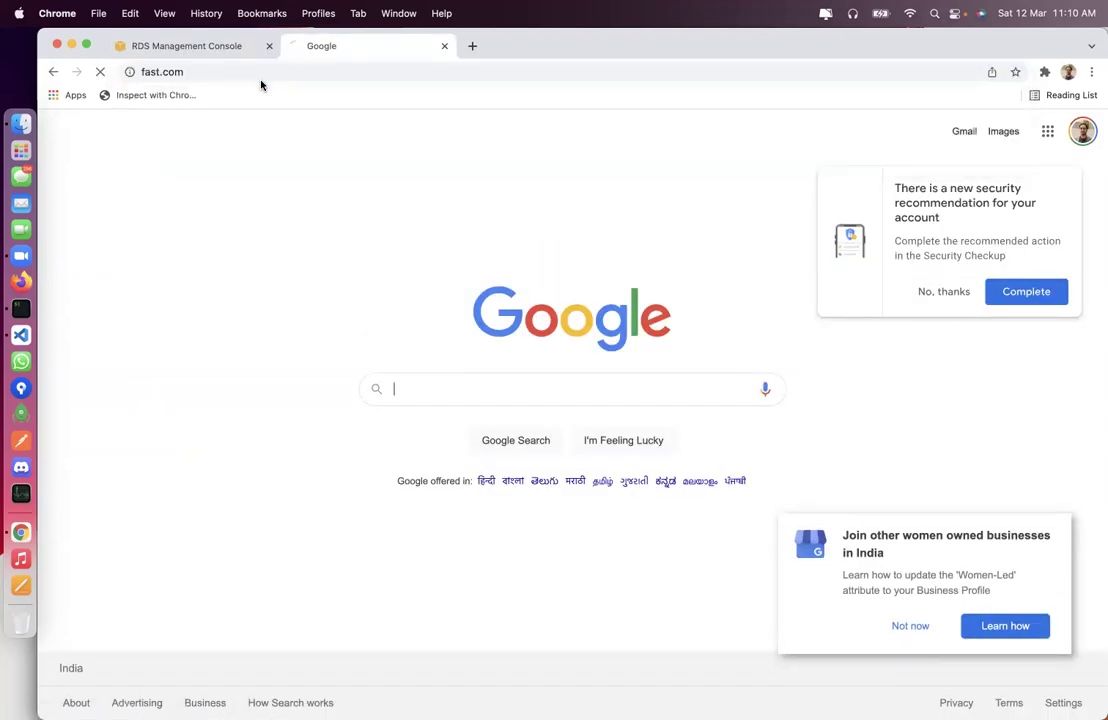
left_click(178, 45)
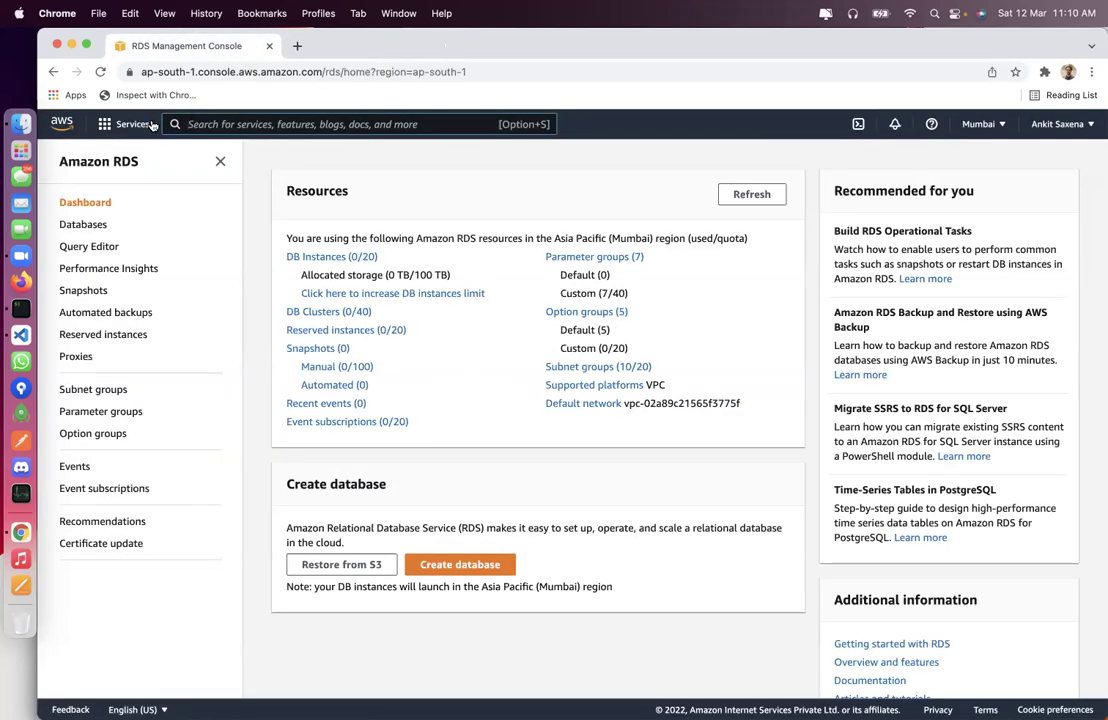
Step: Display the Security, Identity, & Compliance category in the list of all services
left_click(128, 124)
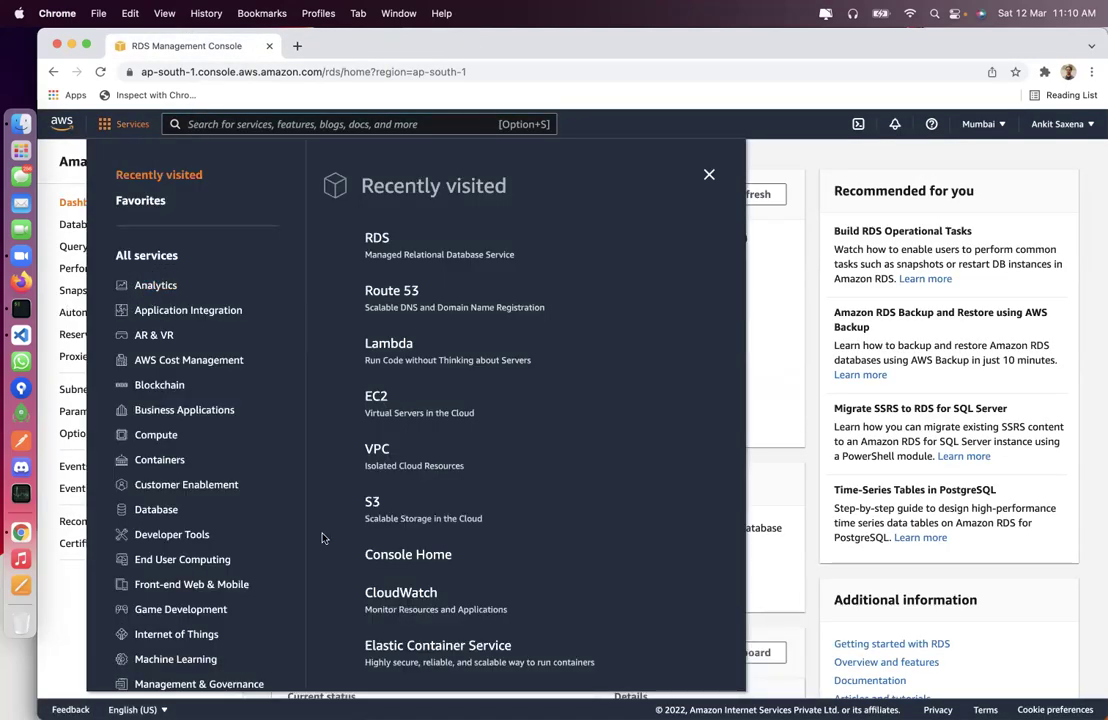
scroll(321, 537, "down", 5)
scroll(222, 586, "down", 4)
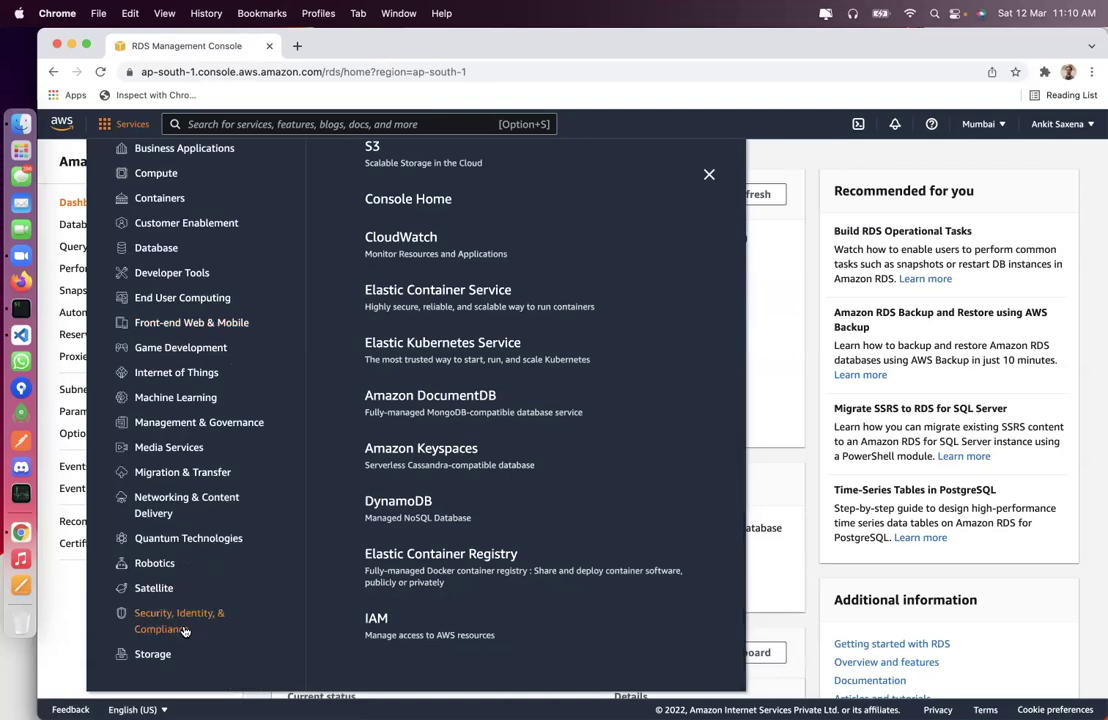
left_click(200, 617)
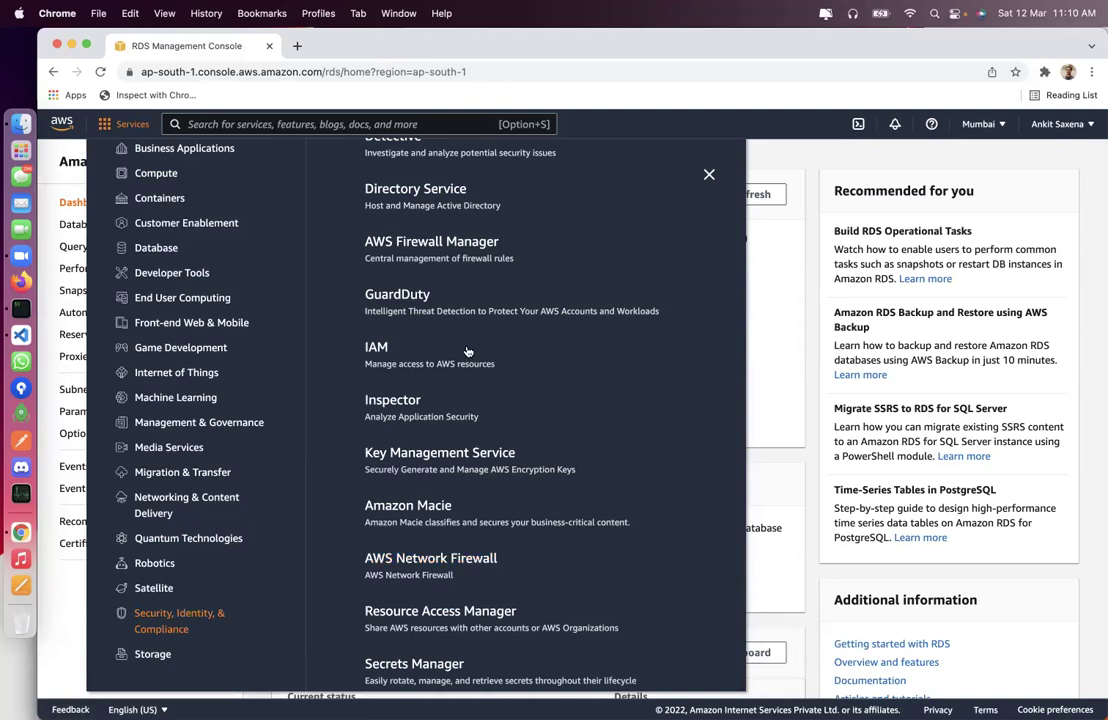
Step: Examine the Security, Identity, & Compliance services, including Certificate Manager, Key Management Service, WAF & Shield and IAM
scroll(467, 351, "up", 5)
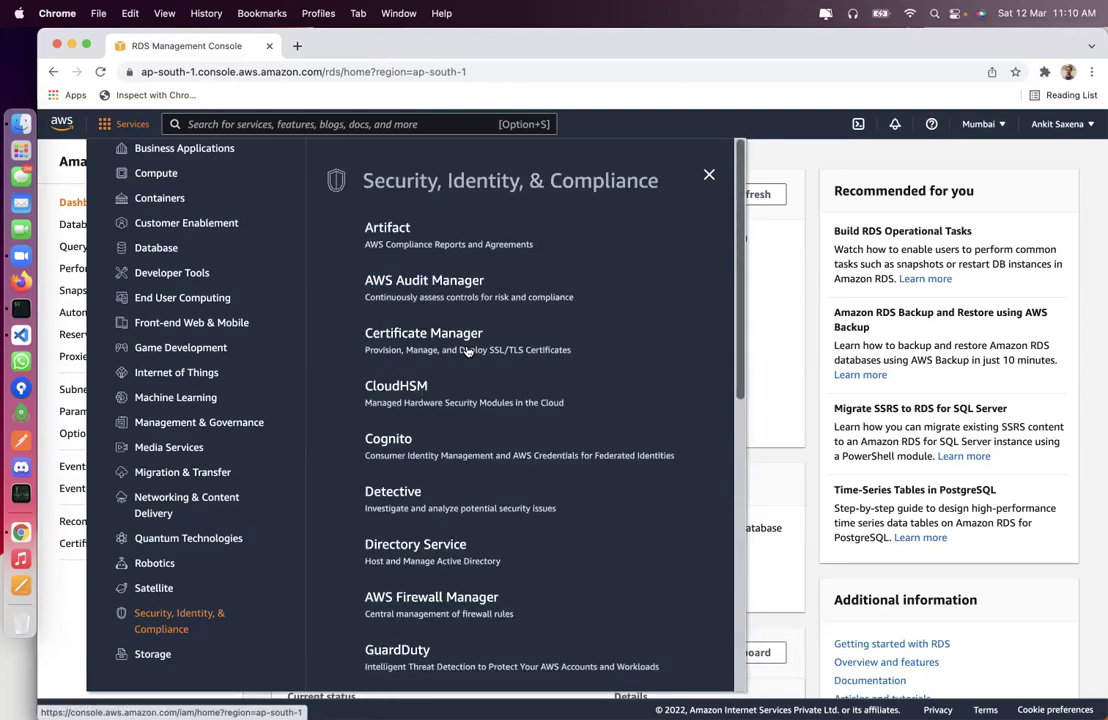
scroll(467, 351, "down", 5)
scroll(445, 236, "up", 5)
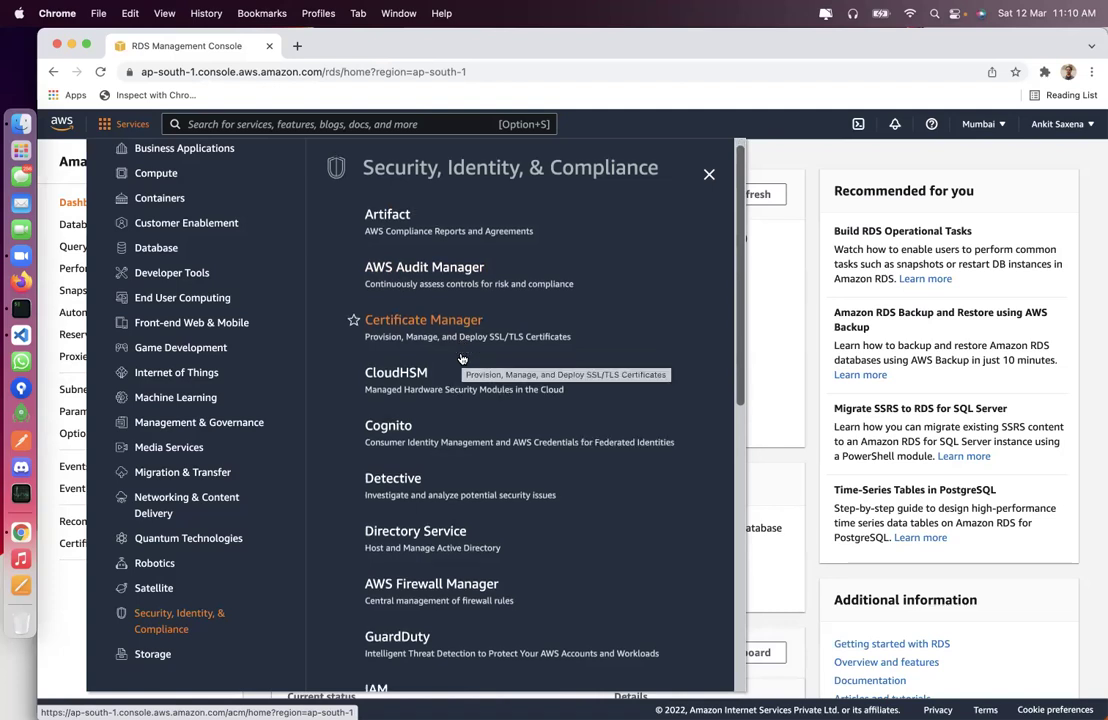
scroll(460, 360, "down", 5)
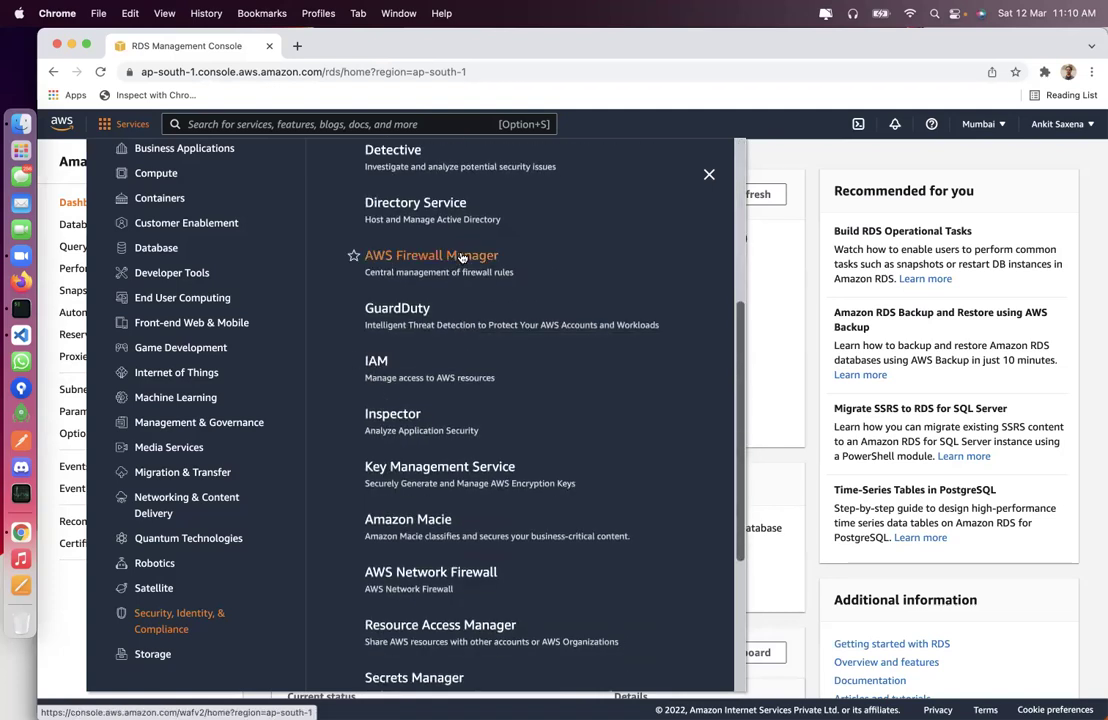
scroll(445, 290, "down", 1)
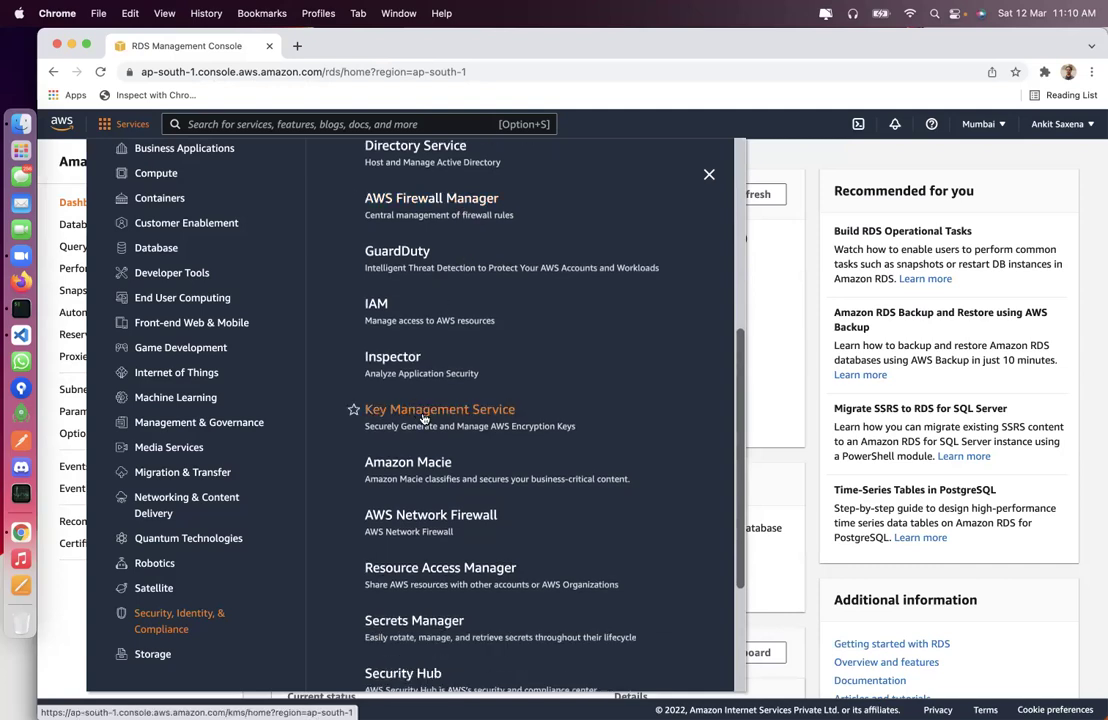
scroll(400, 415, "up", 6)
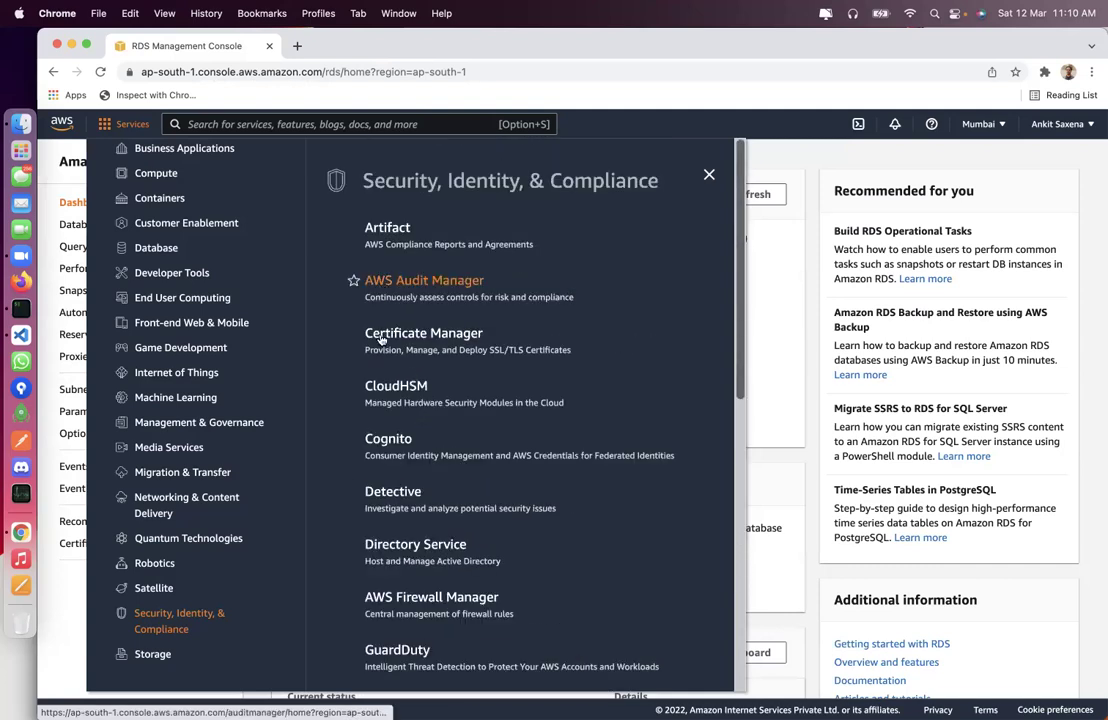
scroll(393, 345, "down", 2)
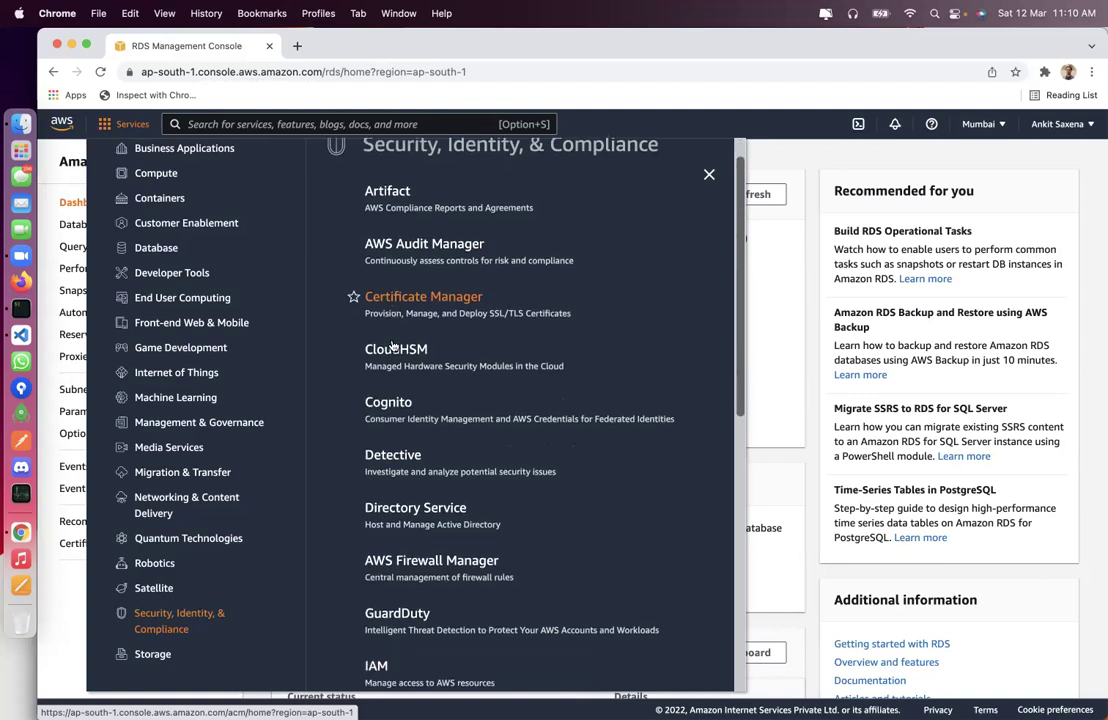
scroll(398, 404, "down", 10)
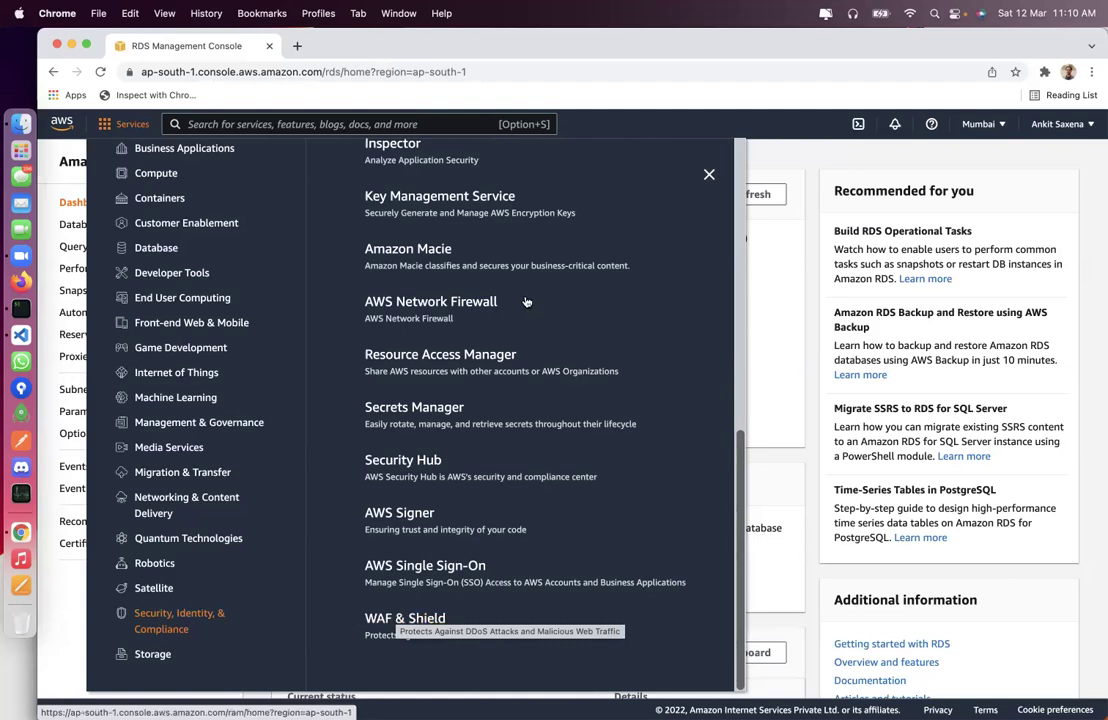
scroll(520, 290, "up", 2)
scroll(520, 290, "up", 4)
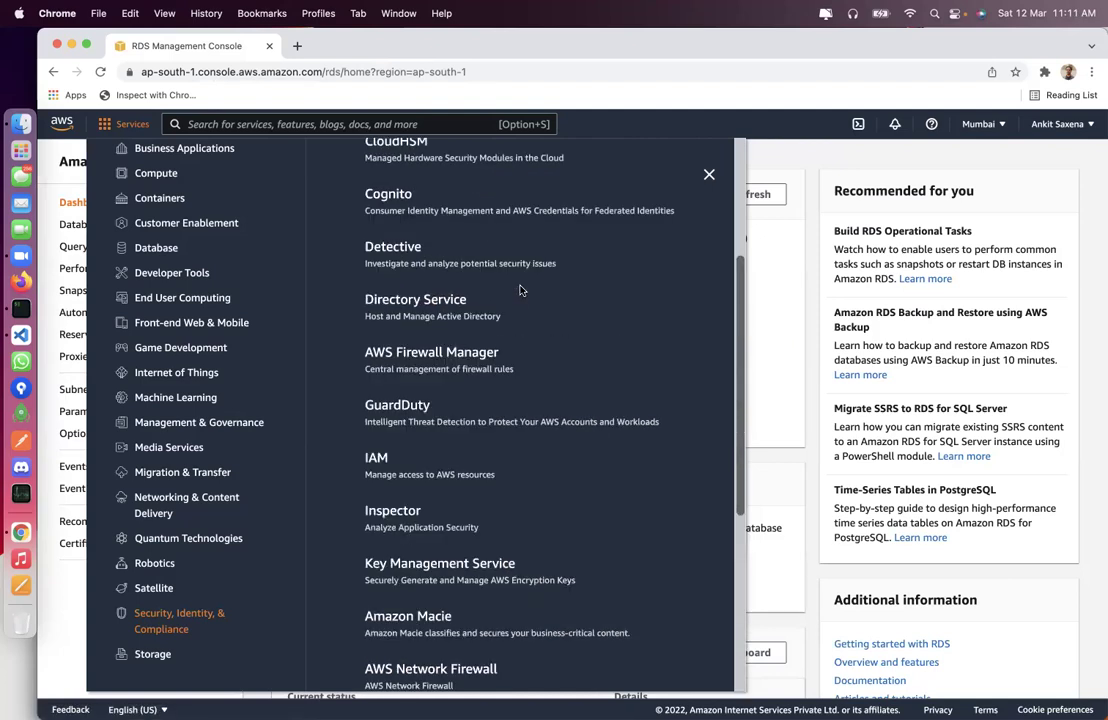
scroll(520, 290, "down", 3)
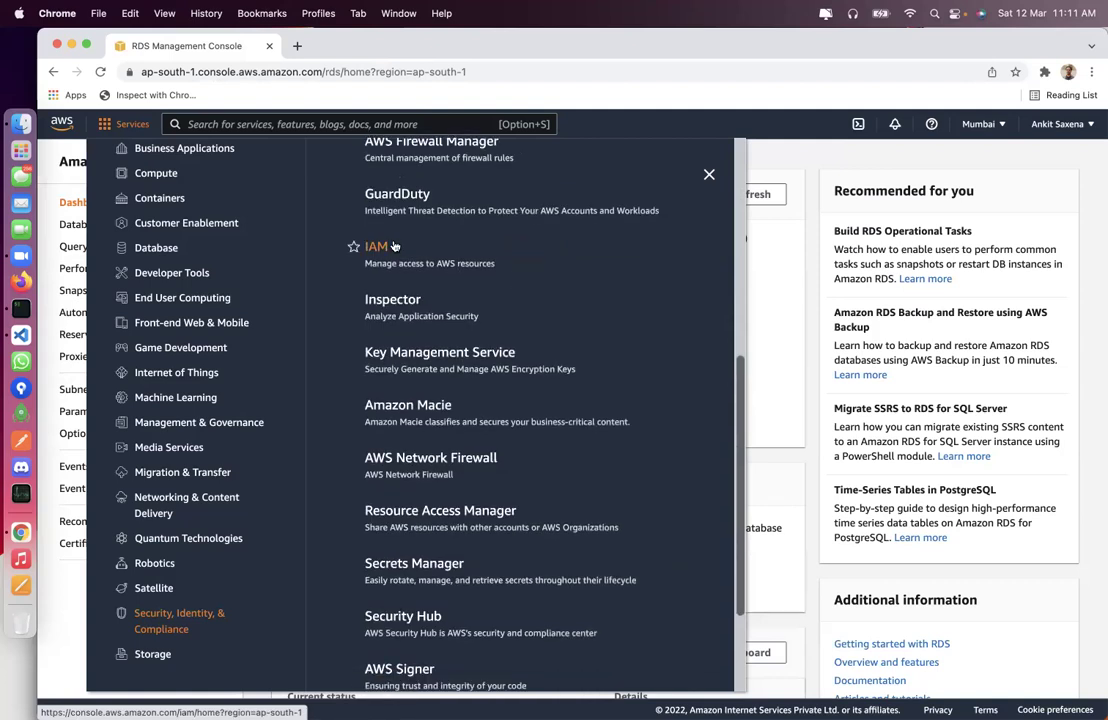